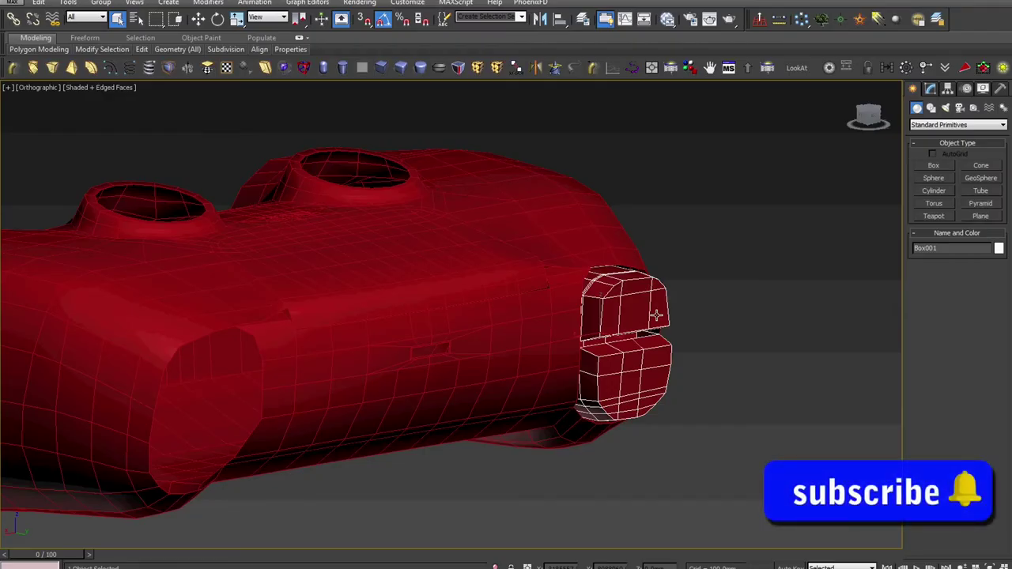
Step: Switch to a back view and isolate the grip end piece with Alt+Q
right_click(655, 315)
left_click(658, 335)
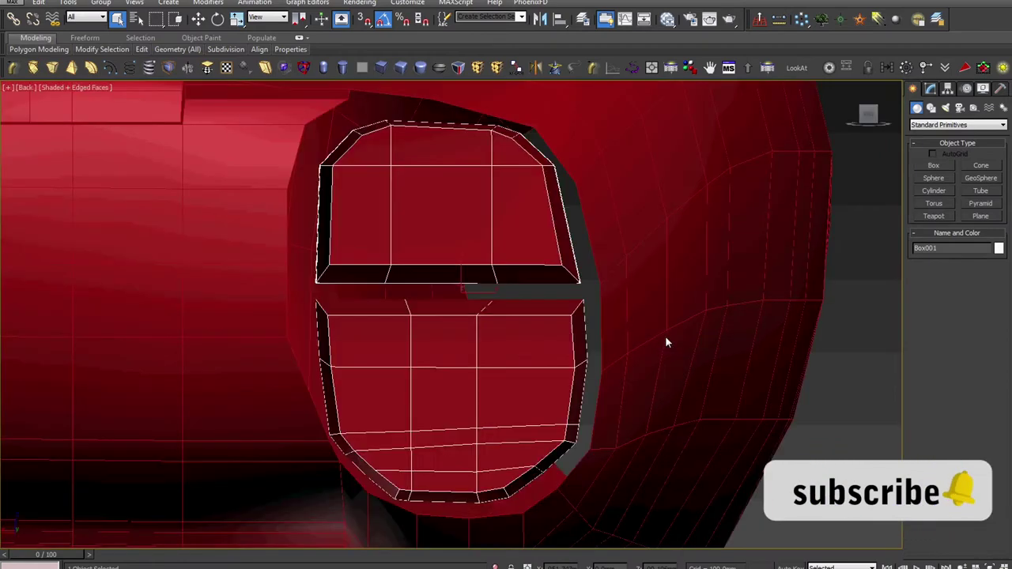
scroll(666, 338, "down", 5)
mouse_move(628, 350)
middle_mouse_down()
mouse_move(693, 368)
mouse_move(616, 393)
mouse_move(636, 340)
mouse_move(597, 369)
middle_mouse_up()
scroll(636, 341, "up", 5)
scroll(640, 317, "down", 2)
key("alt+q")
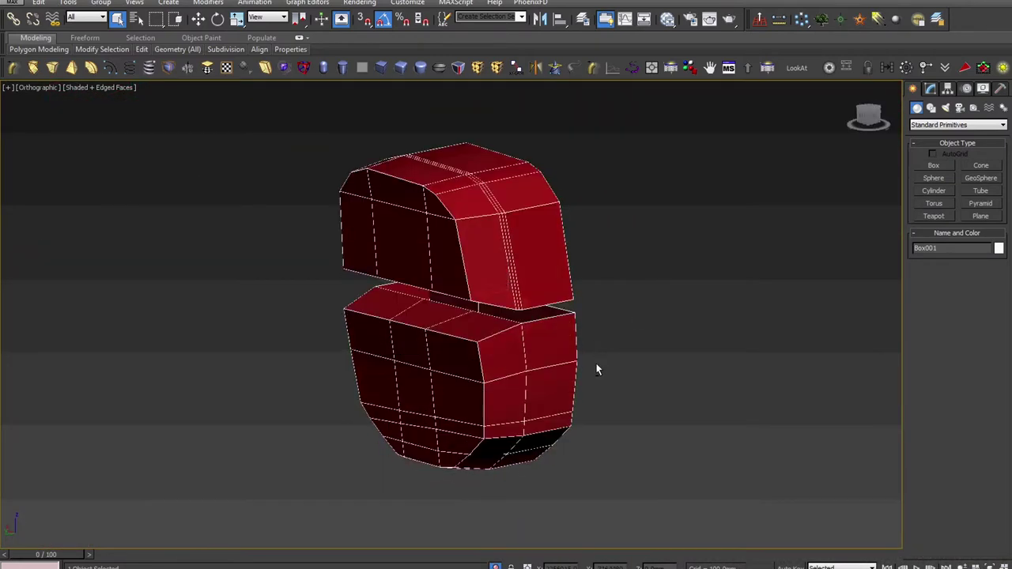
scroll(596, 369, "up", 3)
scroll(519, 334, "up", 4)
scroll(542, 339, "up", 2)
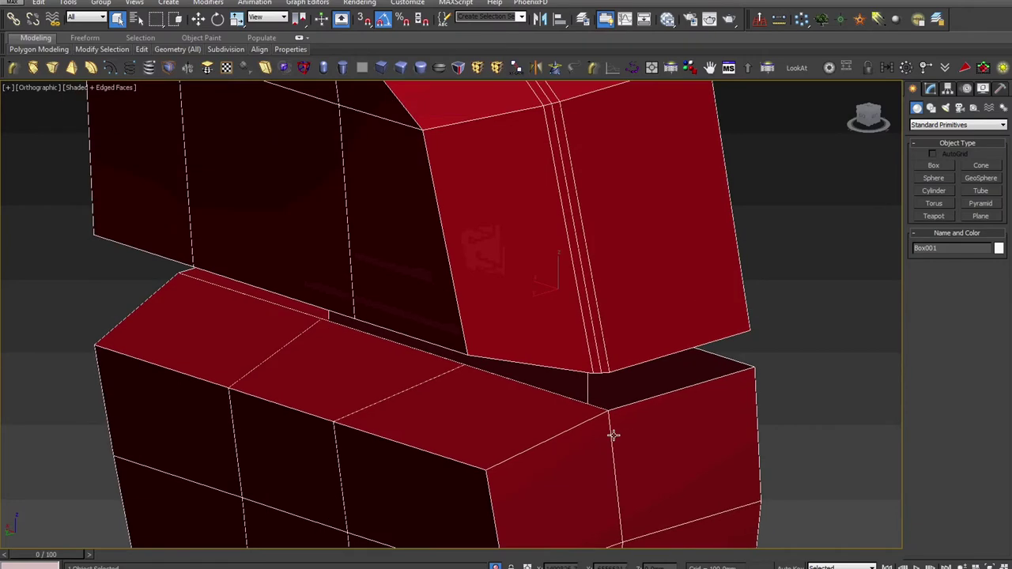
Step: Select a polygon on the grip piece and switch it to Move
key("2")
scroll(628, 407, "down", 5)
mouse_move(628, 406)
middle_mouse_down("alt")
mouse_move(727, 417)
mouse_move(585, 445)
mouse_move(595, 462)
middle_mouse_up("alt")
scroll(595, 463, "up", 3)
scroll(629, 463, "up", 1)
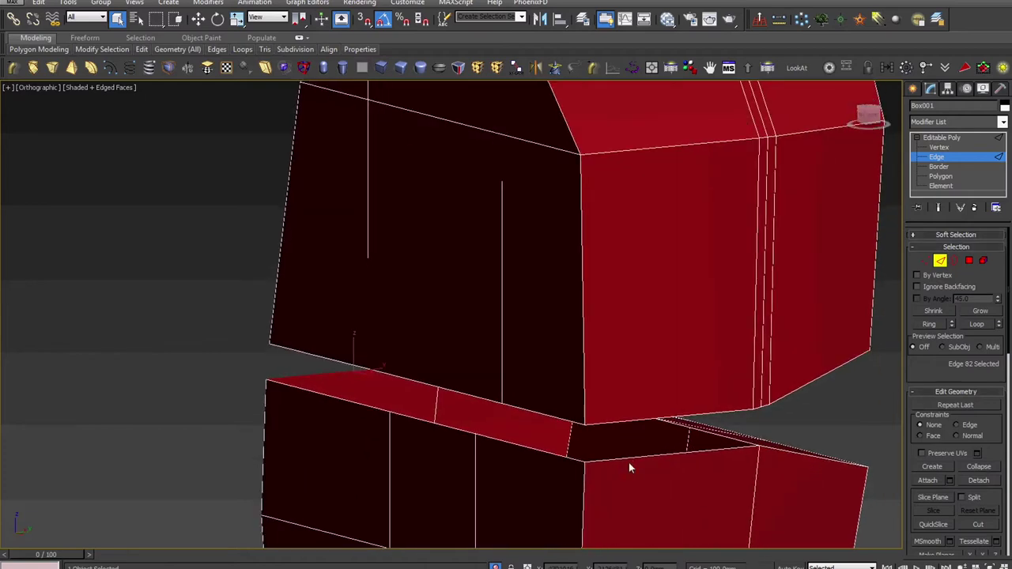
key("4")
left_click(632, 452)
right_click(633, 384)
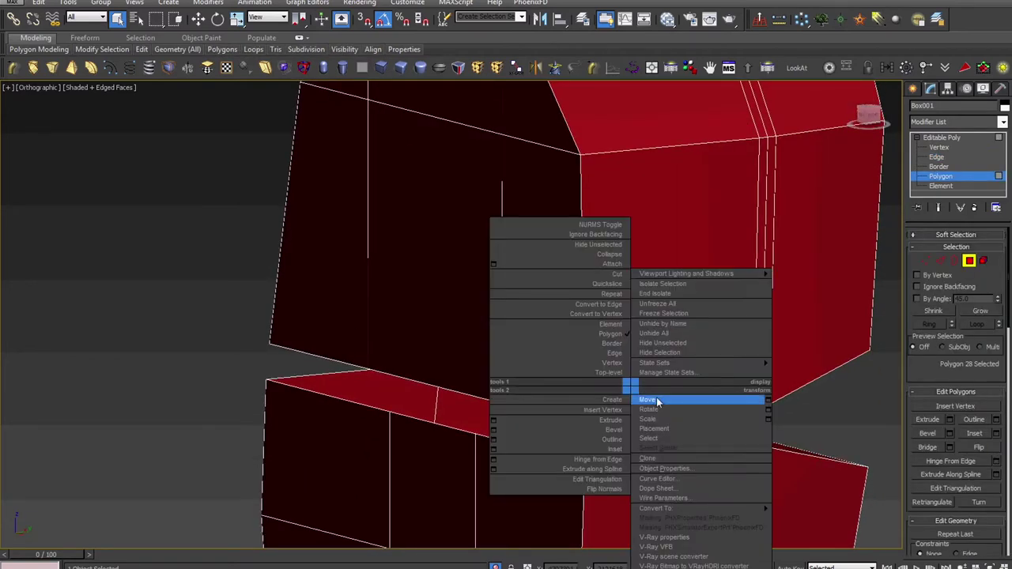
left_click(656, 400)
middle_click_drag(669, 497, 654, 443)
scroll(653, 444, "up", 2)
Step: Cap the open border along the gap between the two blocks
left_click(939, 166)
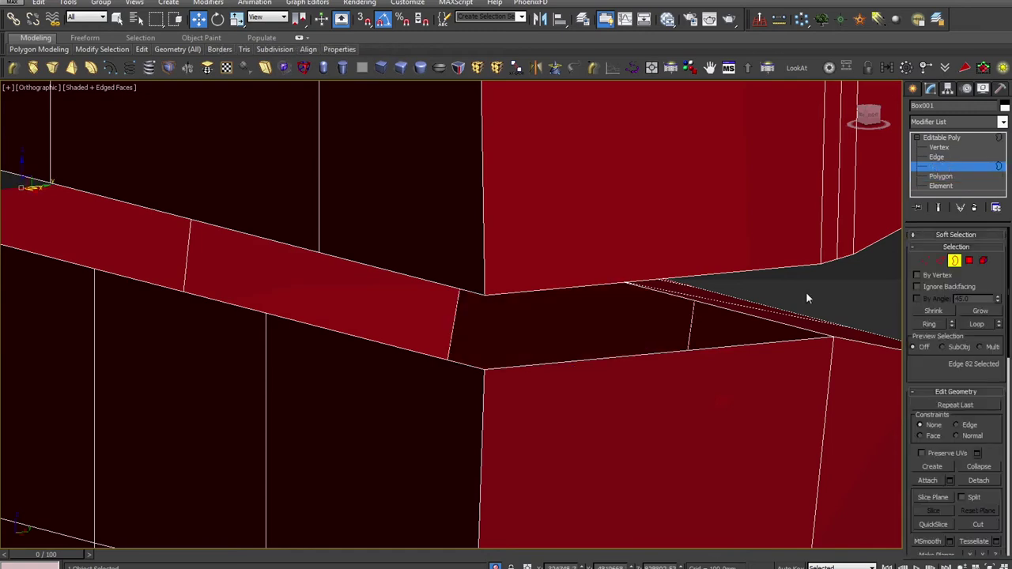
left_click(799, 340)
right_click(796, 341)
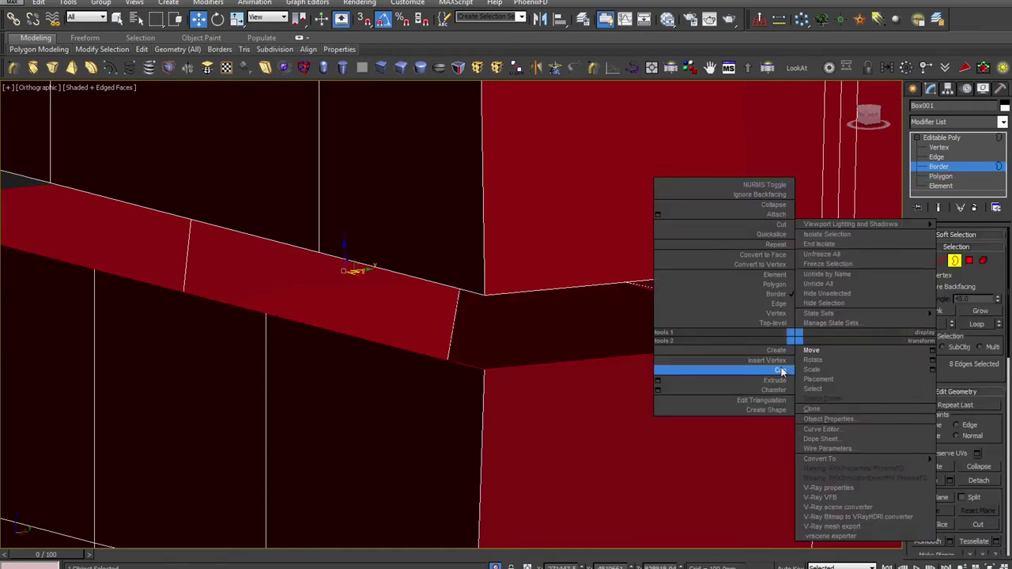
left_click(781, 370)
mouse_move(781, 369)
middle_mouse_down()
mouse_move(666, 369)
mouse_move(653, 401)
mouse_move(693, 389)
middle_mouse_up()
scroll(656, 369, "down", 2)
scroll(655, 369, "down", 2)
scroll(651, 379, "up", 3)
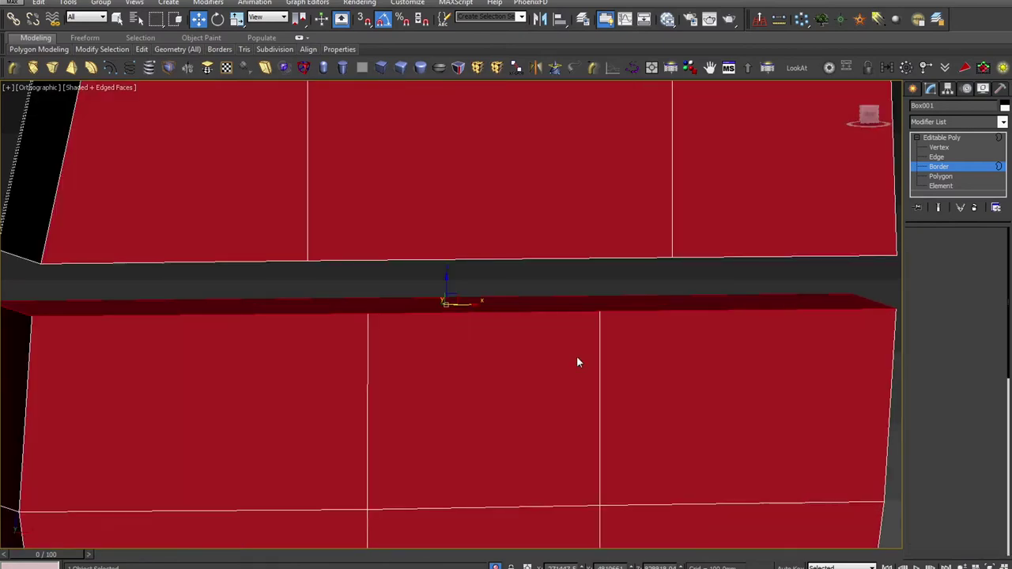
Step: Select the two vertices beside the gap between the blocks
key("1")
mouse_move(546, 343)
middle_mouse_down("alt")
mouse_move(681, 374)
mouse_move(734, 372)
middle_mouse_up("alt")
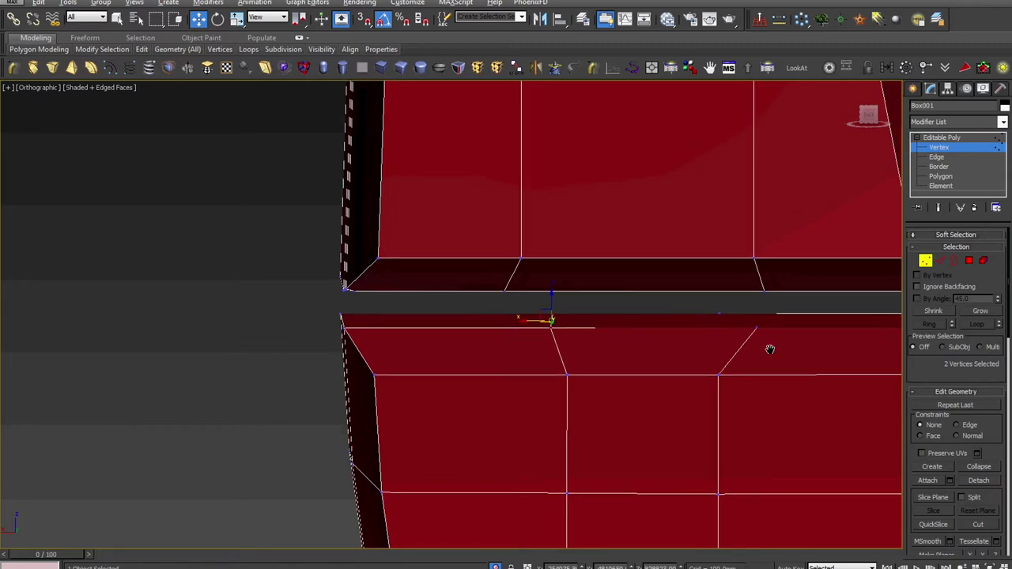
scroll(771, 350, "up", 4)
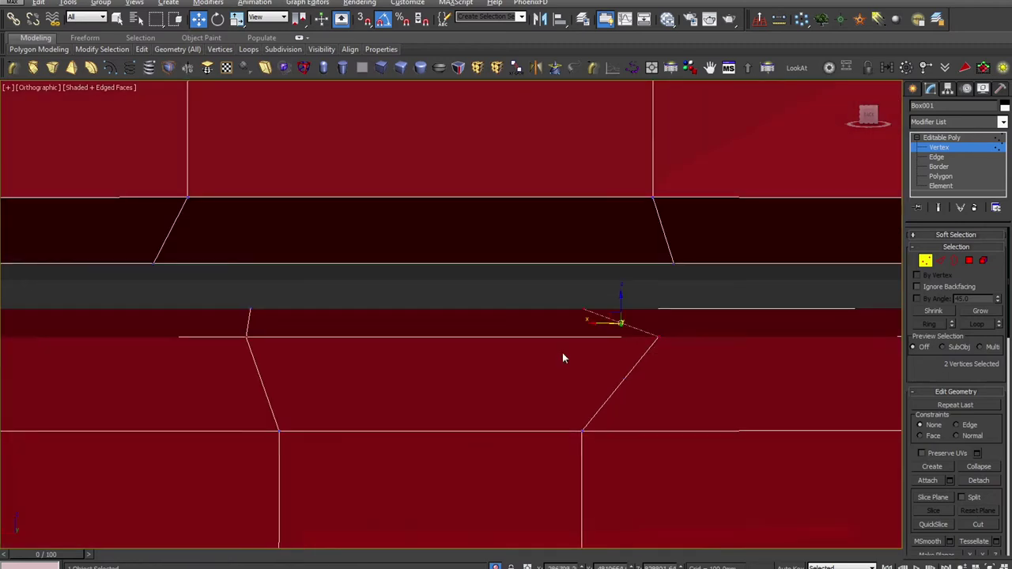
scroll(562, 353, "down", 8)
mouse_move(562, 353)
middle_mouse_down("alt")
mouse_move(598, 340)
mouse_move(598, 316)
mouse_move(603, 396)
mouse_move(579, 387)
mouse_move(728, 375)
mouse_move(780, 409)
middle_mouse_up("alt")
scroll(580, 396, "up", 5)
Step: Scale the selected edges on the lower block slightly inward
key("2")
scroll(583, 351, "up", 3)
right_click(578, 344)
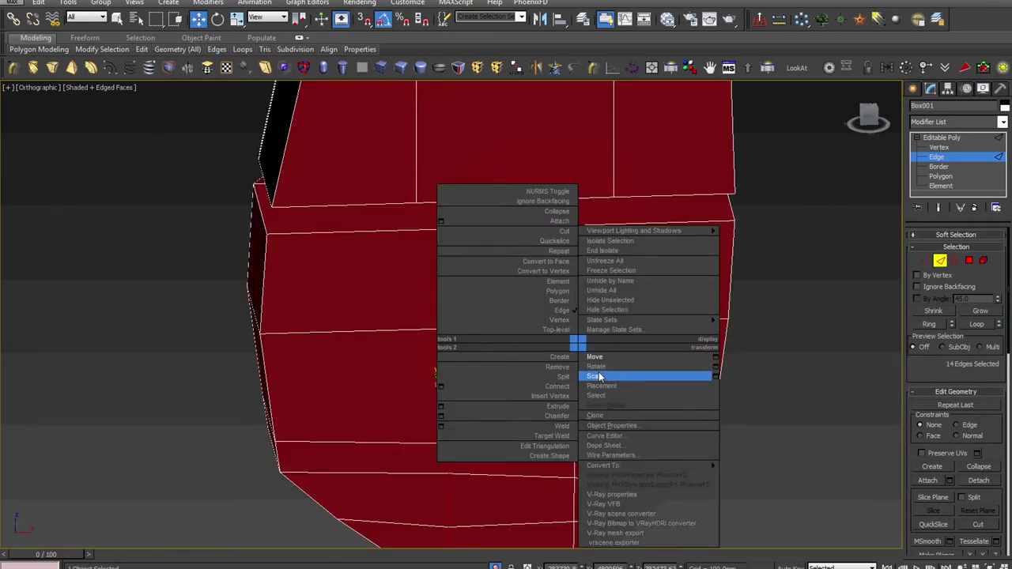
left_click(595, 376)
middle_click_drag(560, 388, 453, 411, "alt")
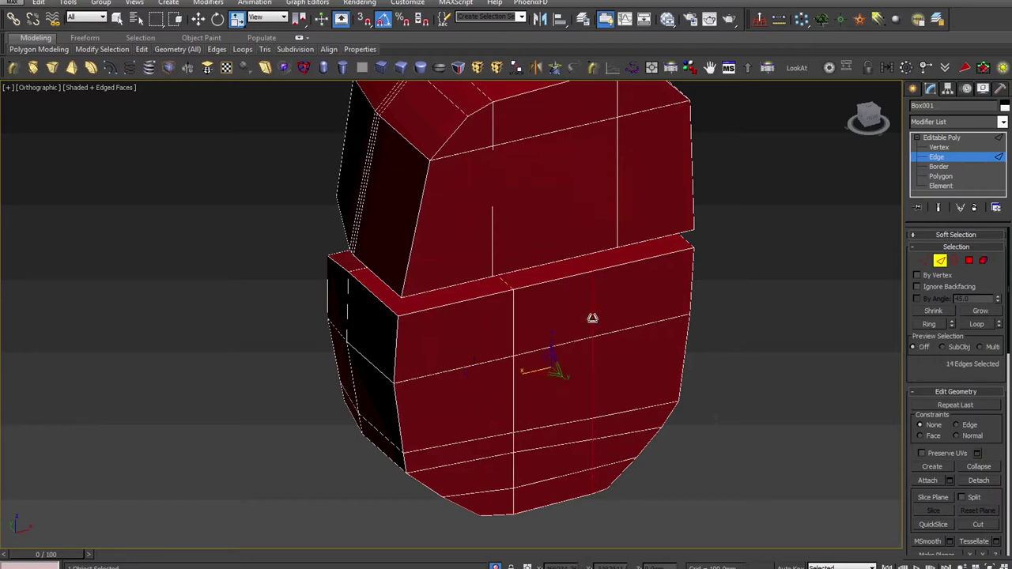
scroll(614, 356, "down", 4)
middle_click_drag(614, 356, 651, 346, "alt")
scroll(494, 382, "up", 6)
left_click_drag(555, 381, 232, 427)
Step: Switch back to Move and select the edge loop across the lower face
right_click(649, 427)
left_click(660, 399)
right_click(661, 439)
left_click(668, 398)
scroll(669, 450, "down", 3)
middle_click_drag(668, 450, 681, 417, "alt")
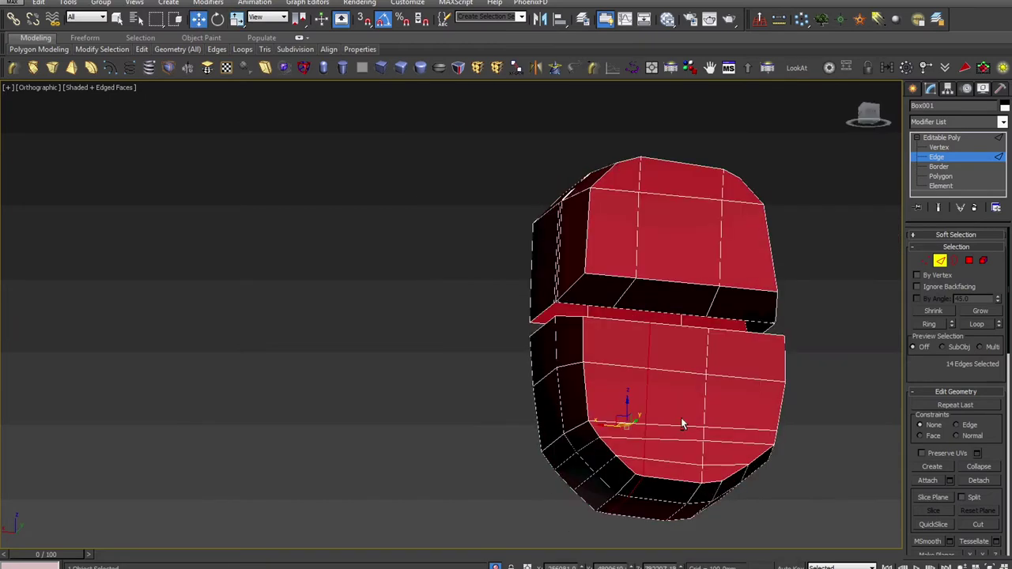
scroll(680, 418, "up", 2)
scroll(672, 435, "up", 2)
scroll(621, 387, "up", 1)
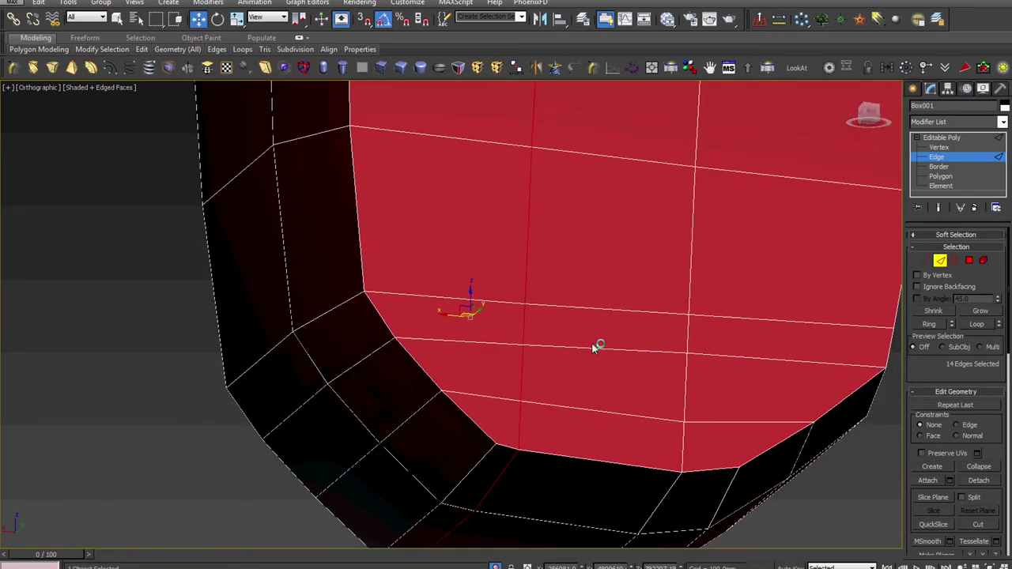
double_click(598, 410)
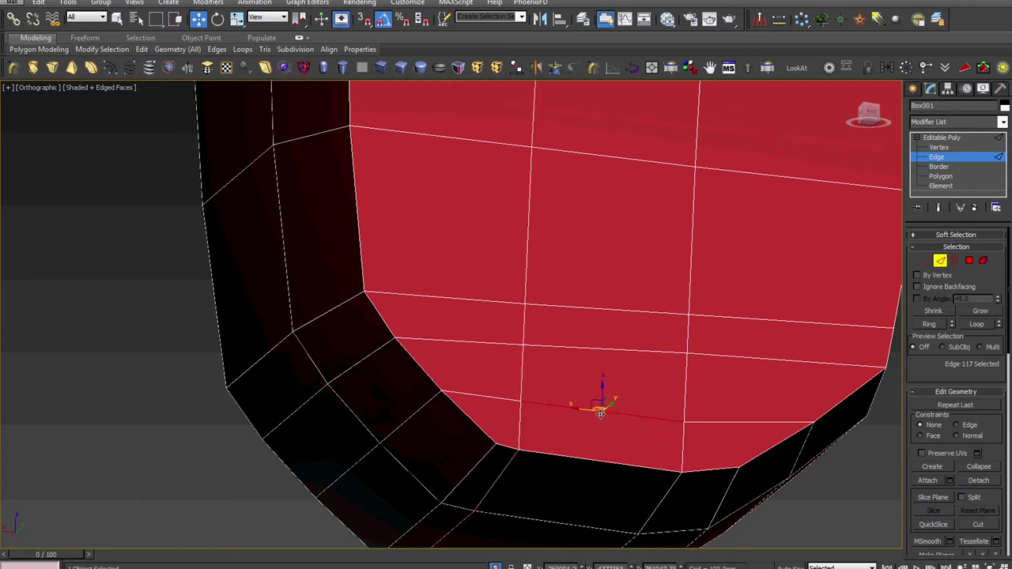
scroll(598, 410, "down", 5)
mouse_move(599, 410)
middle_mouse_down("alt")
mouse_move(575, 393)
mouse_move(556, 355)
middle_mouse_up("alt")
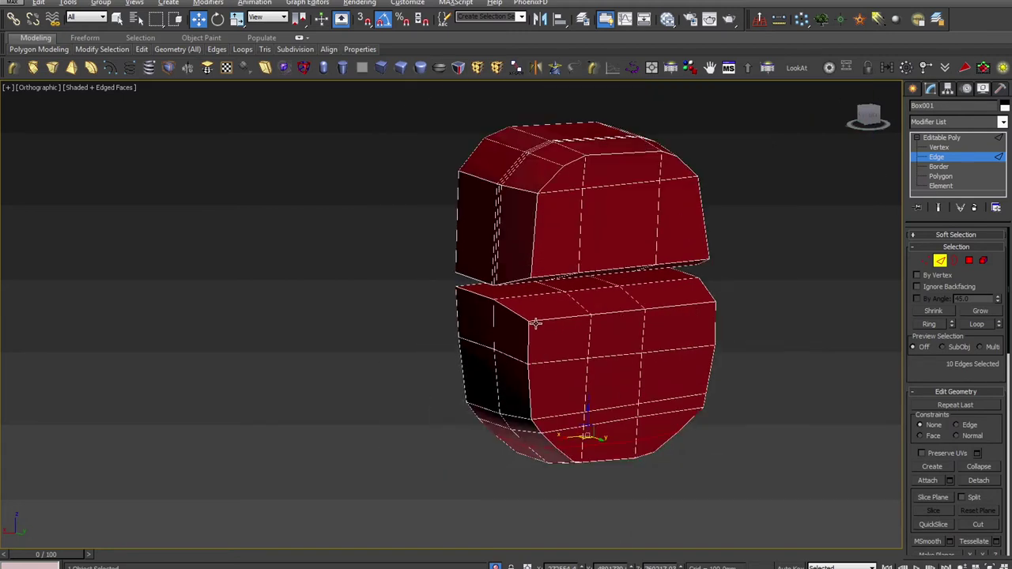
Step: Shift-drag the joint edges to extend a new strip of faces
middle_click_drag(533, 321, 578, 277, "alt")
scroll(556, 321, "up", 2)
scroll(577, 419, "up", 2)
middle_click_drag(578, 420, 509, 312)
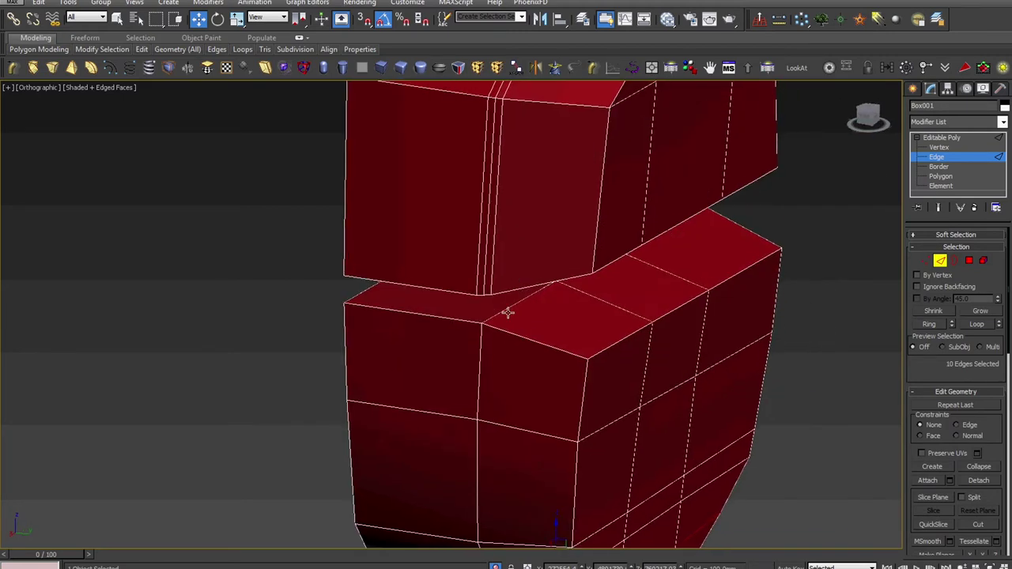
scroll(508, 311, "up", 3)
scroll(486, 355, "up", 2)
mouse_move(498, 320)
left_mouse_down()
mouse_move(471, 305)
mouse_move(424, 303)
left_mouse_up()
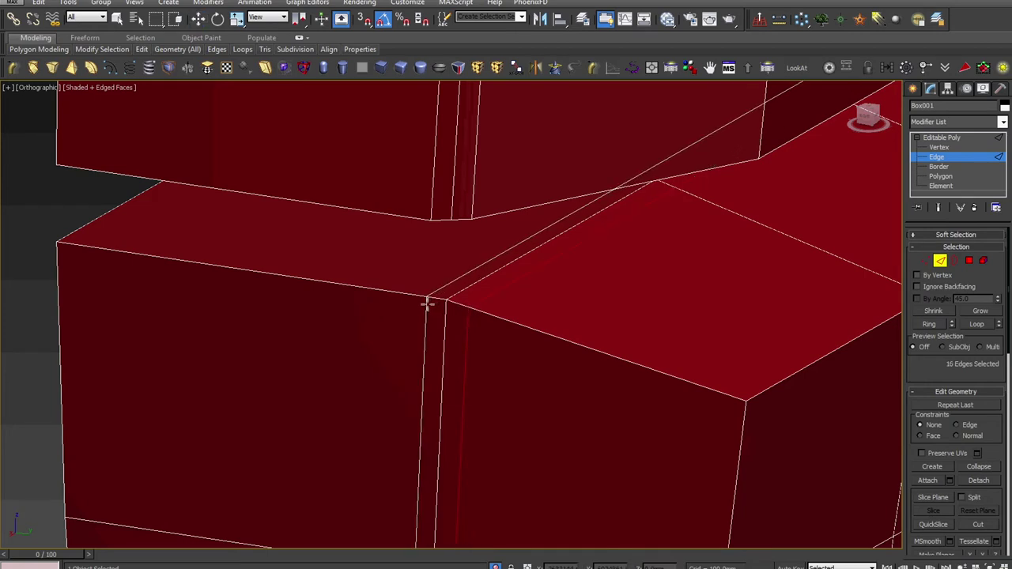
scroll(425, 307, "down", 5)
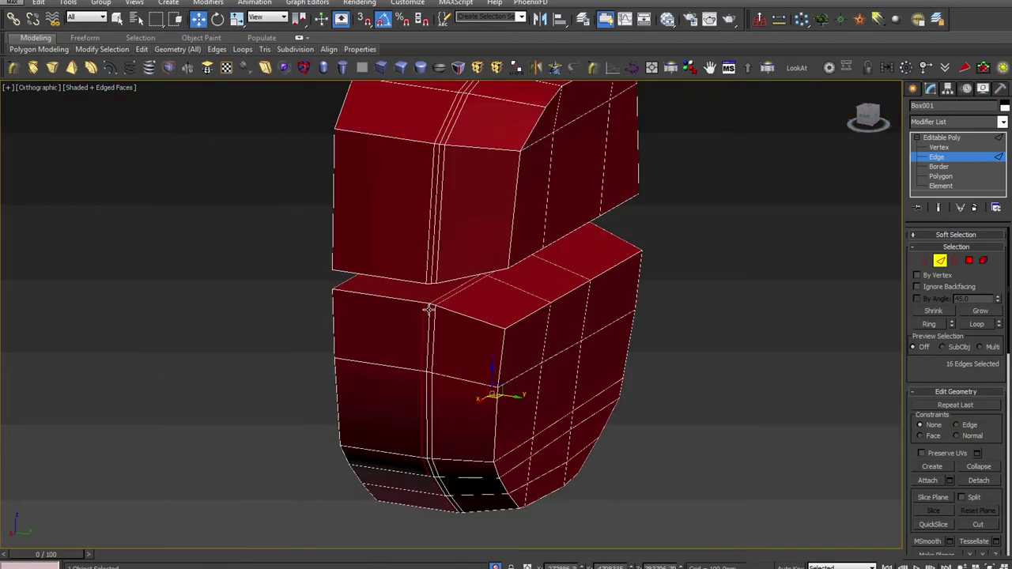
middle_click_drag(424, 307, 393, 255, "alt")
scroll(389, 229, "up", 5)
scroll(398, 253, "up", 1)
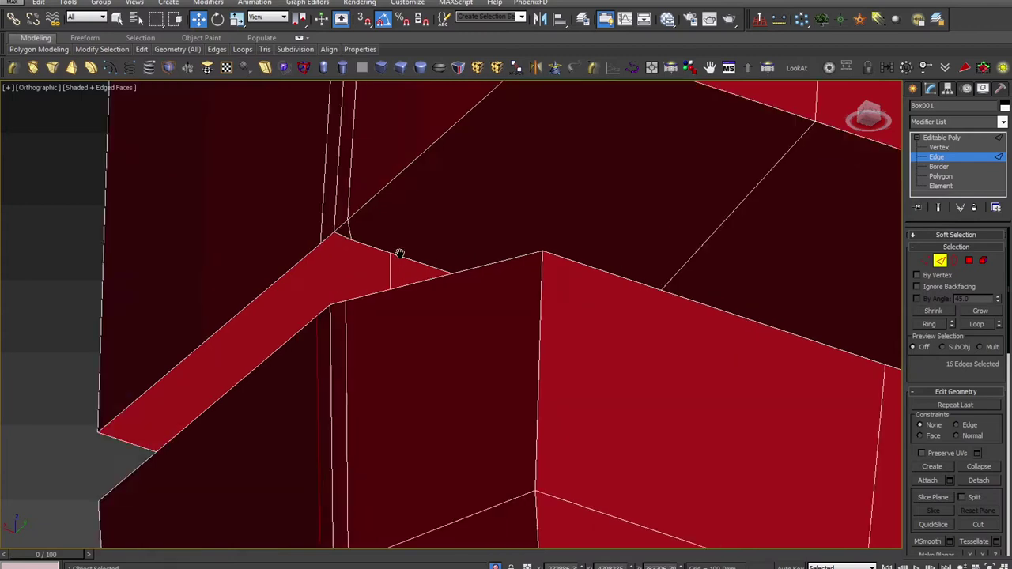
scroll(398, 254, "up", 2)
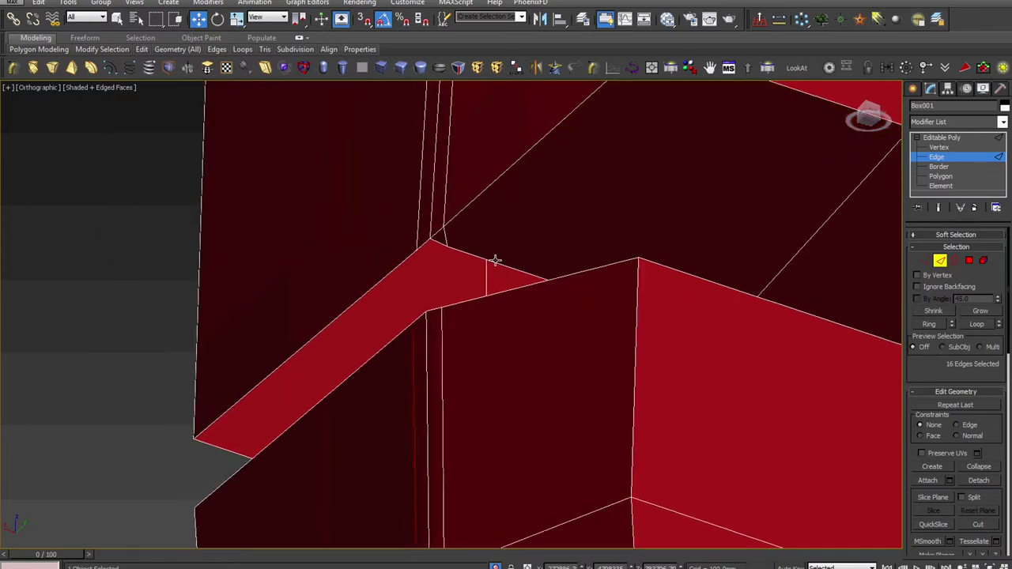
Step: Cap the open border at the joint, undoing a stray vertex move
key("3")
right_click(489, 261)
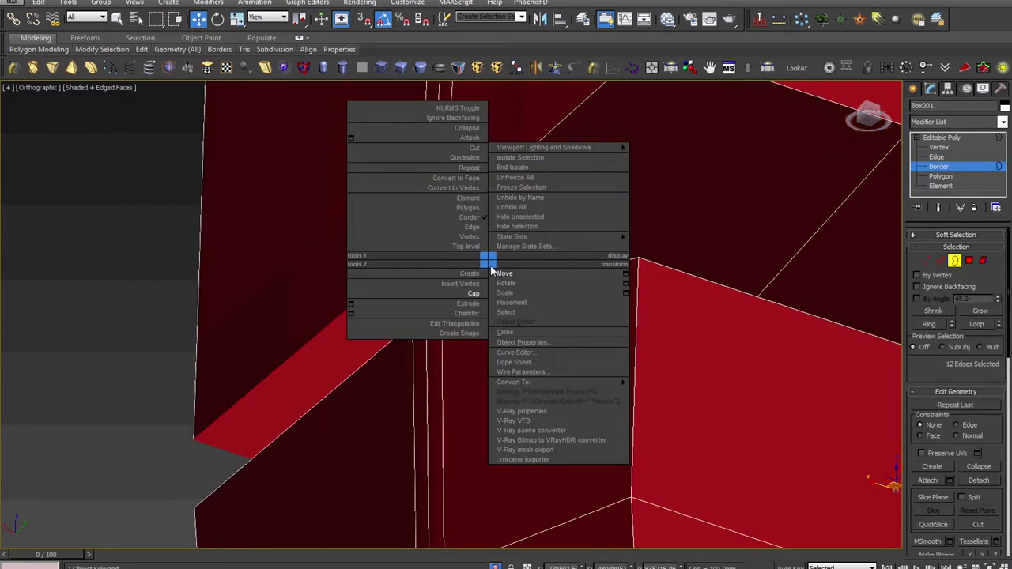
left_click(478, 294)
scroll(454, 248, "up", 2)
key("1")
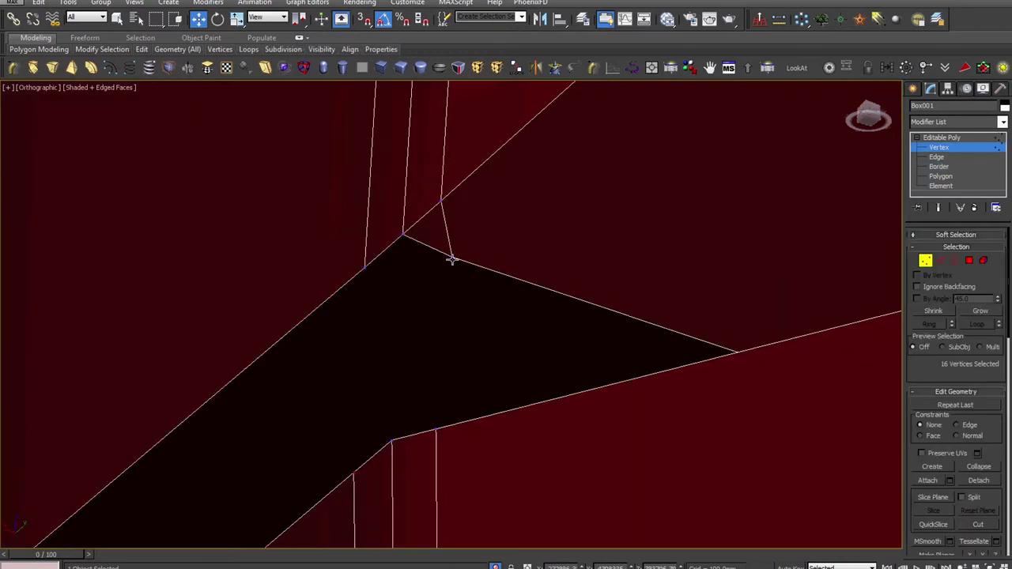
left_click(452, 261)
middle_click_drag(453, 264, 464, 254, "alt")
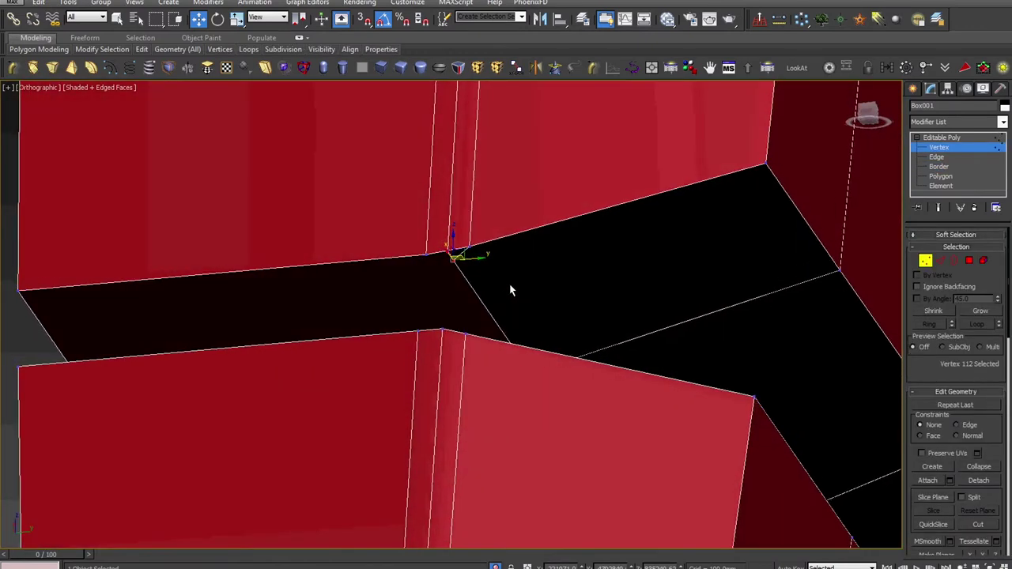
key("ctrl+z")
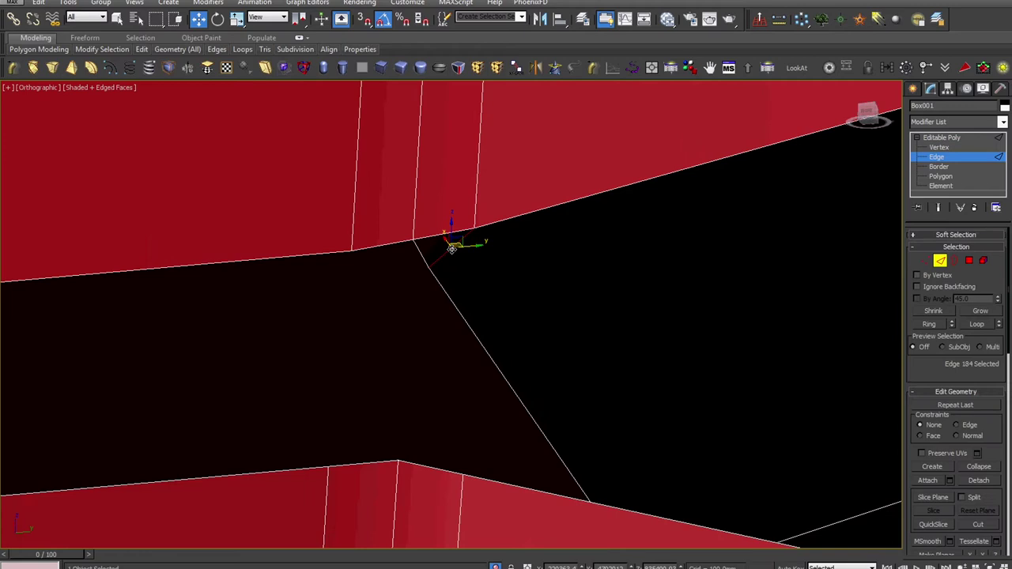
Step: Pick an edge at the joint corner, then clear the edge selection
key("2")
scroll(452, 249, "down", 3)
mouse_move(450, 251)
middle_mouse_down("alt")
mouse_move(537, 290)
mouse_move(448, 285)
mouse_move(697, 281)
middle_mouse_up("alt")
scroll(528, 277, "up", 3)
scroll(610, 287, "up", 3)
left_click(613, 290)
left_click(616, 295)
scroll(617, 293, "down", 2)
scroll(613, 293, "down", 3)
Step: Start a Cut across the gap face, then cancel it
middle_click_drag(610, 293, 582, 318, "alt")
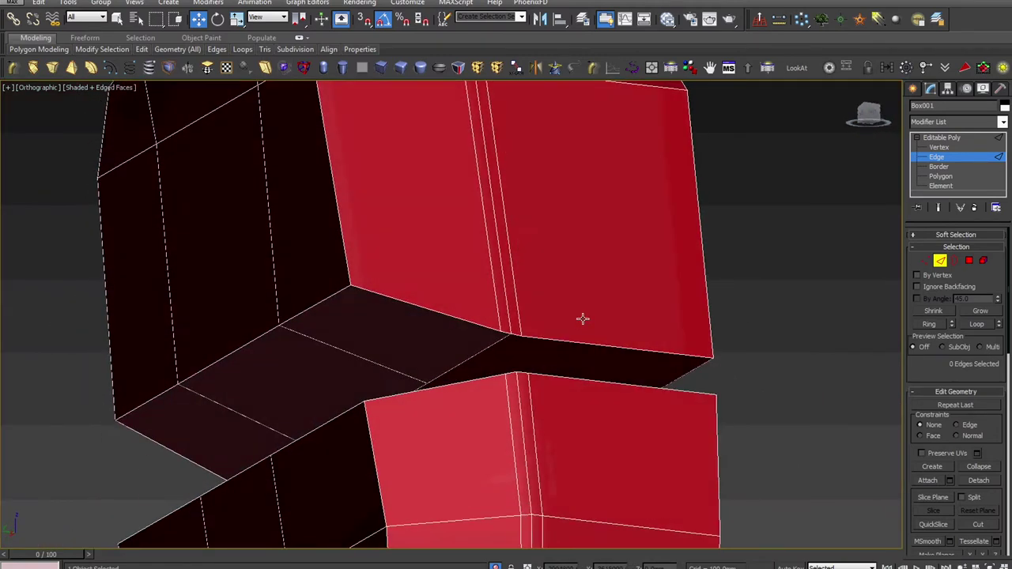
scroll(576, 329, "up", 1)
scroll(514, 360, "up", 3)
mouse_move(463, 384)
middle_mouse_down("alt")
mouse_move(463, 357)
mouse_move(467, 366)
middle_mouse_up("alt")
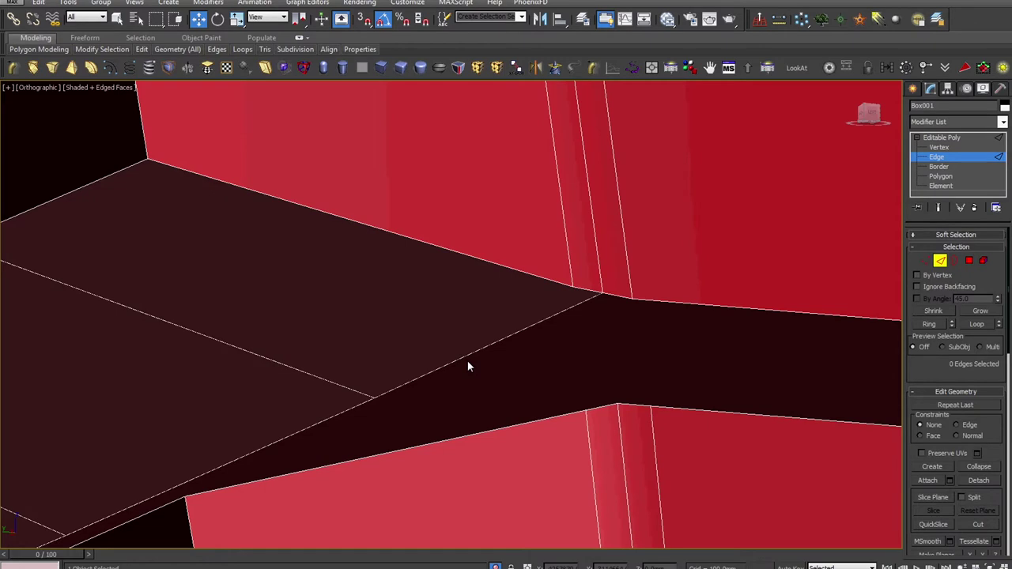
key("alt+c")
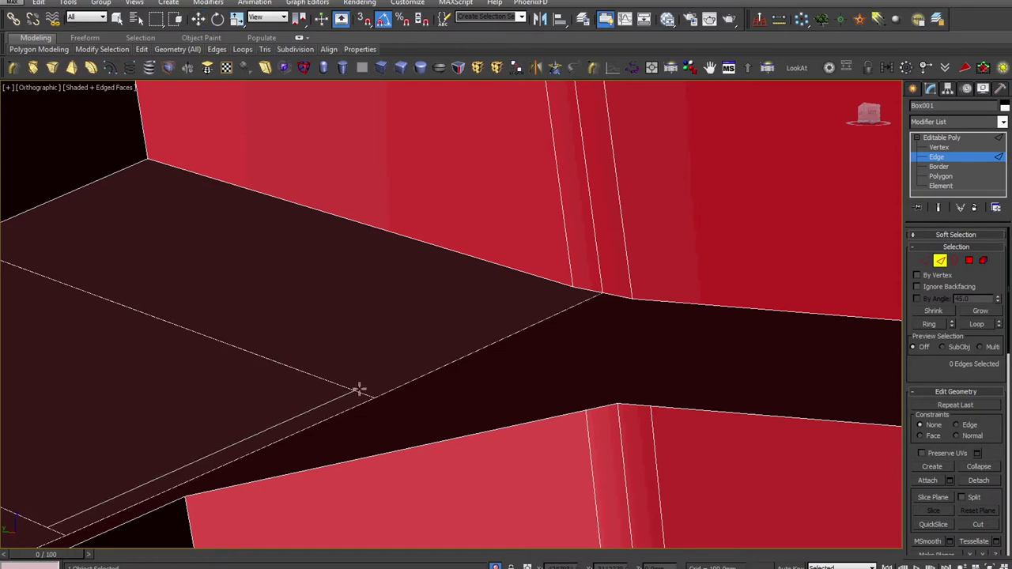
scroll(359, 389, "down", 2)
scroll(443, 348, "down", 1)
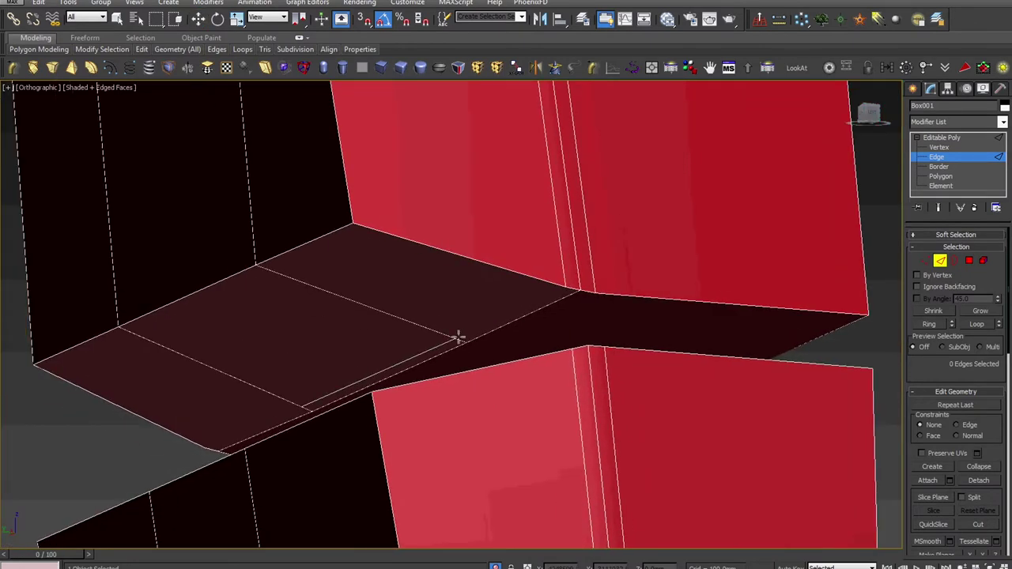
right_click(459, 338)
scroll(558, 303, "up", 4)
Step: Select two vertices at the gap, then clear the selection
key("1")
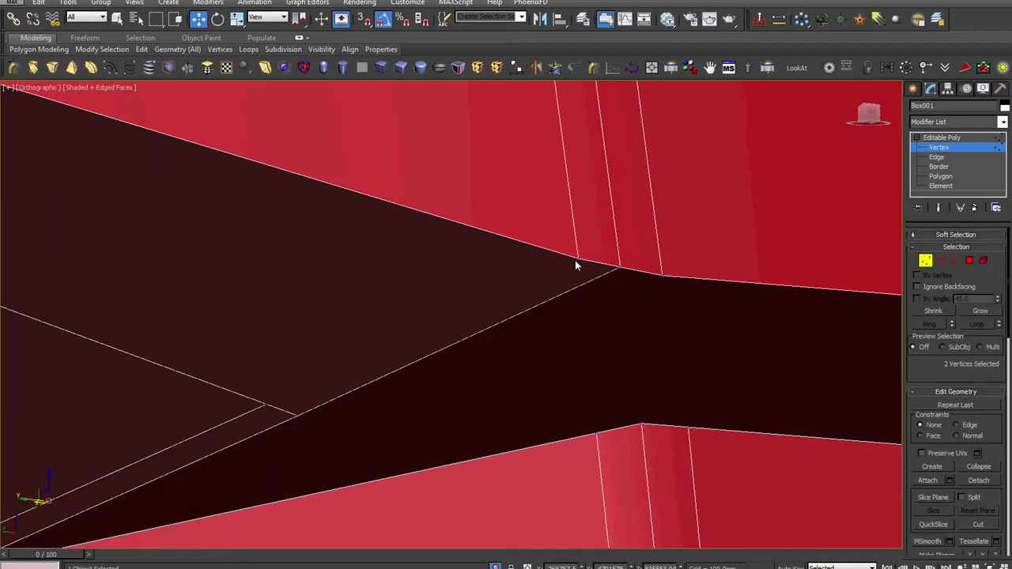
left_click(577, 259)
left_click(264, 405, "ctrl")
mouse_move(297, 414)
middle_mouse_down("alt")
mouse_move(205, 351)
mouse_move(328, 371)
middle_mouse_up("alt")
scroll(328, 372, "up", 3)
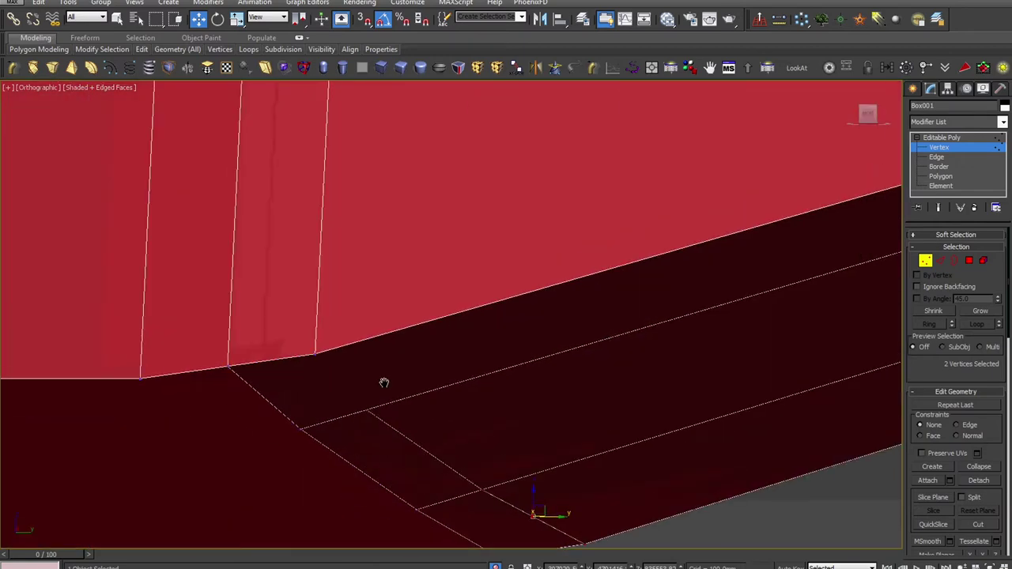
left_click(428, 433)
mouse_move(429, 434)
middle_mouse_down("alt")
mouse_move(596, 346)
mouse_move(578, 364)
mouse_move(598, 364)
middle_mouse_up("alt")
Step: Select three vertices along the gap between the upper and lower blocks
key("3")
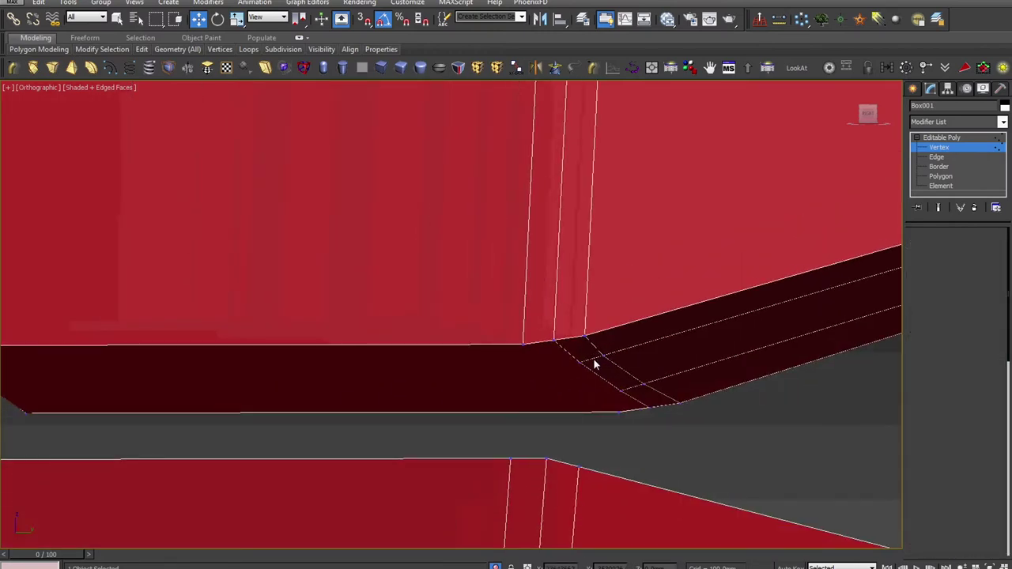
scroll(574, 365, "down", 2)
scroll(574, 365, "up", 3)
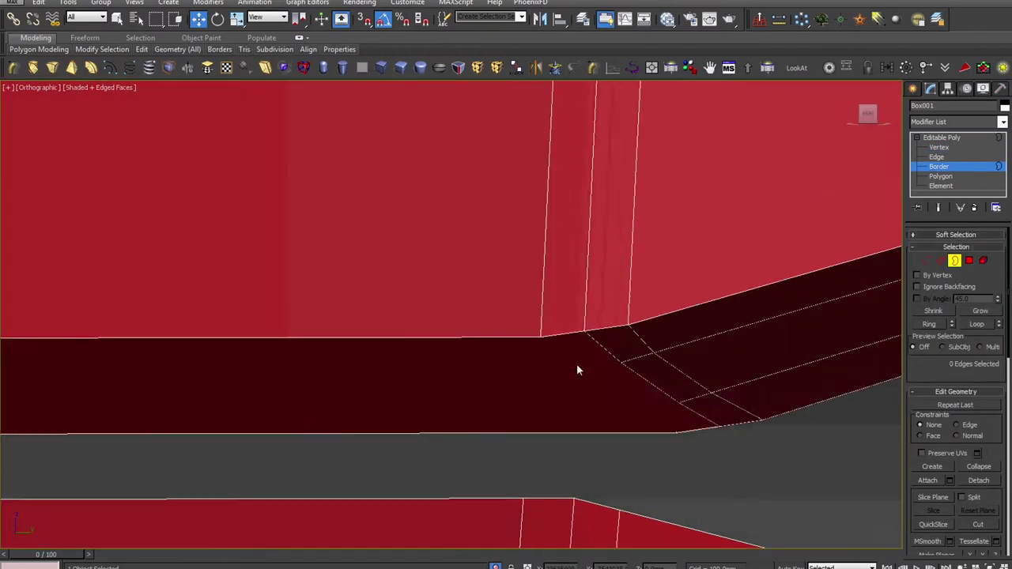
scroll(576, 368, "up", 2)
key("1")
left_click_drag(518, 320, 544, 355)
left_click_drag(713, 473, 682, 476, "ctrl")
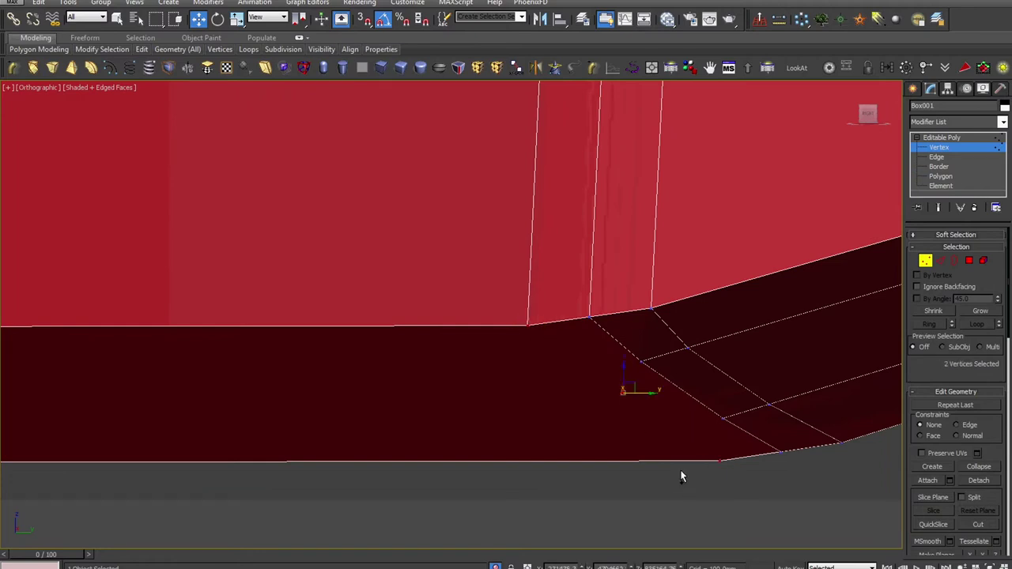
mouse_move(666, 450)
middle_mouse_down("alt")
mouse_move(689, 438)
mouse_move(688, 423)
mouse_move(501, 432)
mouse_move(531, 410)
mouse_move(442, 422)
middle_mouse_up("alt")
left_click_drag(425, 423, 525, 309)
mouse_move(524, 309)
middle_mouse_down("alt")
mouse_move(513, 364)
mouse_move(668, 373)
middle_mouse_up("alt")
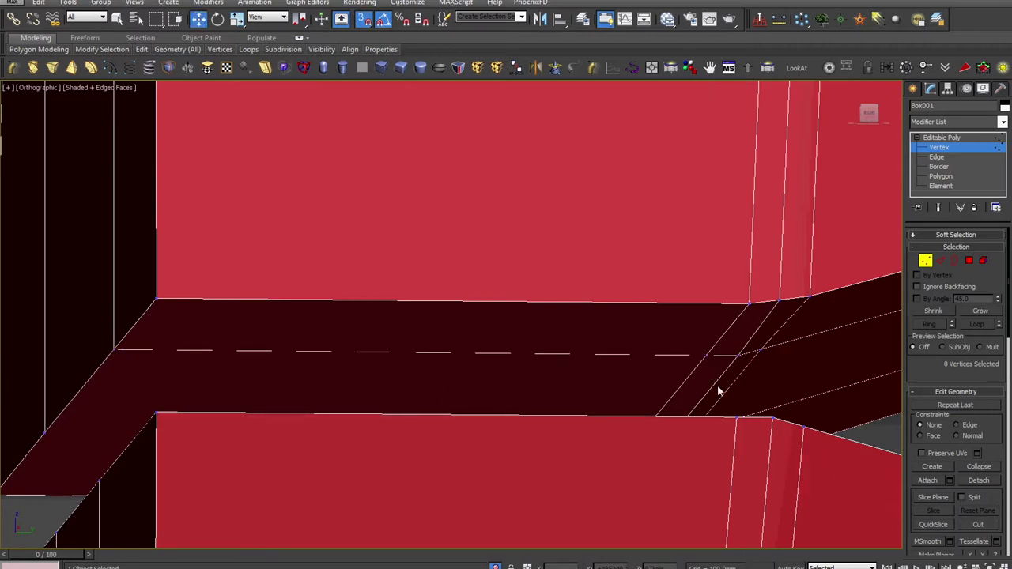
Step: Finish cutting the new edge across the capped face at the gap
scroll(775, 404, "down", 3)
mouse_move(775, 403)
middle_mouse_down("alt")
mouse_move(716, 395)
mouse_move(751, 380)
mouse_move(749, 369)
mouse_move(425, 395)
mouse_move(420, 410)
mouse_move(429, 398)
mouse_move(470, 405)
middle_mouse_up("alt")
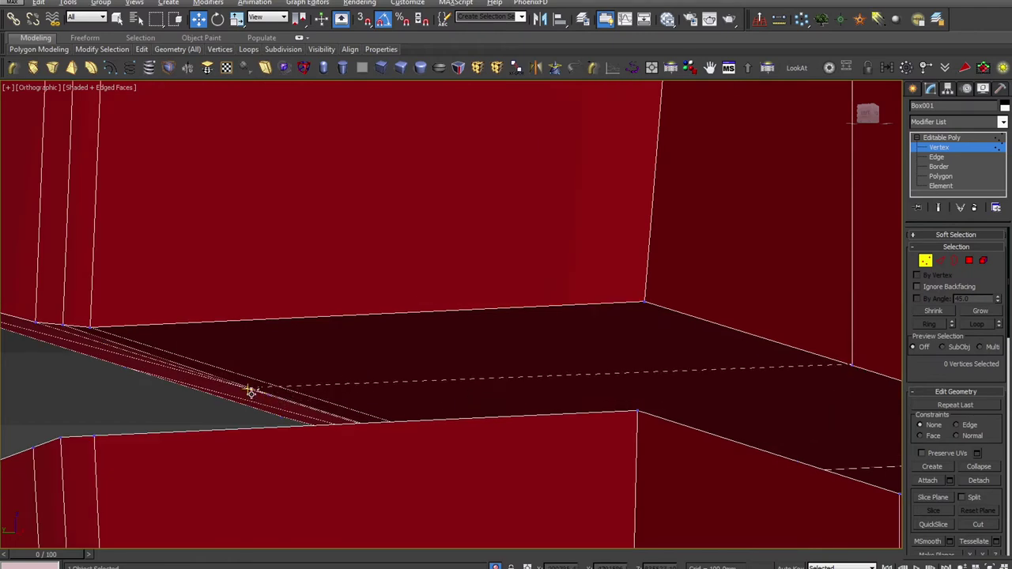
scroll(249, 389, "up", 2)
scroll(249, 389, "up", 2)
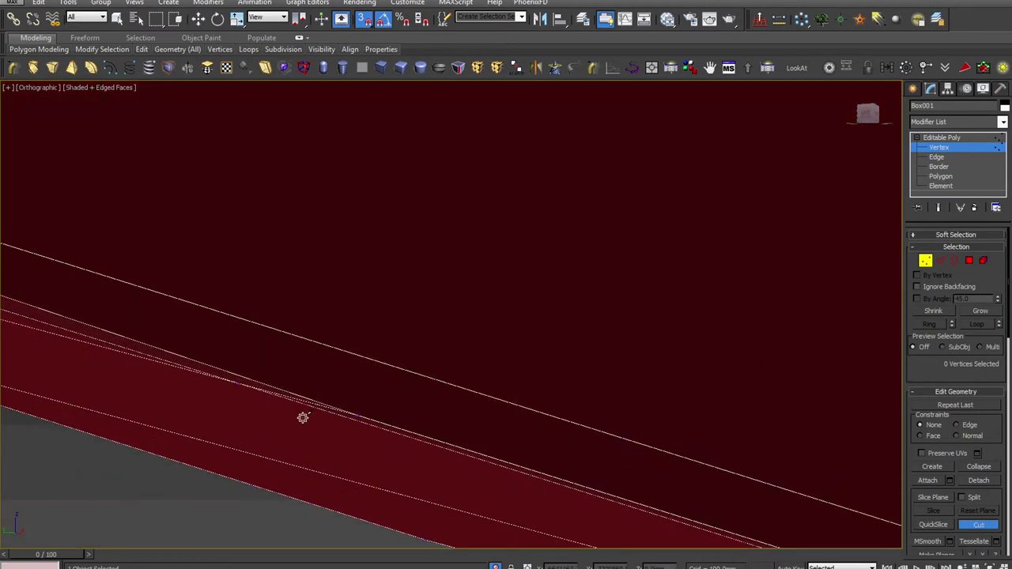
right_click(372, 403)
scroll(379, 427, "down", 2)
scroll(379, 427, "down", 2)
Step: Return to object level and orbit to a near-front view of the blocks
left_click(975, 139)
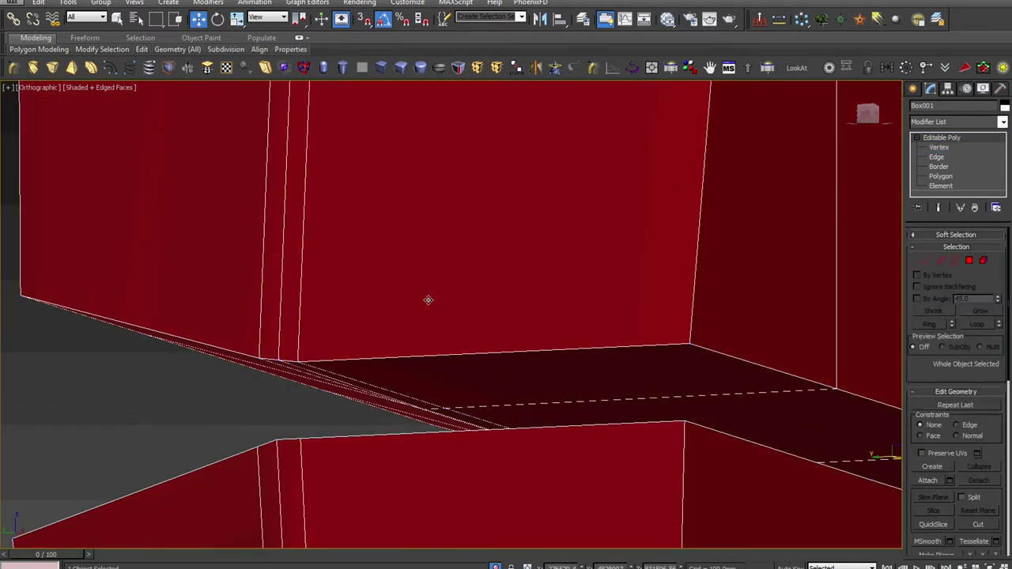
scroll(426, 320, "down", 3)
scroll(427, 321, "down", 2)
middle_click_drag(422, 324, 488, 362, "alt")
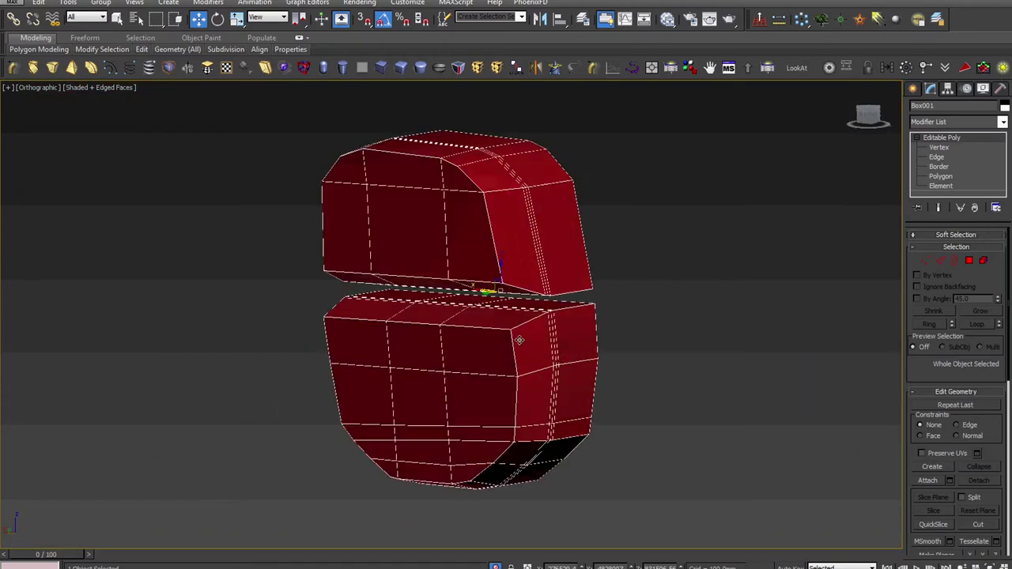
scroll(488, 362, "up", 4)
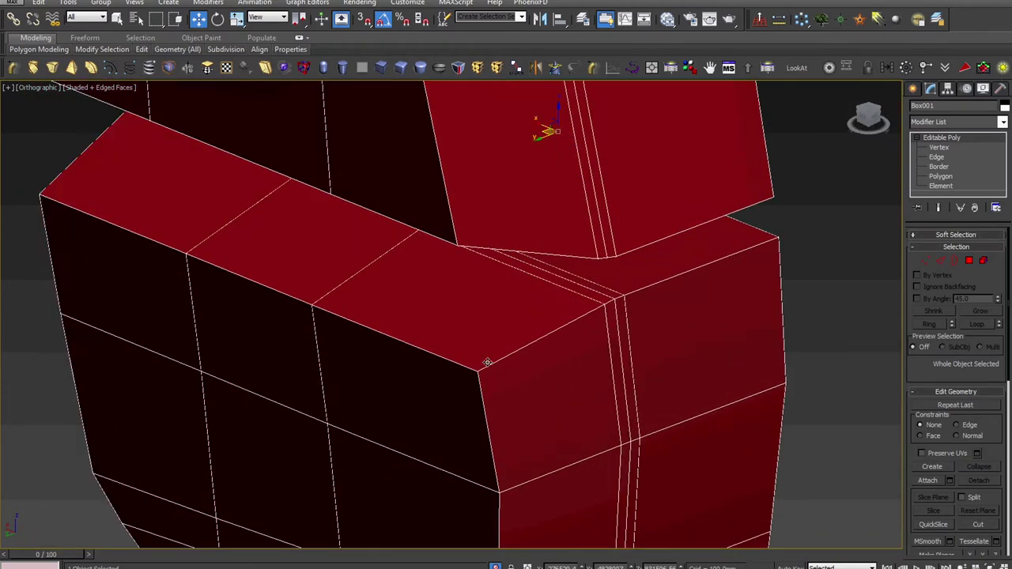
scroll(488, 362, "down", 4)
mouse_move(488, 361)
middle_mouse_down("alt")
mouse_move(580, 312)
mouse_move(613, 332)
middle_mouse_up("alt")
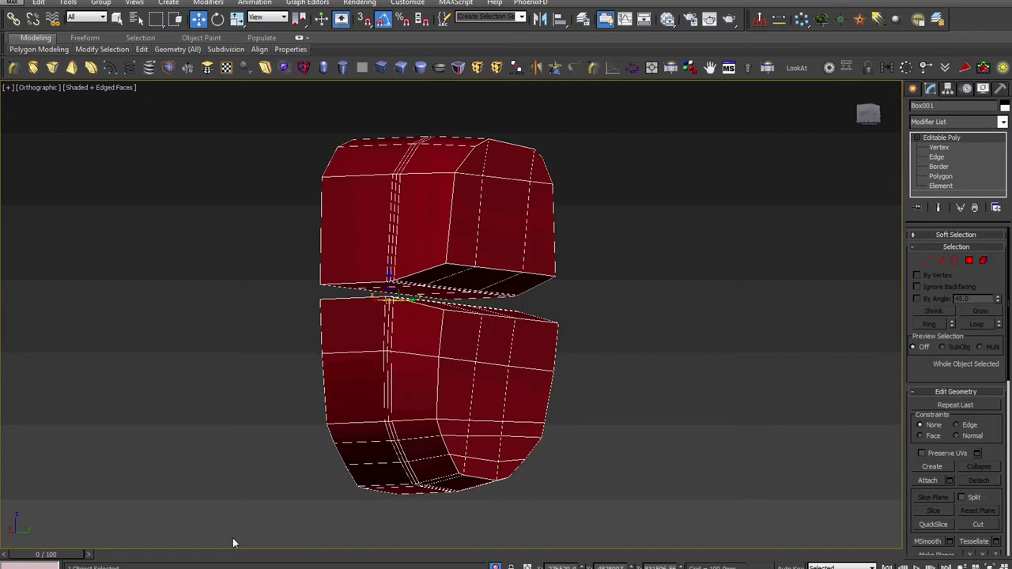
Step: Browse the reference photos to the rear view and zoom onto the right trigger
key("alt+Tab")
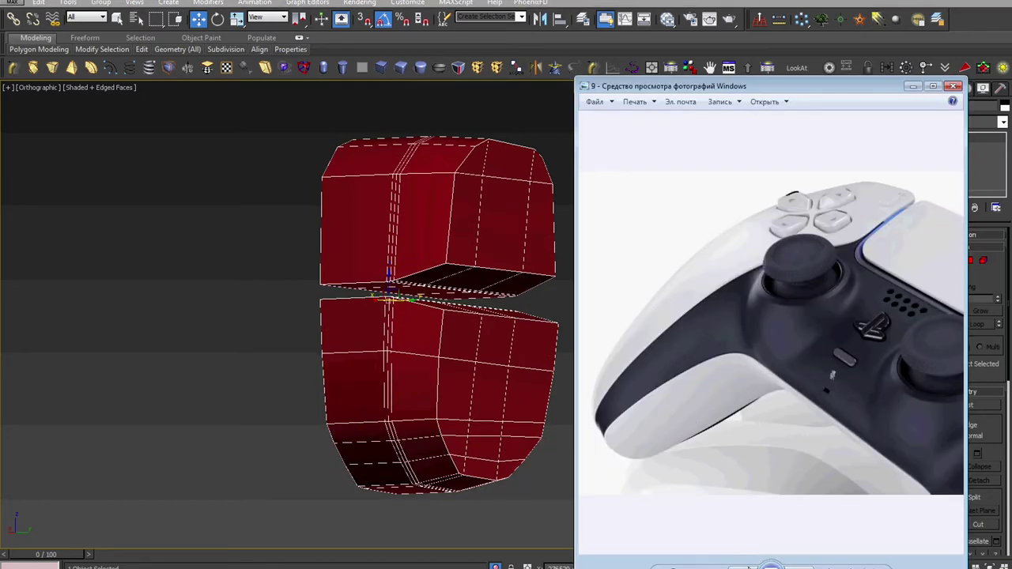
key("Right")
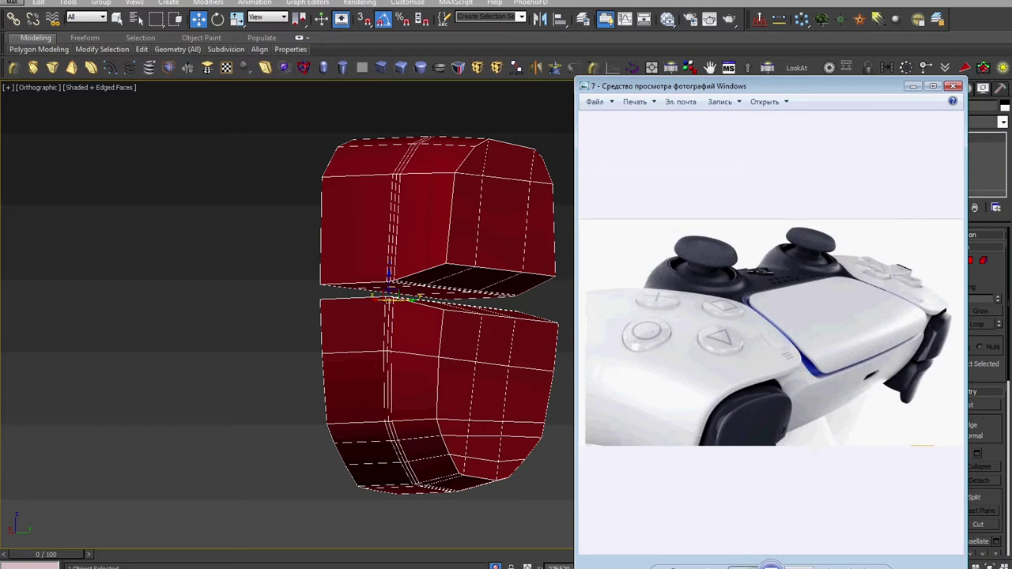
key("Right")
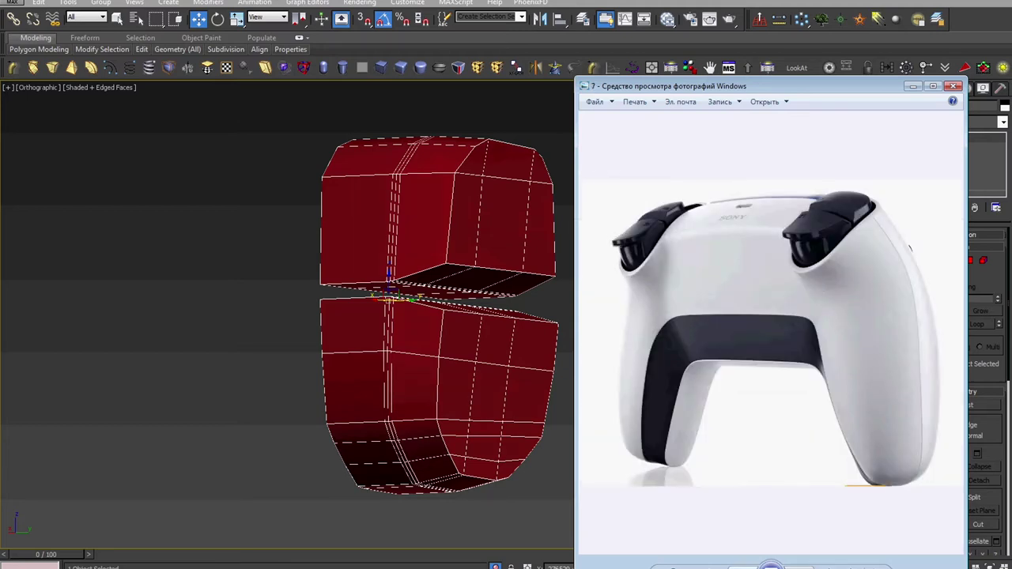
scroll(845, 205, "up", 5)
left_click_drag(835, 283, 819, 308)
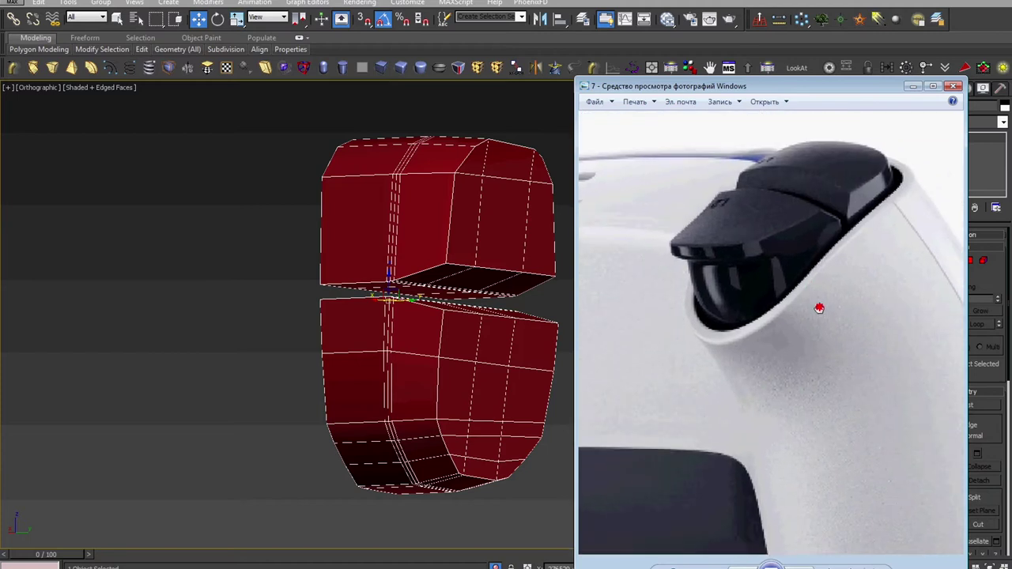
mouse_move(472, 332)
middle_mouse_down()
mouse_move(338, 334)
mouse_move(246, 357)
mouse_move(298, 362)
middle_mouse_up()
scroll(380, 334, "down", 3)
Step: Unhide All to show the controller body around the grip blocks, then recall the trigger photo
scroll(298, 362, "up", 3)
right_click(298, 362)
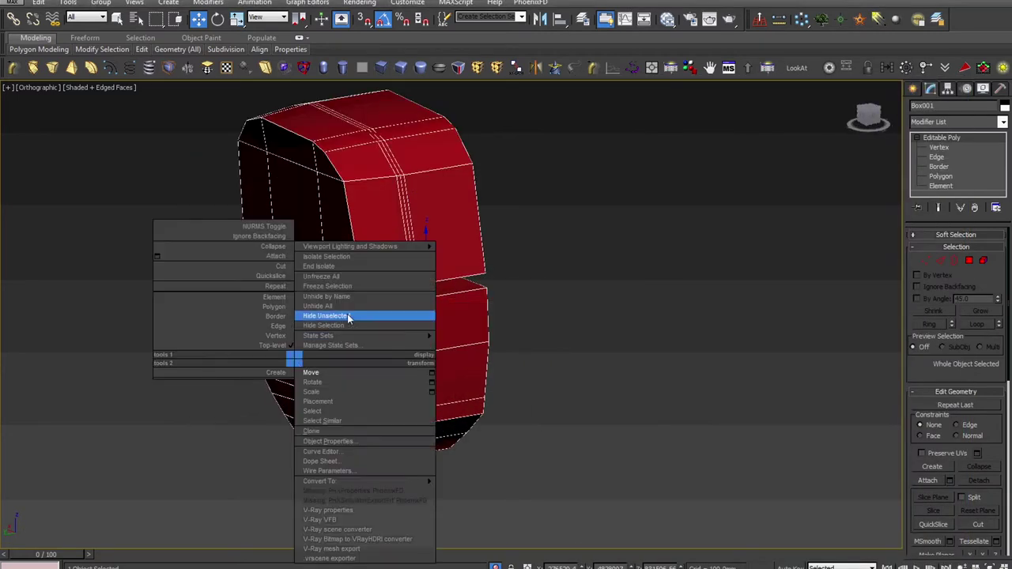
left_click(350, 316)
mouse_move(350, 316)
middle_mouse_down("alt")
mouse_move(373, 301)
mouse_move(364, 332)
mouse_move(382, 385)
mouse_move(396, 356)
mouse_move(490, 351)
mouse_move(280, 488)
middle_mouse_up("alt")
scroll(344, 309, "up", 2)
scroll(344, 309, "up", 2)
scroll(382, 385, "up", 2)
key("alt+Tab")
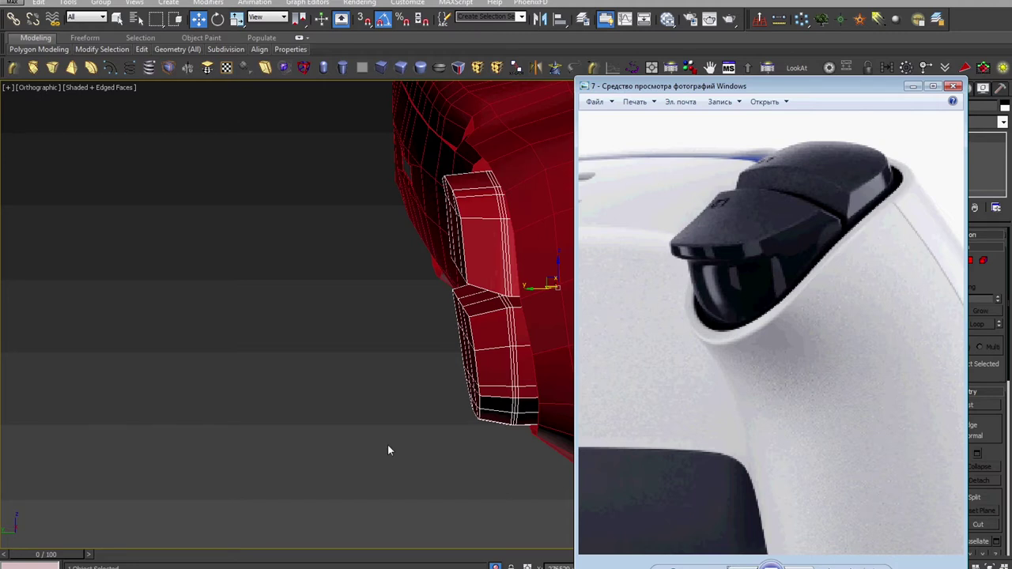
Step: Nudge the grip blocks slightly left along X and check them from below against the trigger reference photo
middle_click_drag(495, 312, 423, 316)
left_click_drag(468, 296, 446, 293)
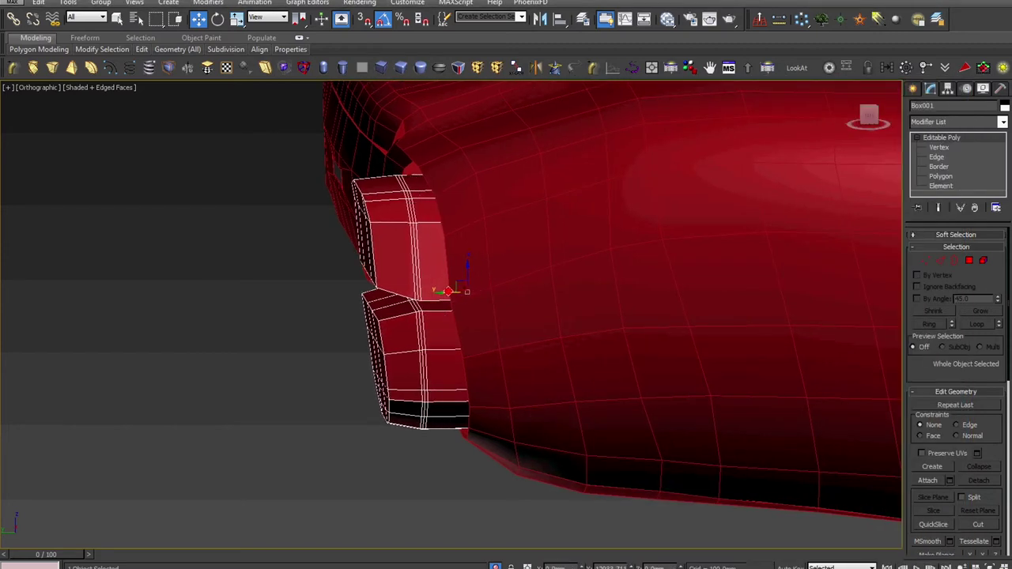
left_click_drag(446, 293, 449, 293)
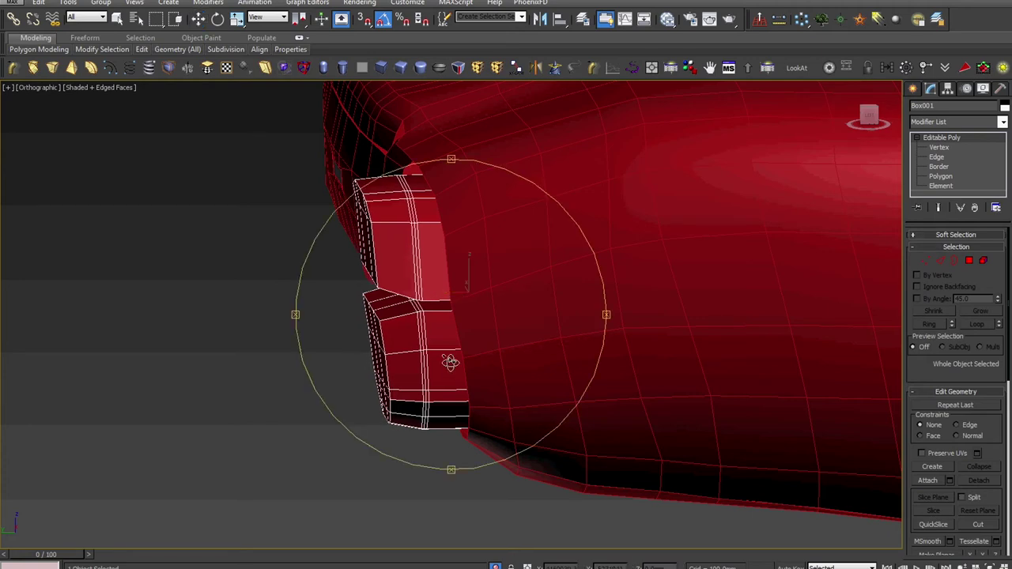
middle_click_drag(451, 367, 383, 491, "alt")
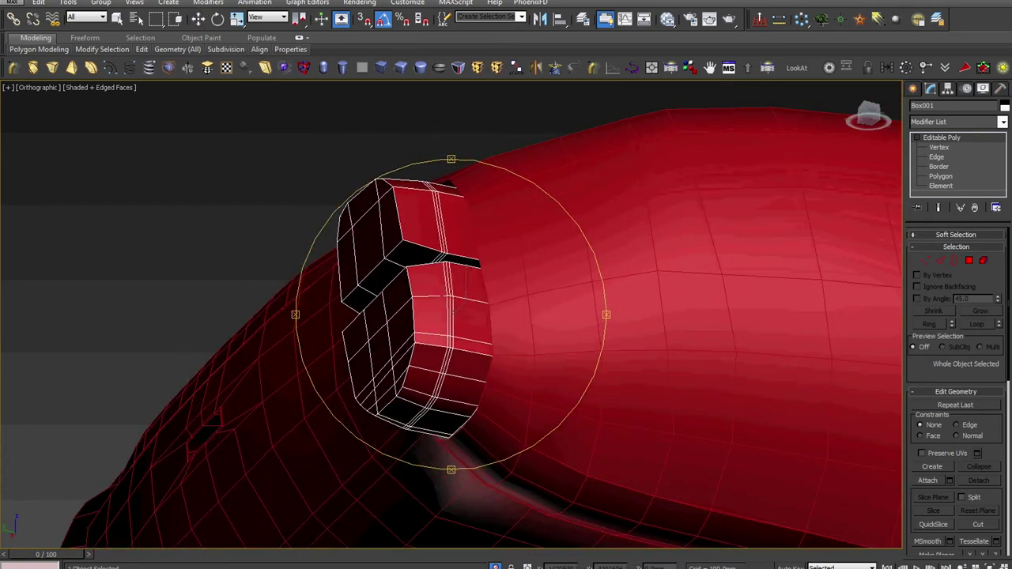
key("alt+Tab")
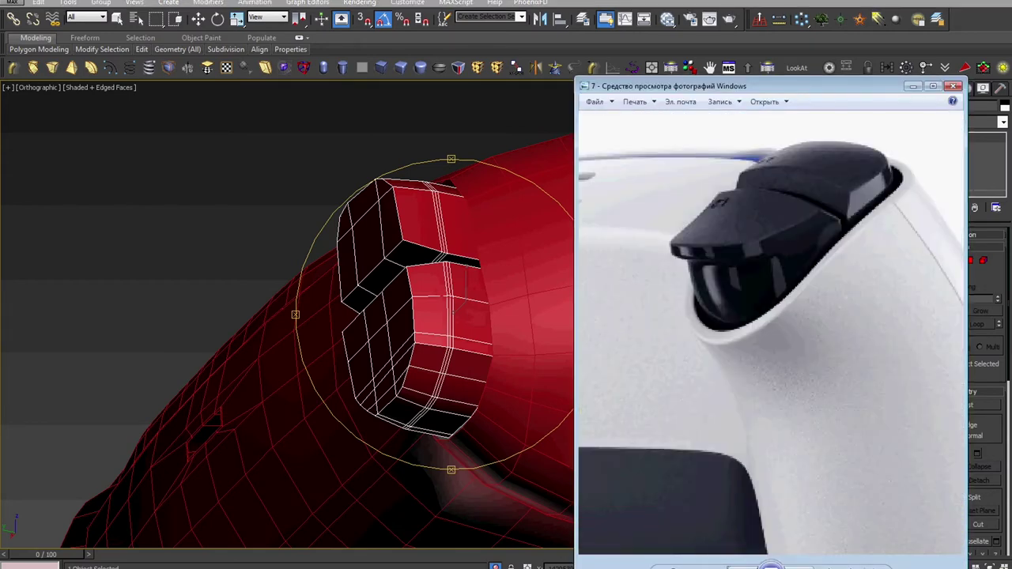
key("alt+Tab")
mouse_move(474, 351)
middle_mouse_down("alt")
mouse_move(457, 407)
mouse_move(511, 343)
mouse_move(511, 388)
mouse_move(513, 379)
middle_mouse_up("alt")
Step: In Polygon mode, select the eight polygons along the grip's bottom rim
key("4")
key("w")
left_click(205, 229)
left_click(237, 268, "ctrl")
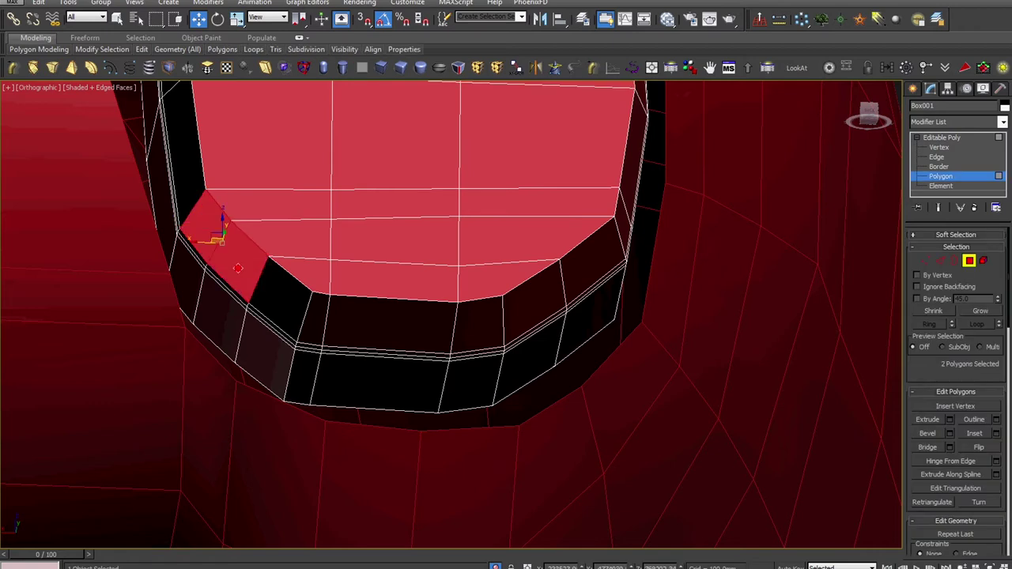
left_click(275, 295, "ctrl")
left_click(318, 321, "ctrl")
left_click(338, 324, "ctrl")
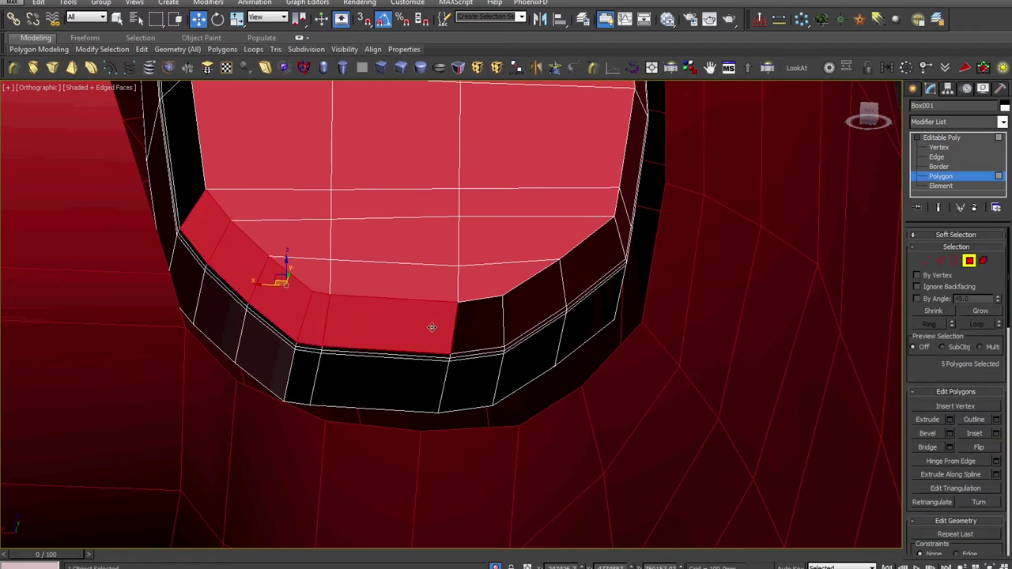
left_click(472, 328, "ctrl")
left_click(528, 302, "ctrl")
left_click(580, 272, "ctrl")
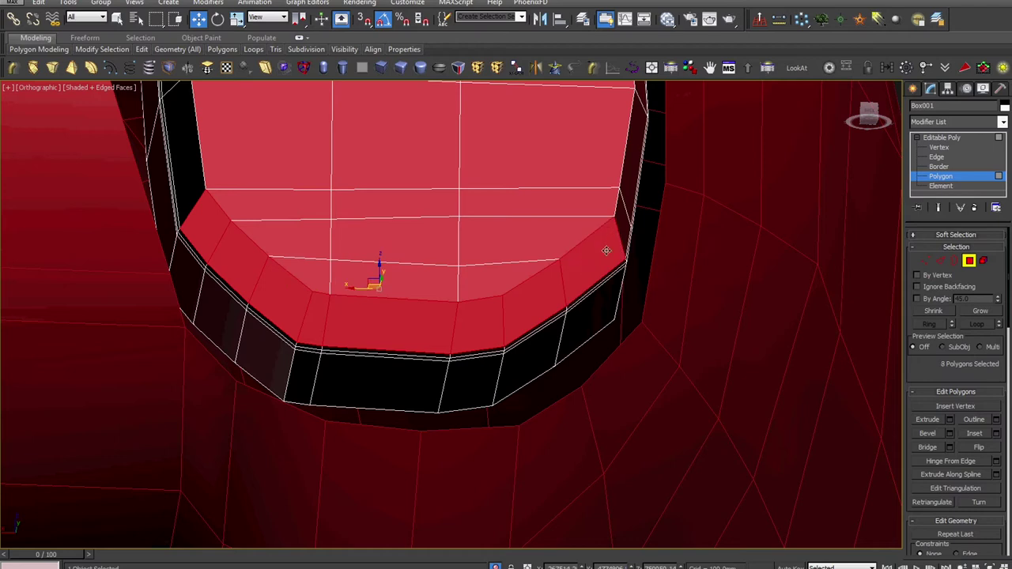
Step: Extrude the eight selected bottom faces downward to lengthen the grip
mouse_move(294, 220)
middle_mouse_down("alt")
mouse_move(309, 271)
mouse_move(355, 285)
mouse_move(323, 278)
mouse_move(397, 279)
middle_mouse_up("alt")
right_click(397, 280)
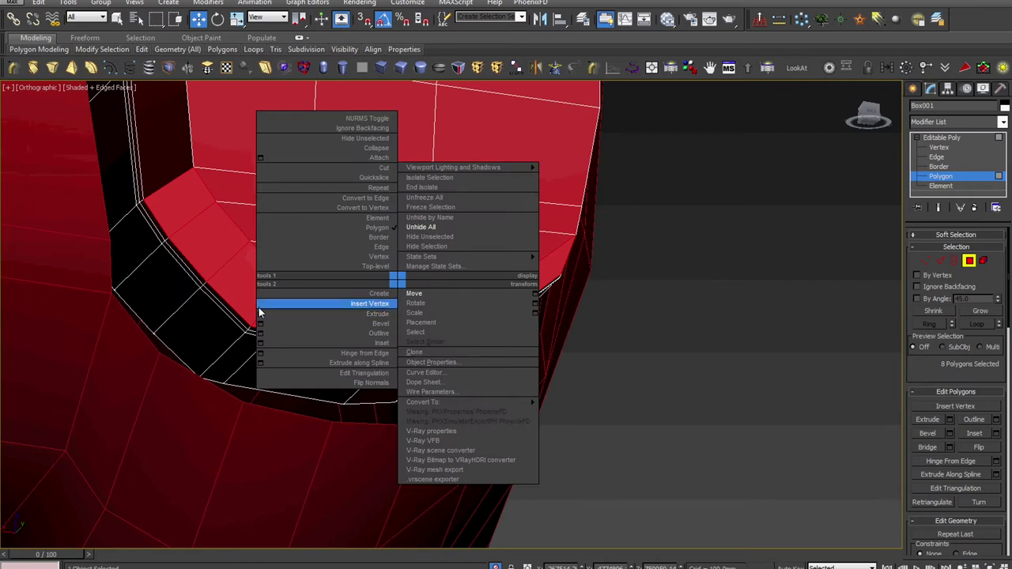
left_click(260, 316)
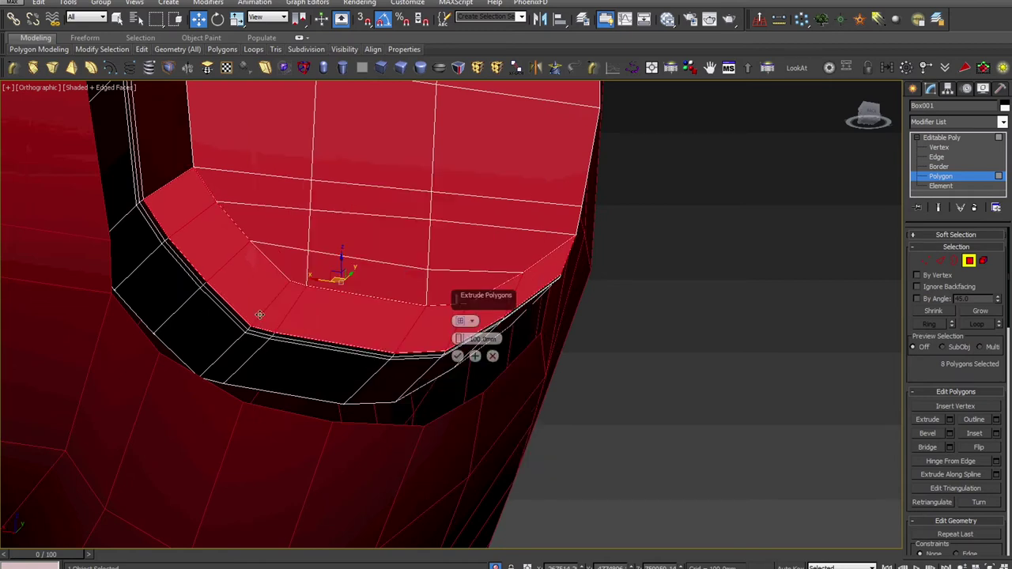
mouse_move(458, 338)
left_mouse_down()
mouse_move(459, 298)
mouse_move(367, 323)
left_mouse_up()
mouse_move(367, 323)
middle_mouse_down("alt")
mouse_move(302, 403)
mouse_move(457, 356)
mouse_move(387, 381)
mouse_move(459, 404)
middle_mouse_up("alt")
left_click(457, 356)
key("l")
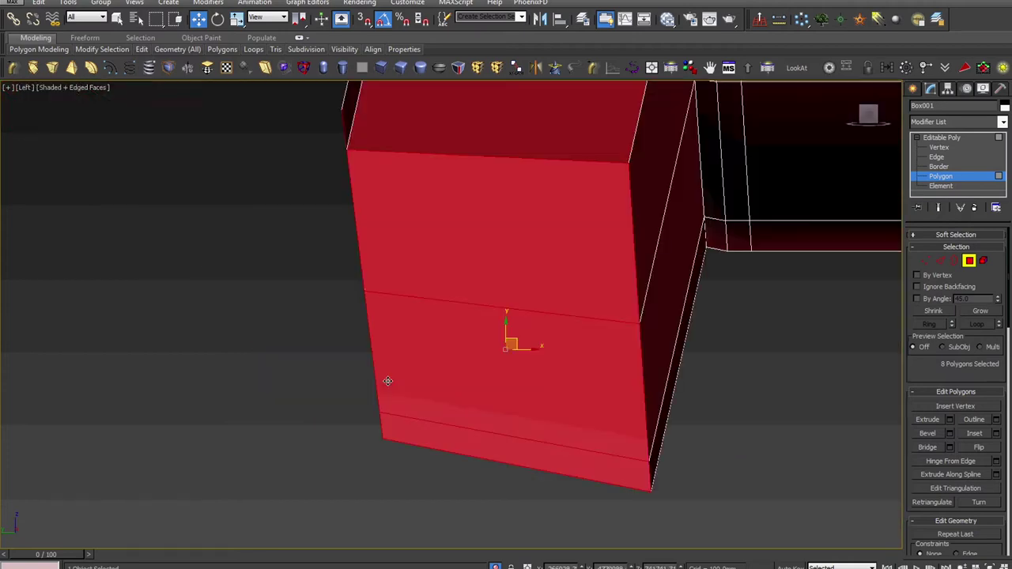
Step: Shift the extruded grip end right, then down along Y in Parent coordinates
left_click_drag(474, 394, 487, 398)
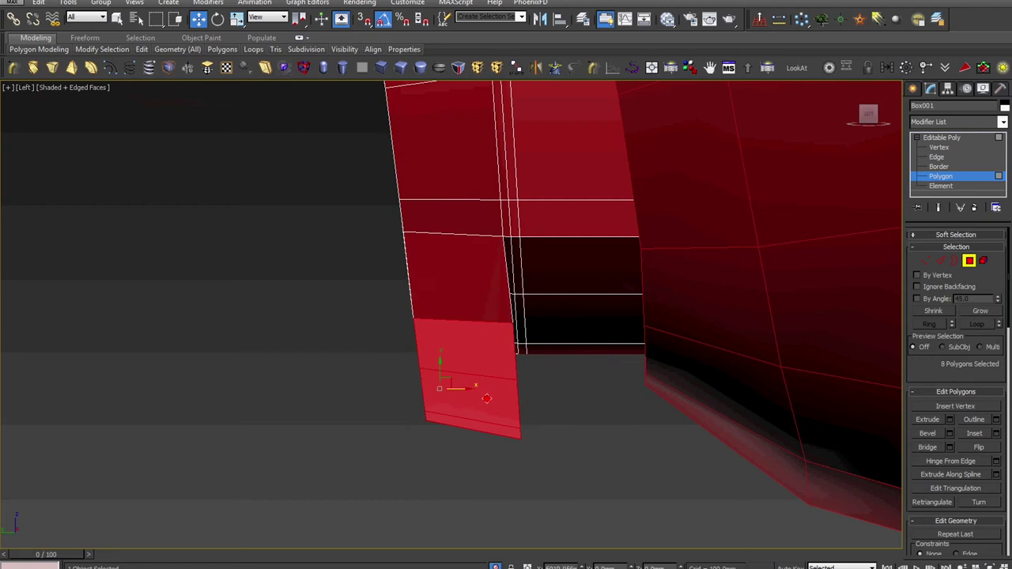
right_click(486, 395)
left_click(499, 382)
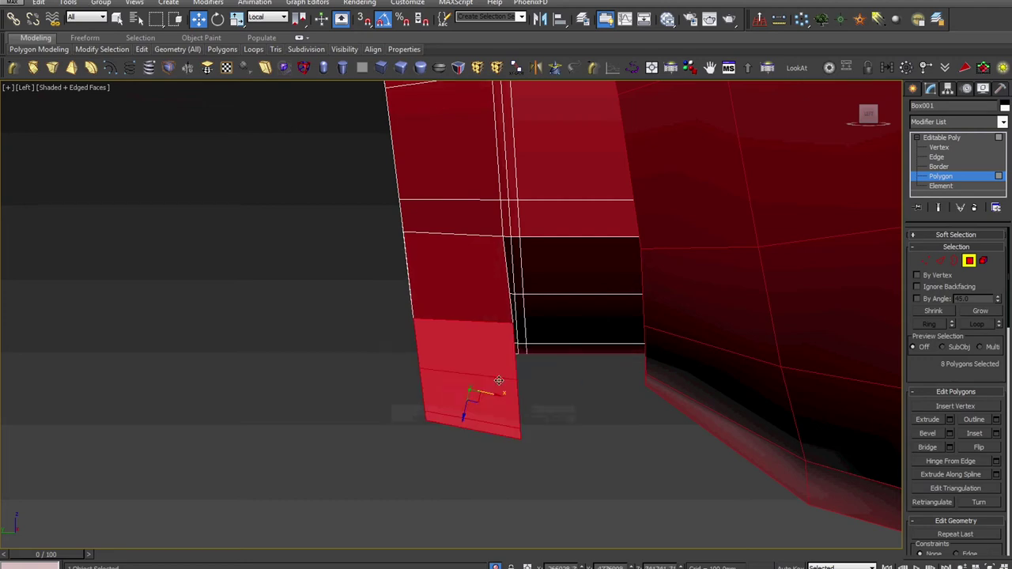
right_click(491, 400)
left_click(507, 376)
left_click_drag(468, 370, 472, 425)
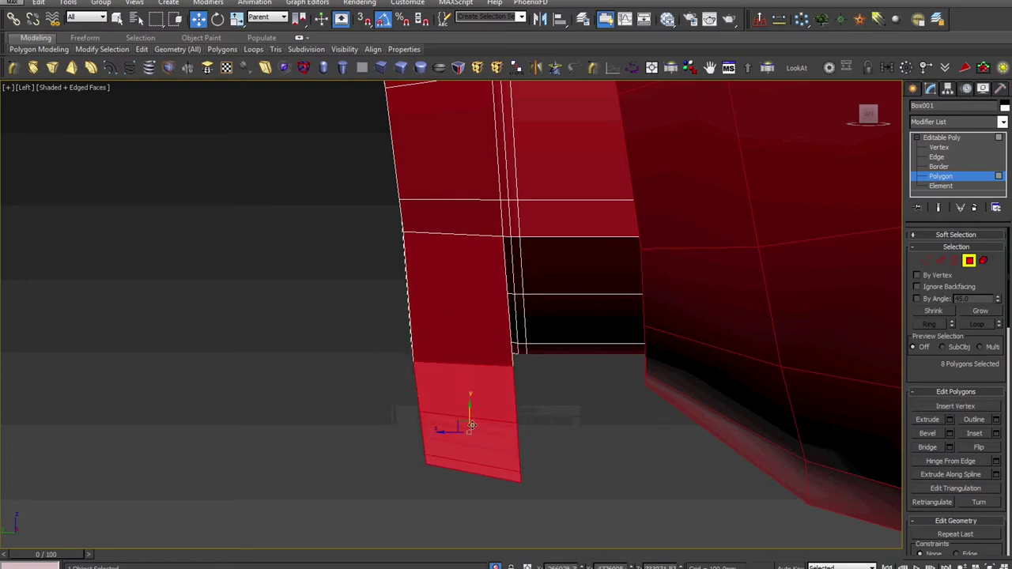
left_click_drag(445, 432, 451, 433)
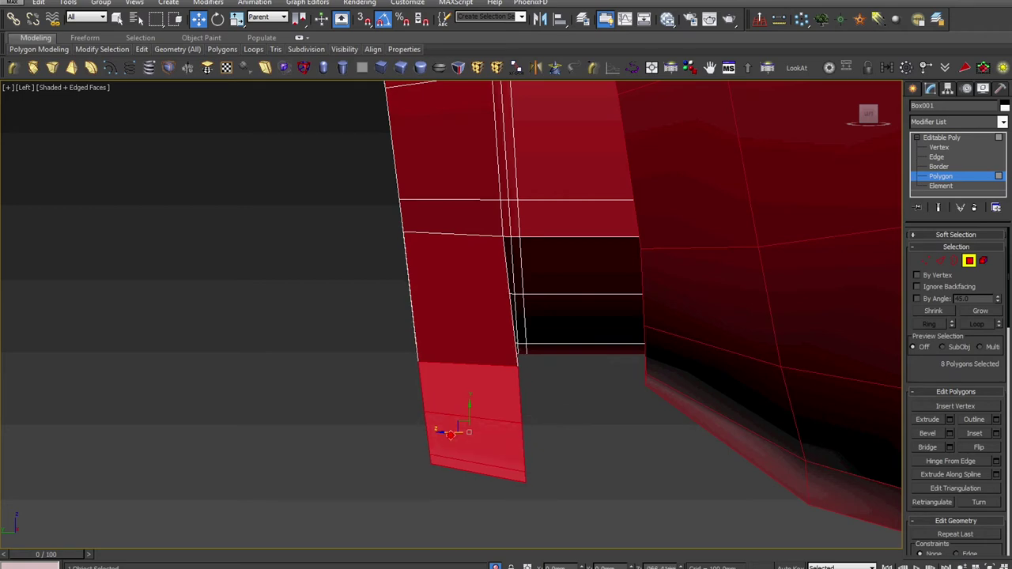
Step: Inspect the lengthened grip end from several angles and exit Polygon level
middle_click_drag(452, 430, 502, 434, "alt")
scroll(514, 432, "up", 2)
scroll(530, 429, "up", 2)
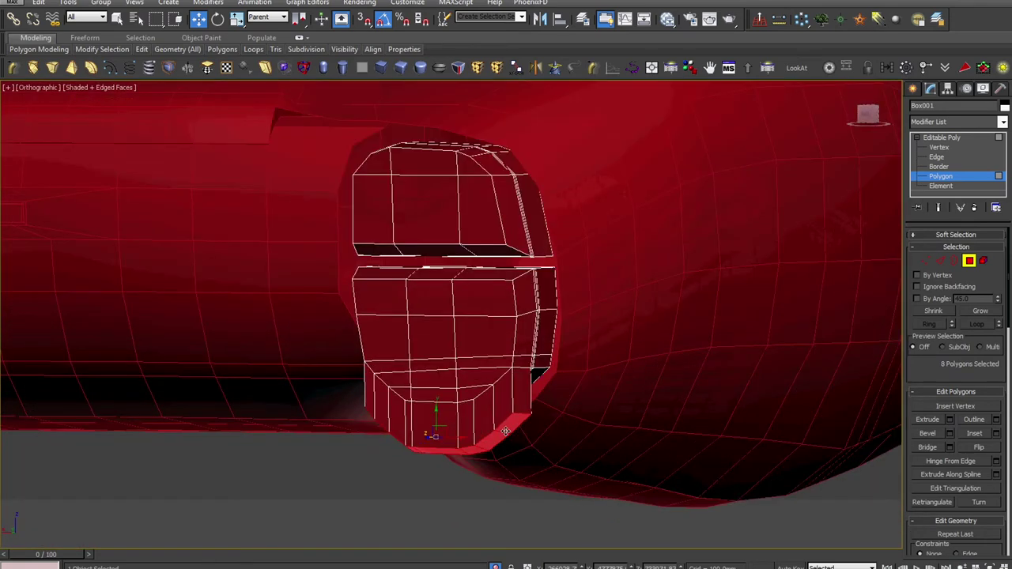
scroll(506, 429, "up", 2)
scroll(554, 428, "up", 2)
mouse_move(572, 427)
middle_mouse_down("alt")
mouse_move(490, 427)
mouse_move(486, 435)
mouse_move(526, 431)
middle_mouse_up("alt")
scroll(488, 439, "down", 2)
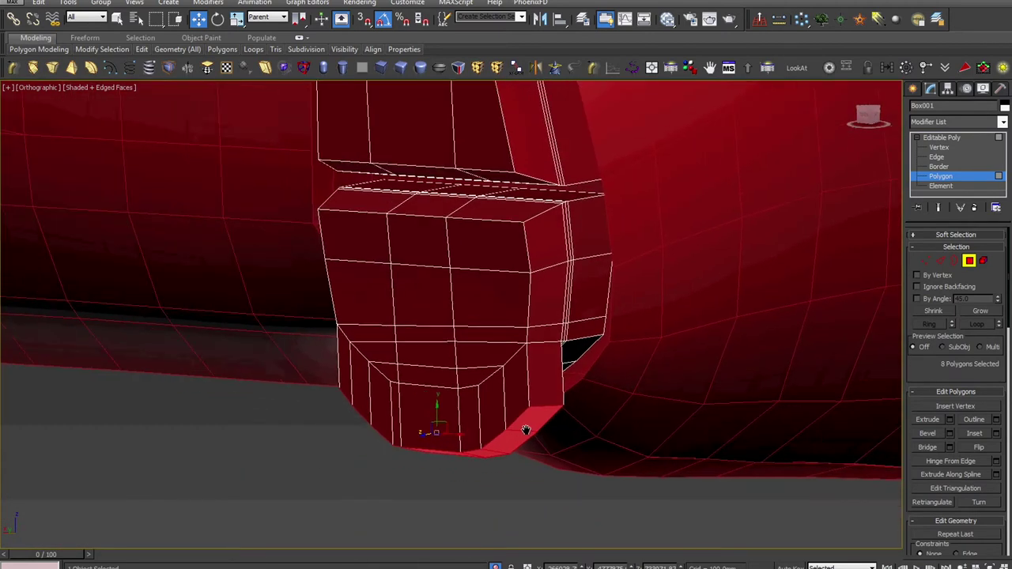
left_click(955, 137)
mouse_move(554, 323)
middle_mouse_down("alt")
mouse_move(480, 324)
mouse_move(594, 309)
middle_mouse_up("alt")
Step: In the framed Left view, box-select the 45 grip-block vertices at Vertex level
key("l")
key("z")
scroll(500, 261, "up", 3)
key("1")
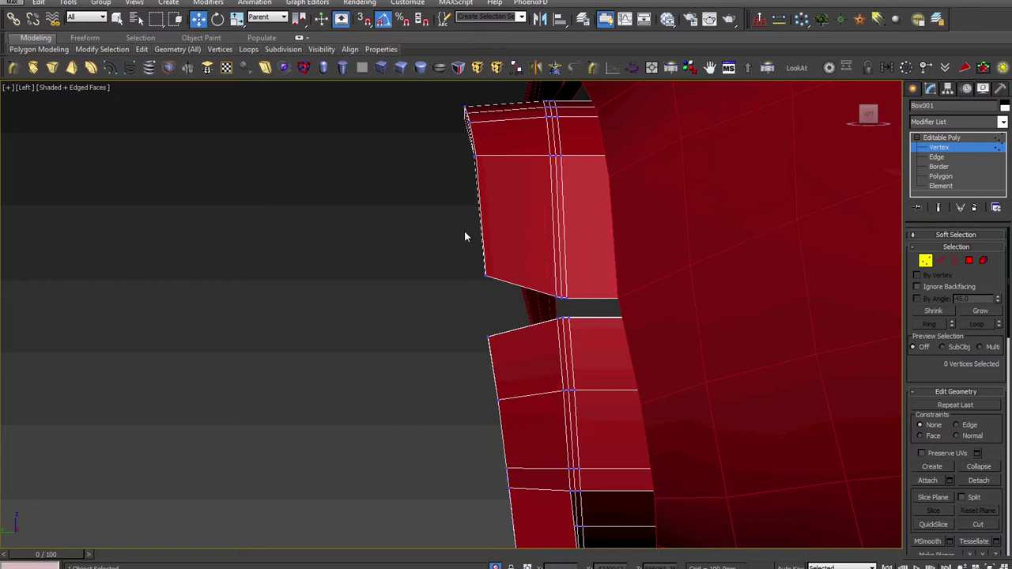
left_click_drag(448, 93, 510, 298)
middle_click_drag(495, 350, 472, 253)
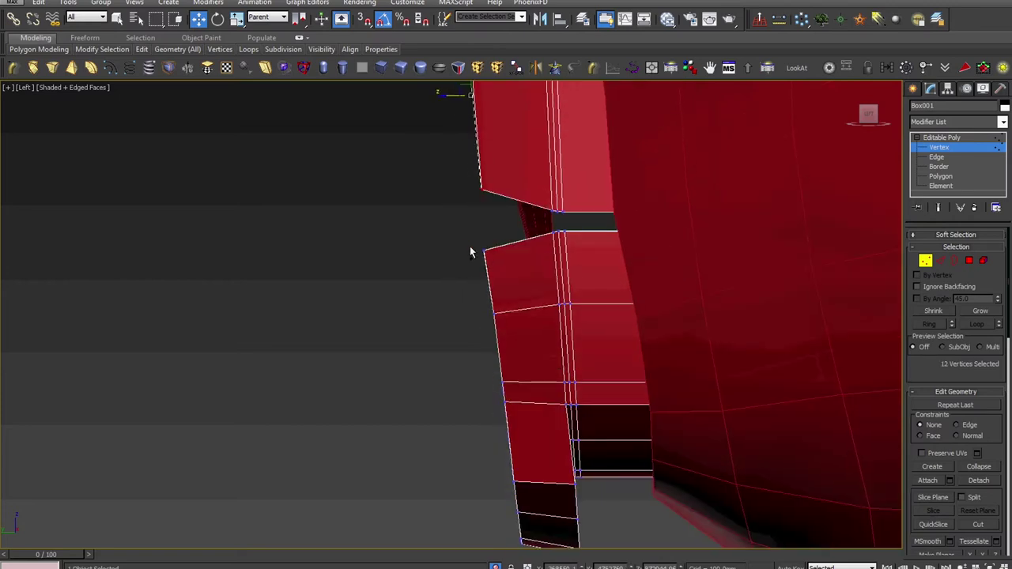
middle_click_drag(519, 408, 496, 294)
left_click_drag(489, 457, 498, 299, "ctrl")
scroll(463, 289, "down", 3)
scroll(468, 335, "down", 3)
Step: Scale the selected vertices flat into one vertical line and move them slightly left
right_click(501, 372)
left_click(524, 334)
right_click(524, 334)
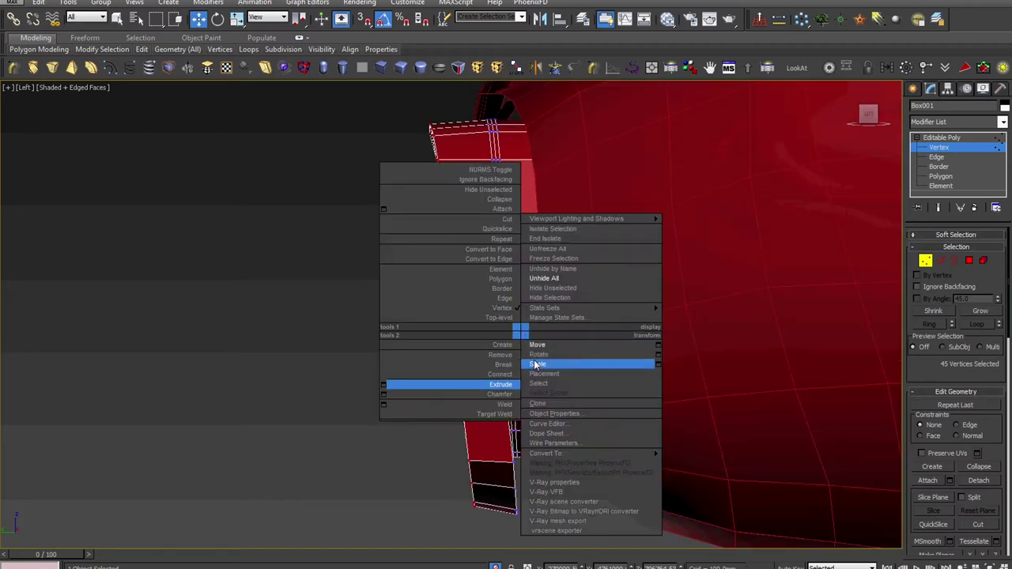
left_click(540, 362)
left_click_drag(489, 348, 201, 386)
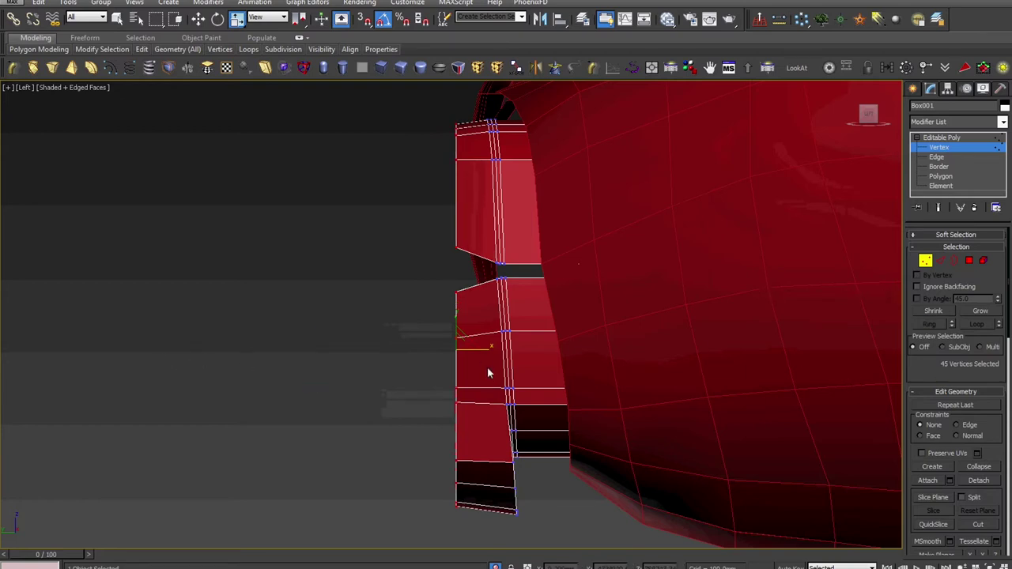
right_click(479, 340)
left_click(553, 352)
left_click_drag(481, 356, 451, 351)
right_click(449, 351)
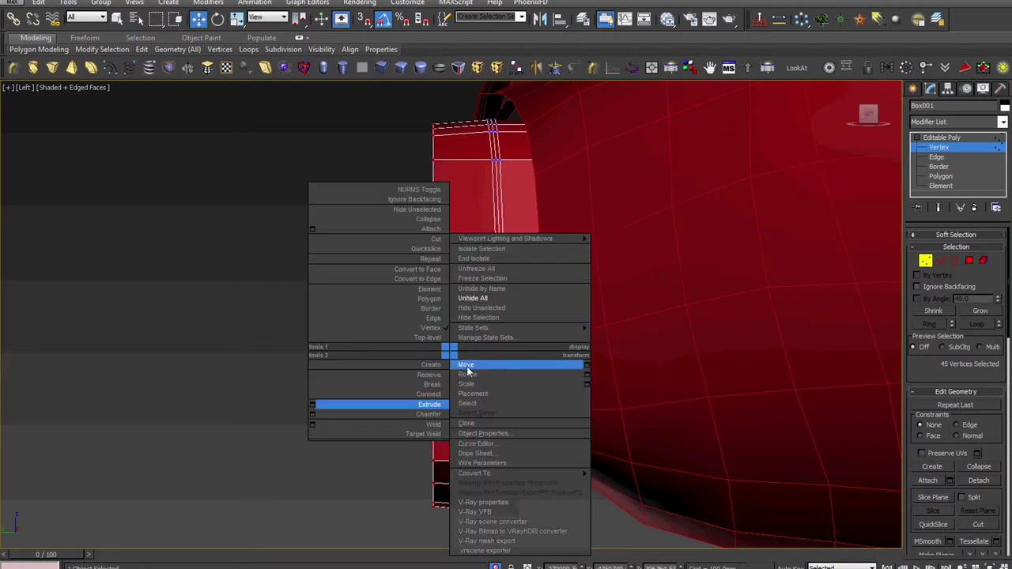
left_click(467, 366)
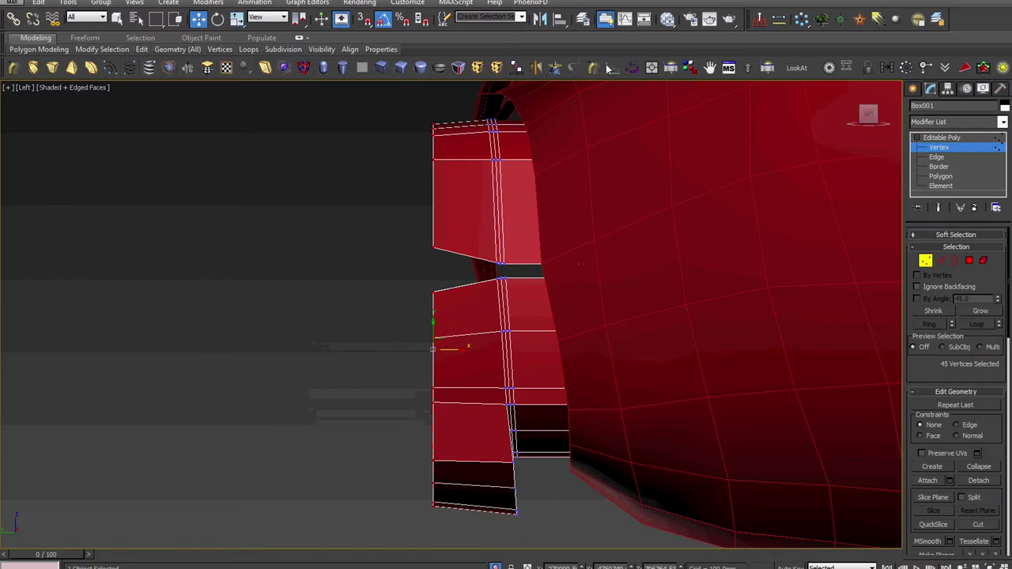
Step: Add an FFD 2x2x2 and slide its bottom-left control point right to slant the end
left_click(490, 69)
mouse_move(405, 540)
left_mouse_down()
mouse_move(487, 517)
mouse_move(473, 522)
left_mouse_up()
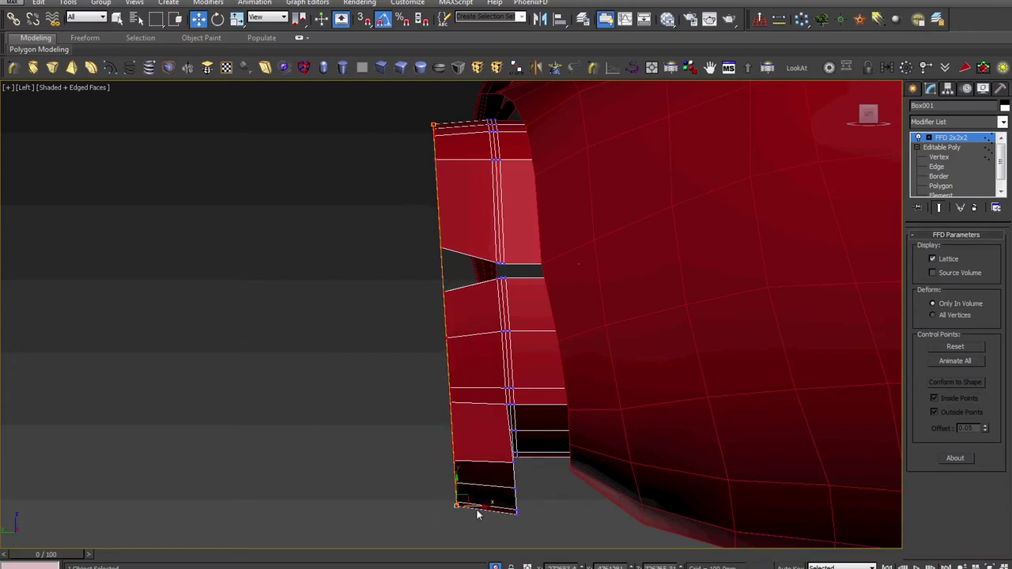
right_click(504, 196)
Step: Collapse the FFD into an Editable Poly and compare the grip end with the controller reference photo
mouse_move(604, 325)
left_click(687, 330)
mouse_move(675, 334)
middle_mouse_down("alt")
mouse_move(567, 350)
mouse_move(658, 366)
middle_mouse_up("alt")
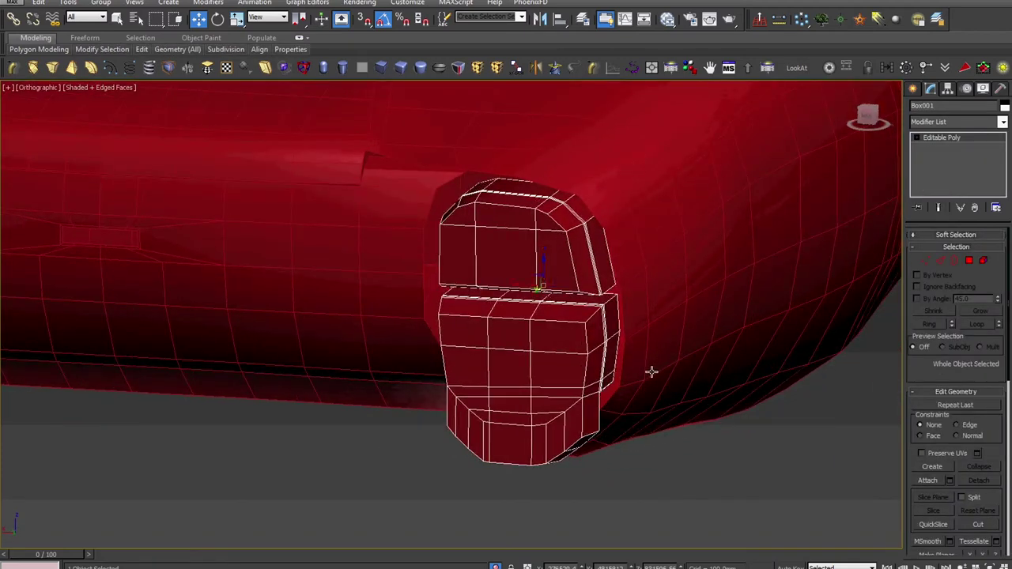
scroll(652, 371, "up", 3)
key("alt+Tab")
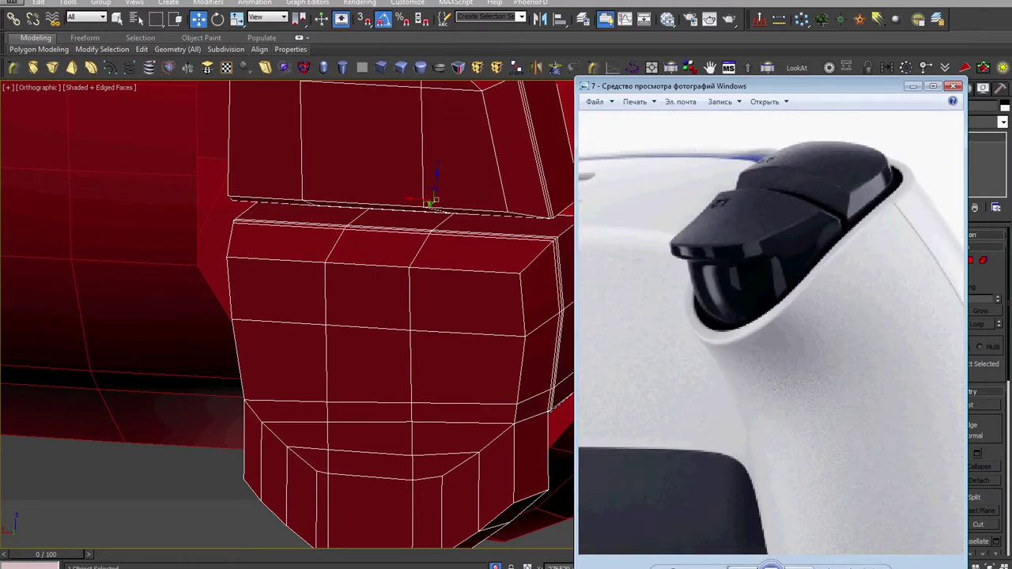
key("alt+Tab")
scroll(514, 379, "down", 2)
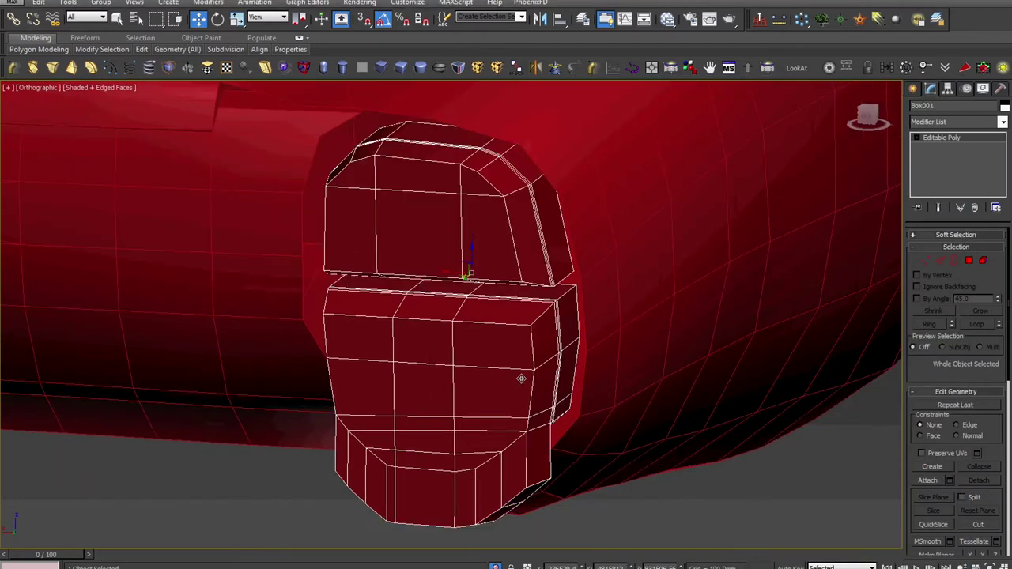
Step: In Top view, box-select the vertices along the grip end's rim
key("t")
scroll(521, 378, "down", 3)
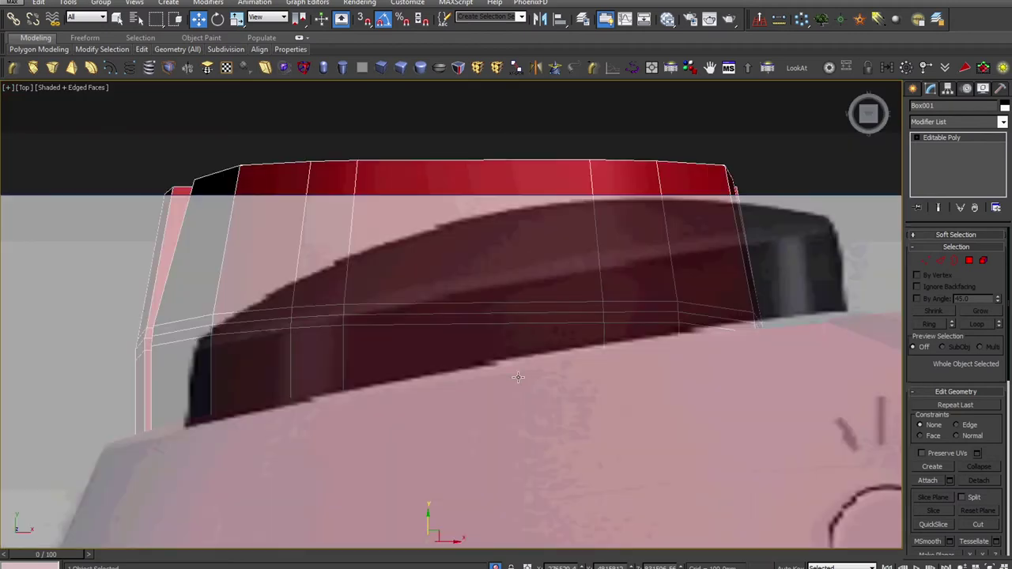
scroll(521, 378, "down", 2)
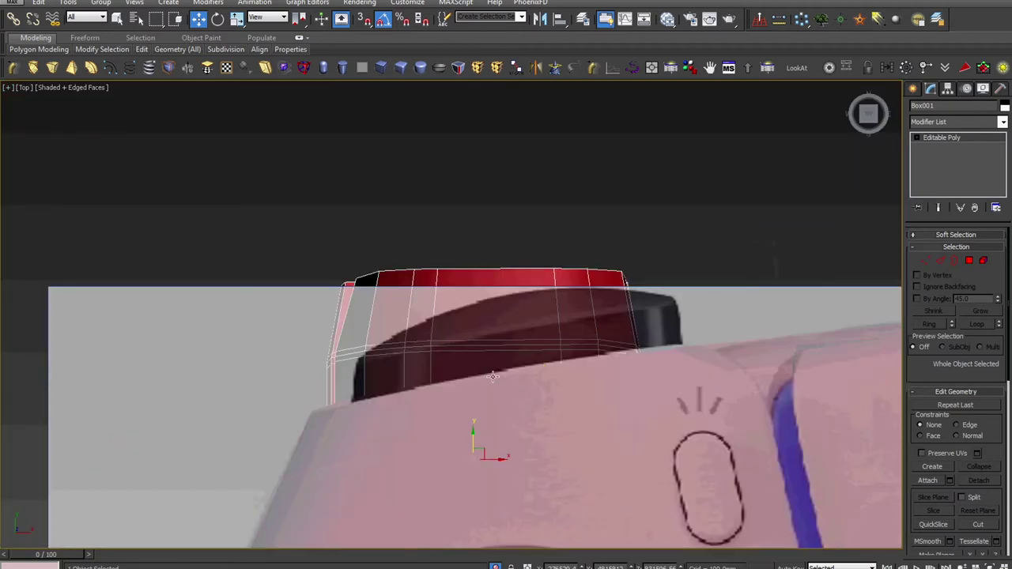
key("1")
left_click_drag(707, 245, 268, 367)
scroll(268, 337, "down", 2)
mouse_move(268, 337)
middle_mouse_down("alt")
mouse_move(522, 278)
mouse_move(517, 261)
middle_mouse_up("alt")
scroll(434, 306, "up", 3)
scroll(453, 312, "up", 2)
middle_click_drag(453, 312, 556, 313)
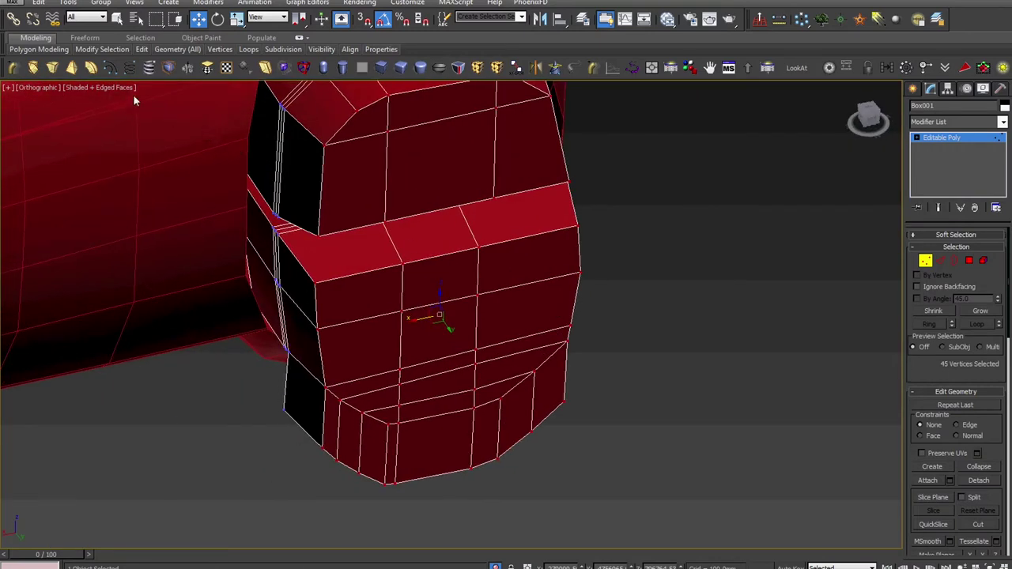
Step: Add a Bend modifier to the rim vertices with an angle of about 28.5
left_click(91, 68)
middle_click_drag(410, 288, 430, 320)
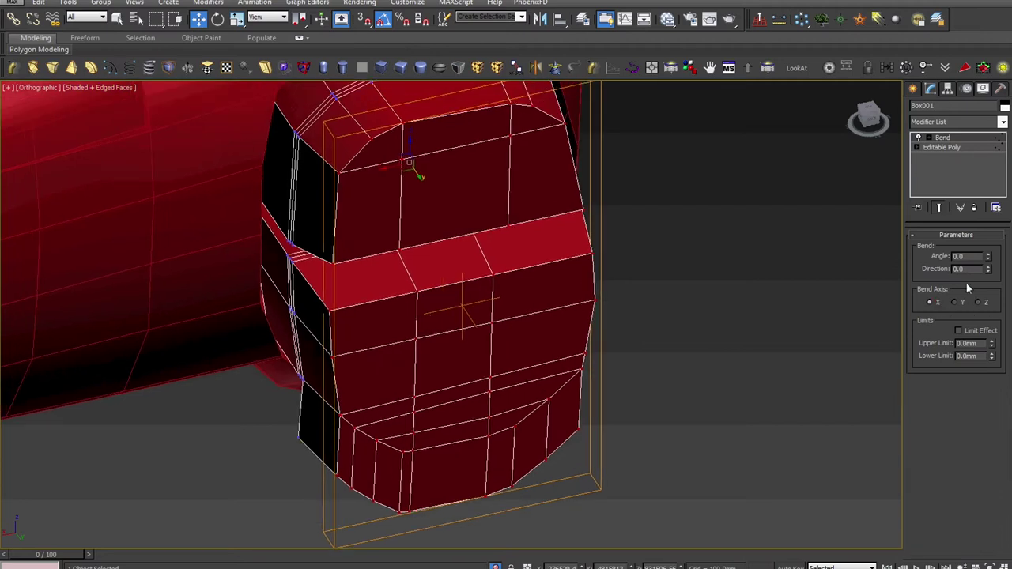
left_click_drag(988, 259, 983, 207)
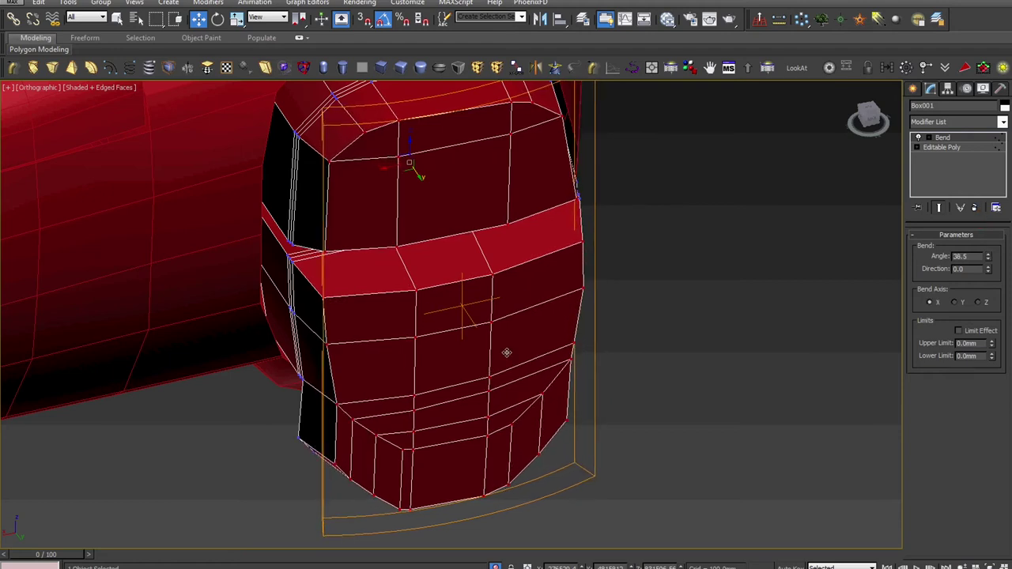
scroll(506, 354, "down", 3)
mouse_move(555, 388)
middle_mouse_down("alt")
mouse_move(470, 387)
mouse_move(527, 440)
middle_mouse_up("alt")
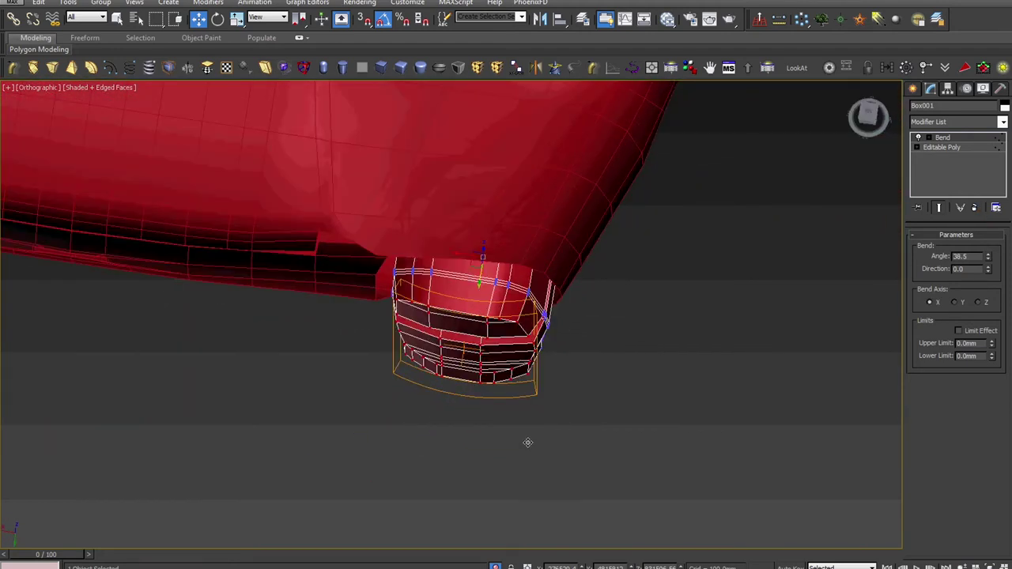
scroll(469, 379, "up", 3)
scroll(470, 380, "up", 2)
scroll(478, 388, "up", 1)
scroll(488, 361, "up", 2)
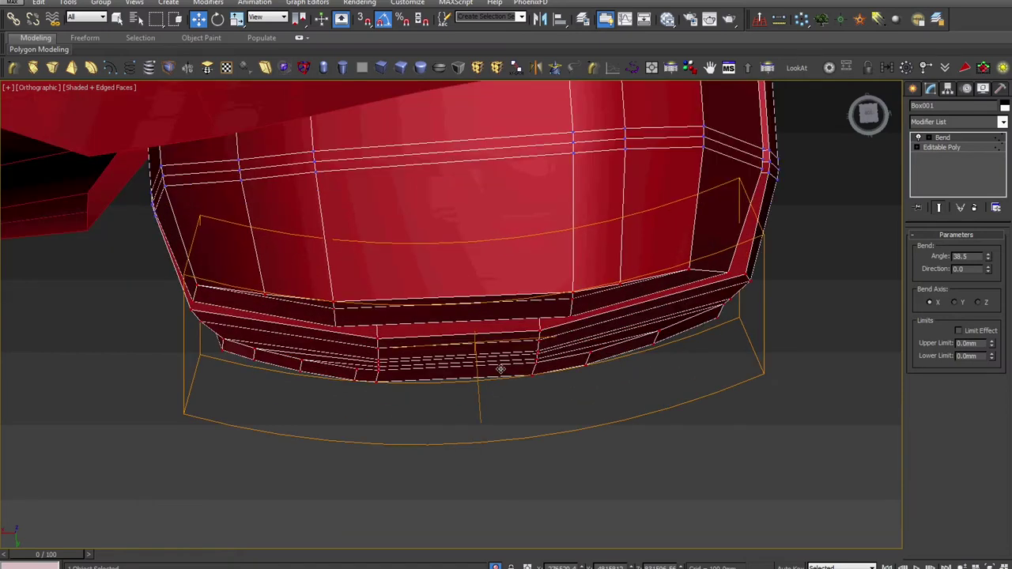
Step: At Edge level, select two bottom edges and Connect them to add a middle edge
left_click(918, 148)
left_click(936, 166)
left_click(529, 308)
left_click(617, 301, "ctrl")
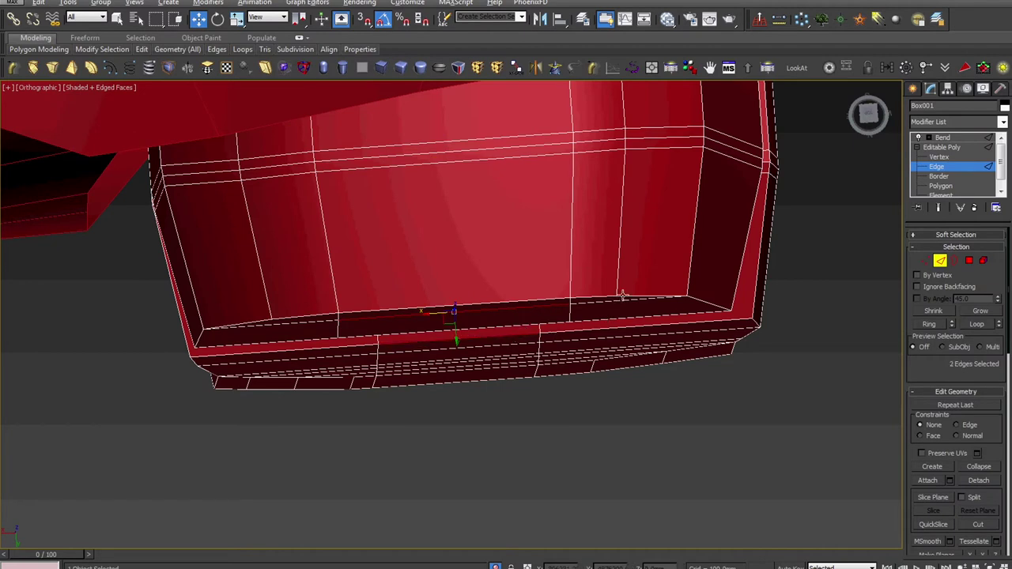
right_click(620, 294)
left_click(483, 331)
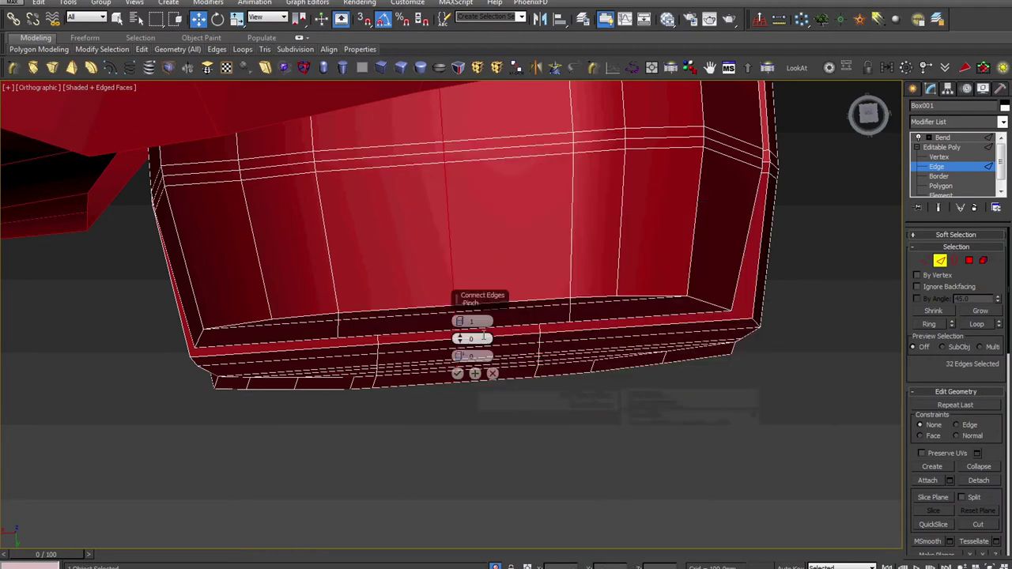
left_click(457, 374)
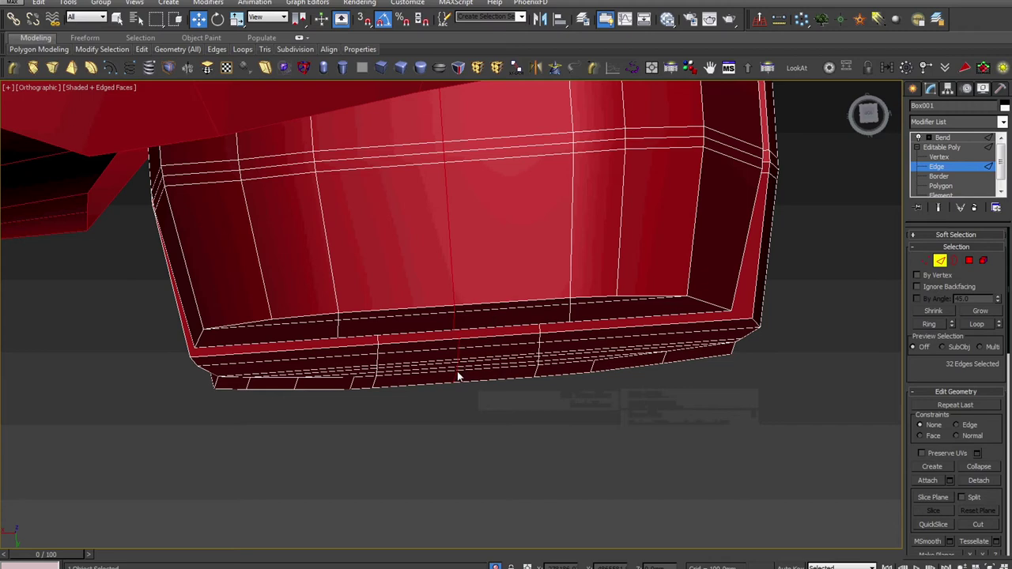
Step: Raise the Bend angle further to about 54.5° on the X axis
left_click(947, 158)
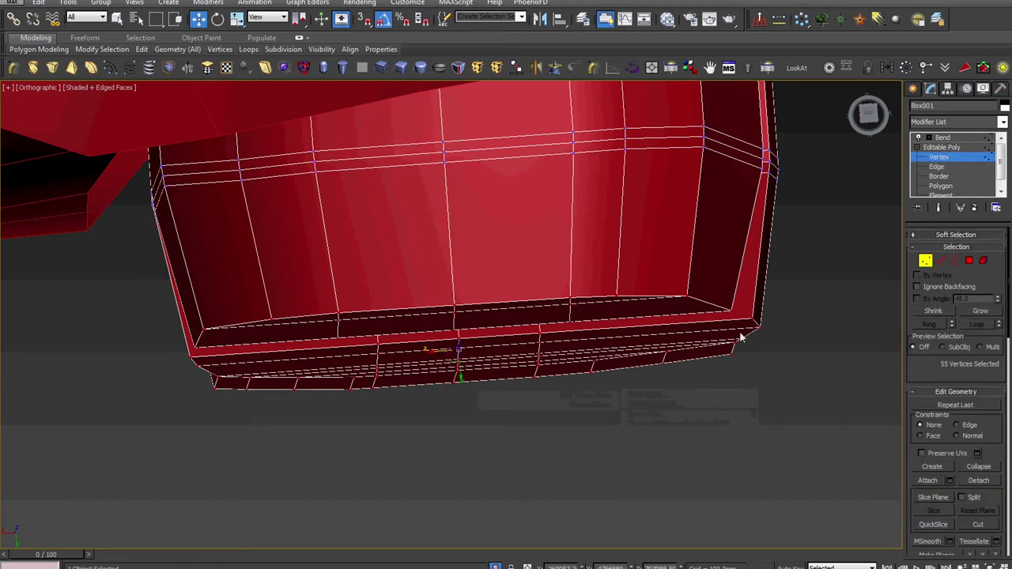
left_click(943, 137)
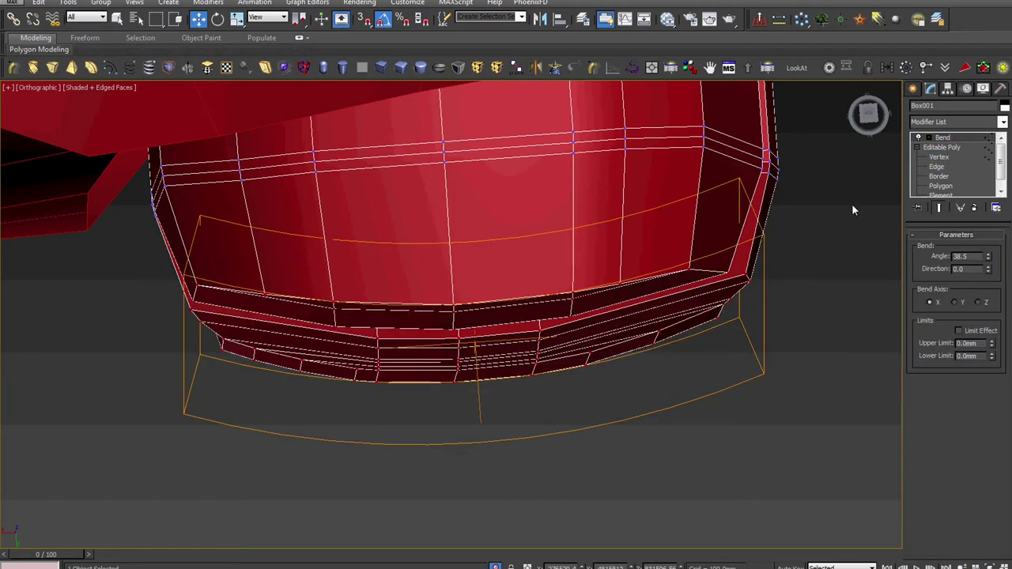
middle_click_drag(852, 203, 789, 268, "alt")
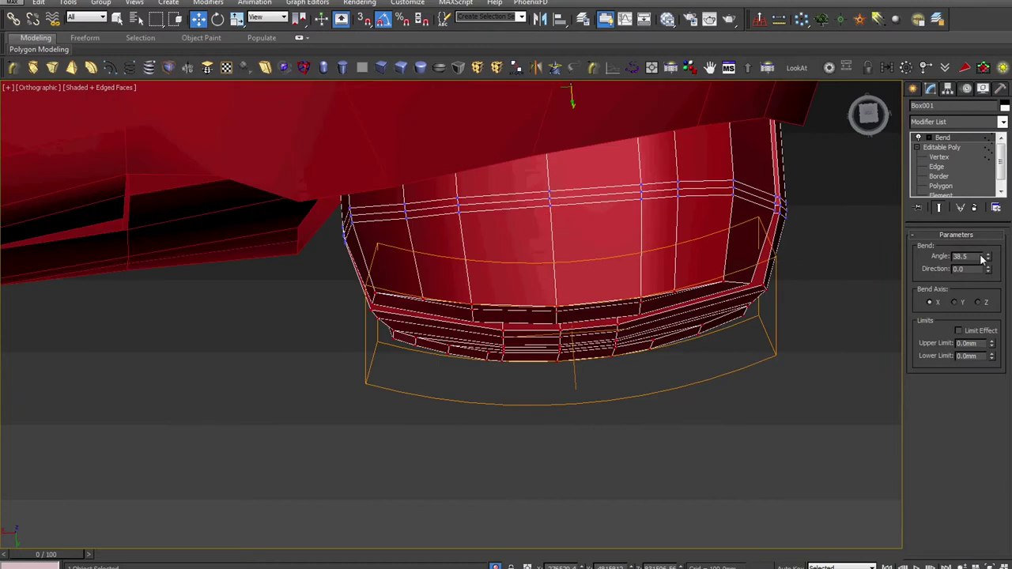
left_click_drag(986, 257, 987, 233)
Step: Collapse the Bend into the Editable Poly and scale the grip end's lower-band vertices
right_click(784, 251)
mouse_move(806, 369)
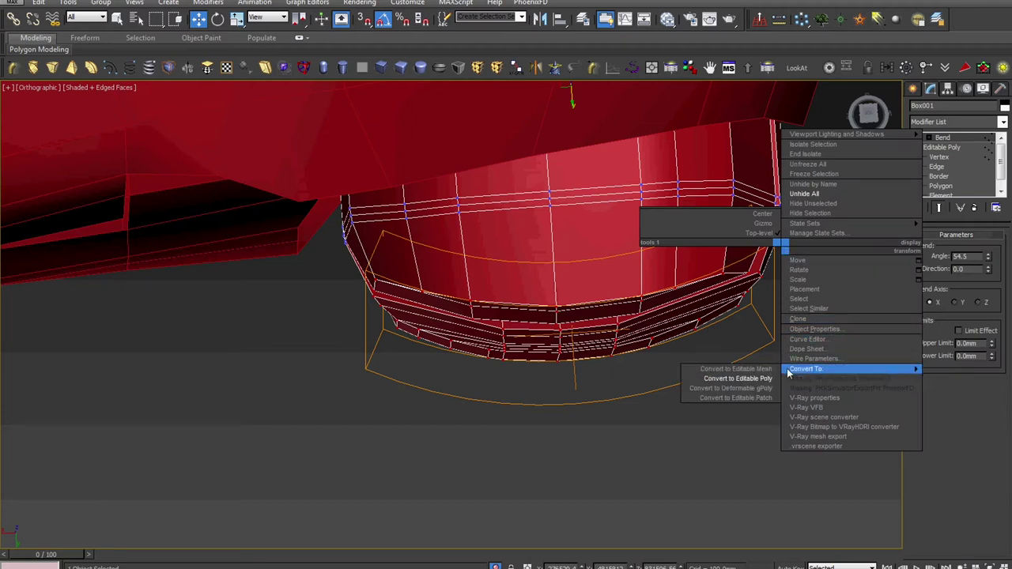
left_click(737, 379)
right_click(711, 361)
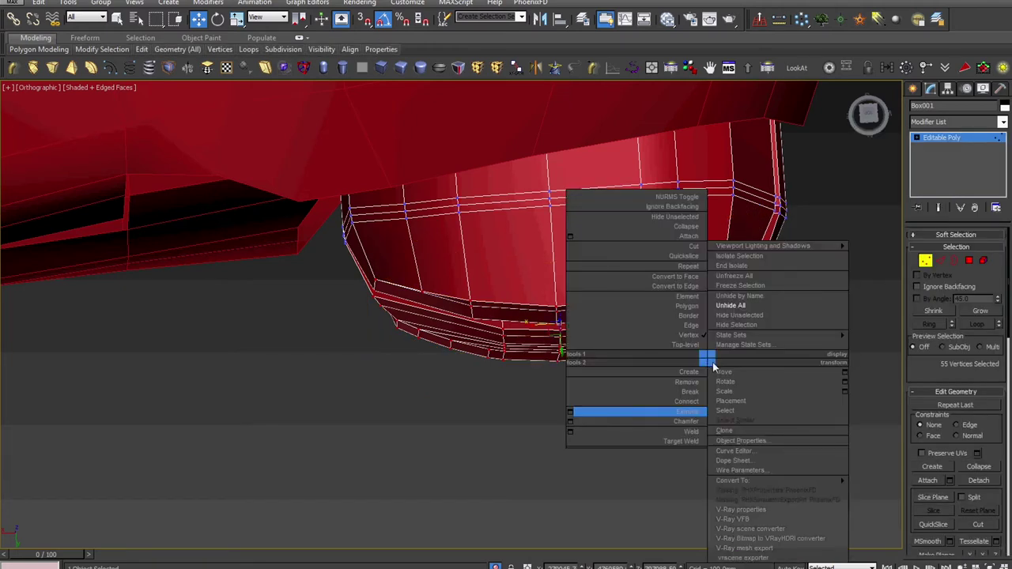
left_click(735, 390)
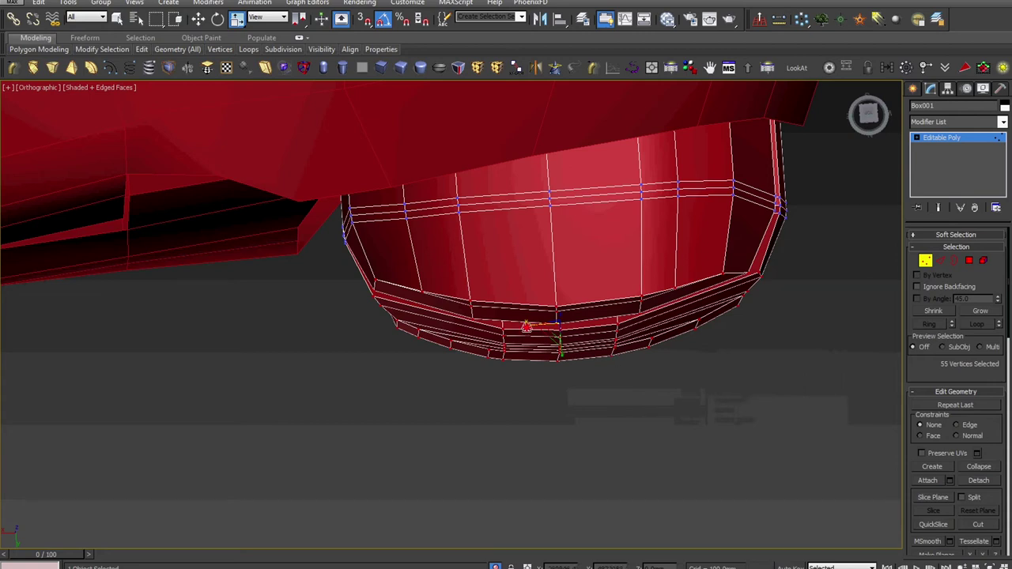
left_click_drag(526, 326, 522, 327)
right_click(522, 326)
left_click(546, 338)
middle_click_drag(546, 338, 630, 340, "alt")
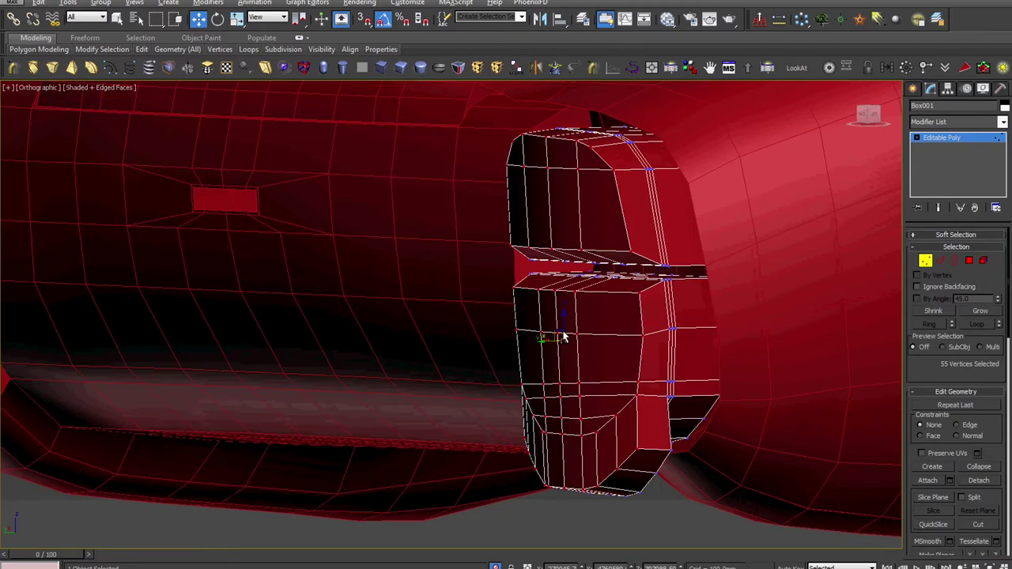
Step: Switch to Back view and select the vertices along the upper panel's top edge
left_click(914, 138)
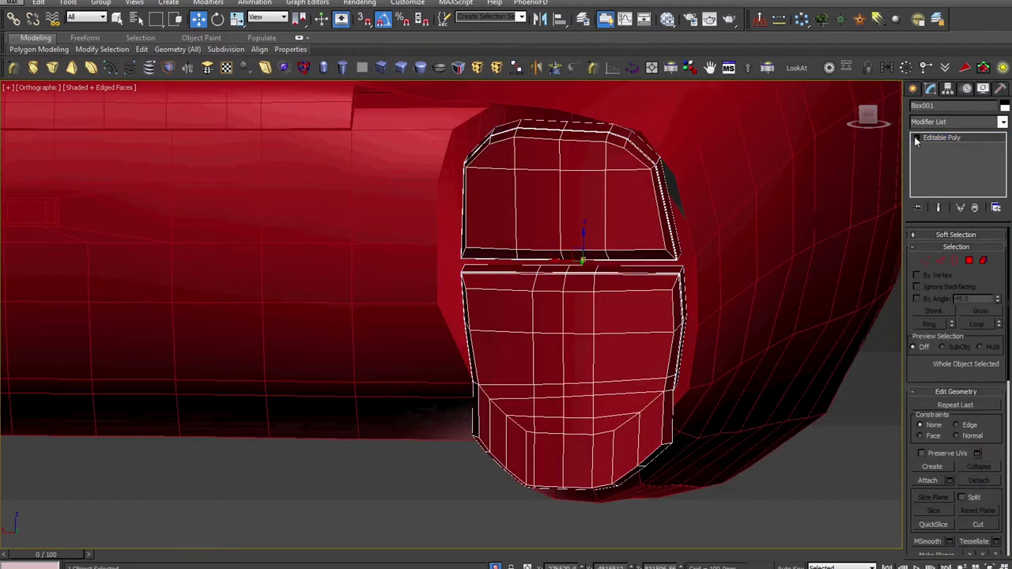
scroll(716, 298, "down", 2)
scroll(716, 298, "down", 3)
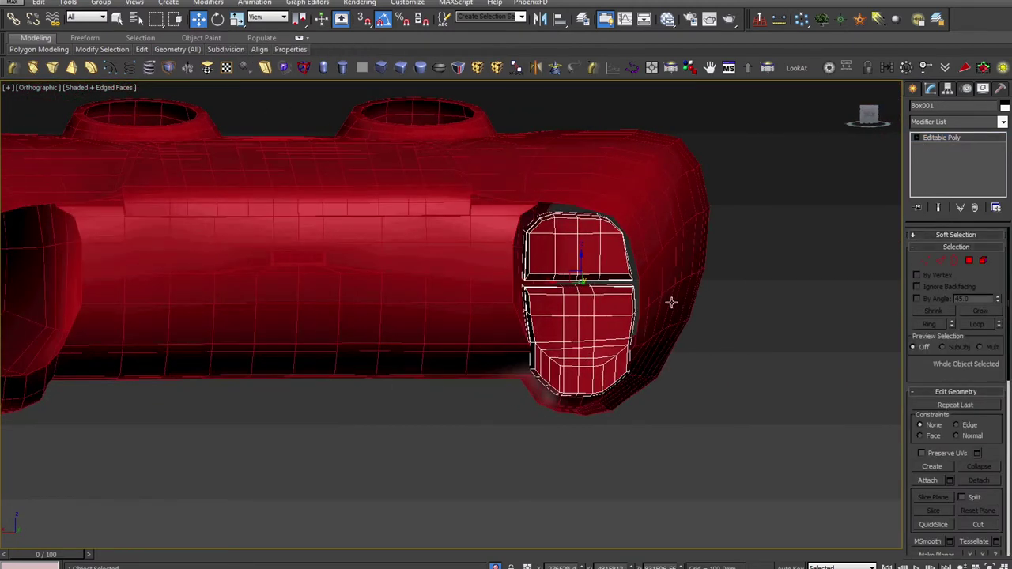
key("v")
left_click(679, 321)
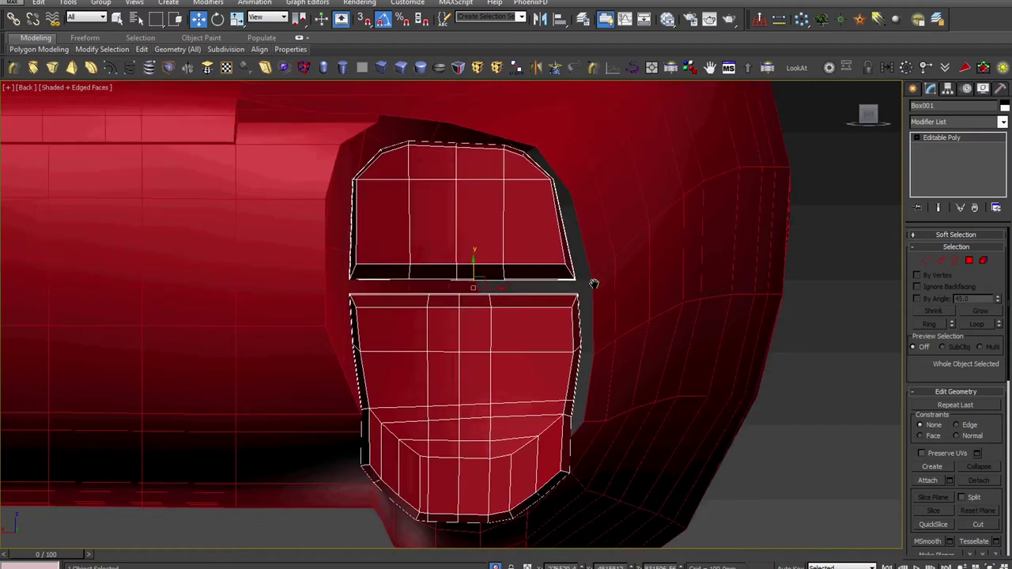
scroll(555, 256, "up", 5)
scroll(555, 256, "up", 2)
key("1")
mouse_move(556, 270)
left_mouse_down()
mouse_move(614, 193)
mouse_move(580, 207)
left_mouse_up()
Step: Ring-select an upper panel edge and Connect with 1 segment to add a horizontal loop
scroll(579, 210, "down", 3)
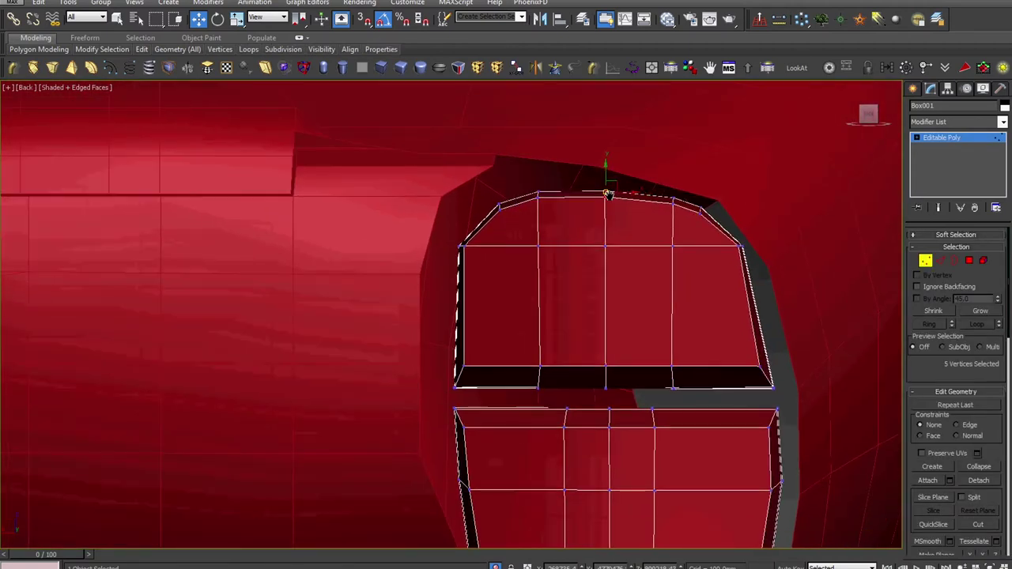
mouse_move(621, 223)
middle_mouse_down()
mouse_move(640, 277)
mouse_move(614, 285)
mouse_move(596, 306)
middle_mouse_up()
key("2")
left_click(601, 289)
scroll(632, 303, "down", 2)
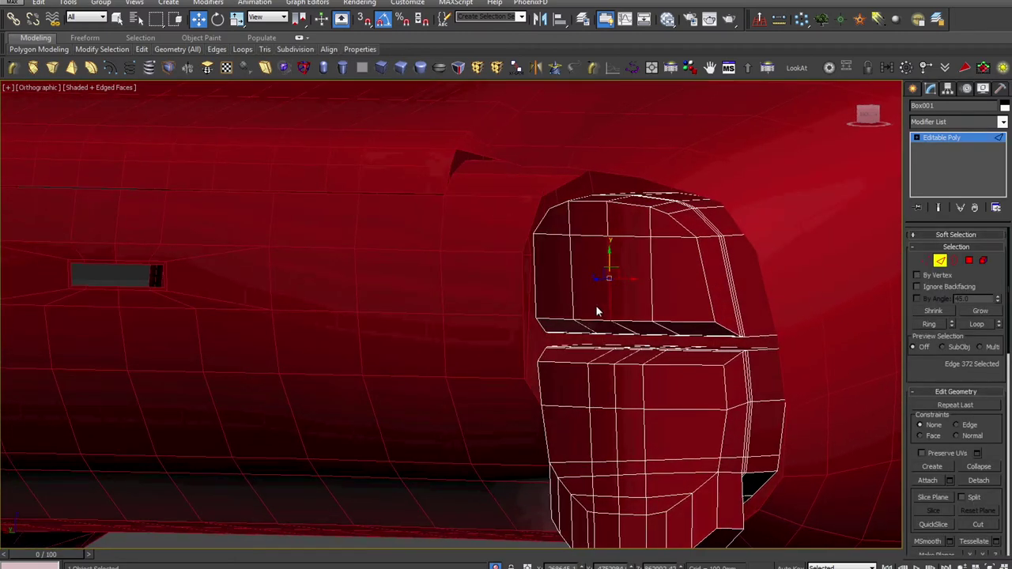
scroll(699, 294, "up", 3)
key("alt+r")
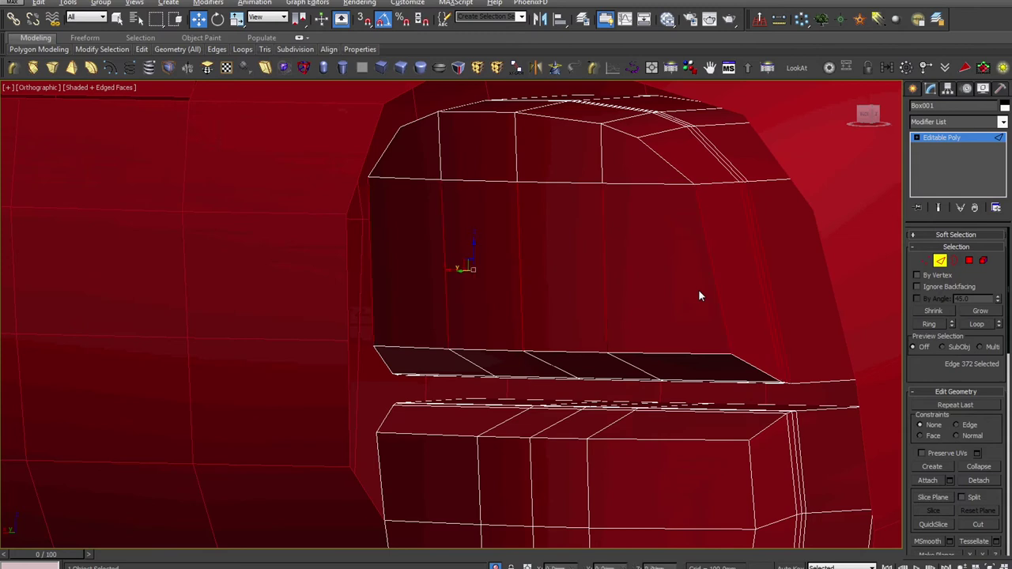
right_click(699, 296)
left_click(556, 336)
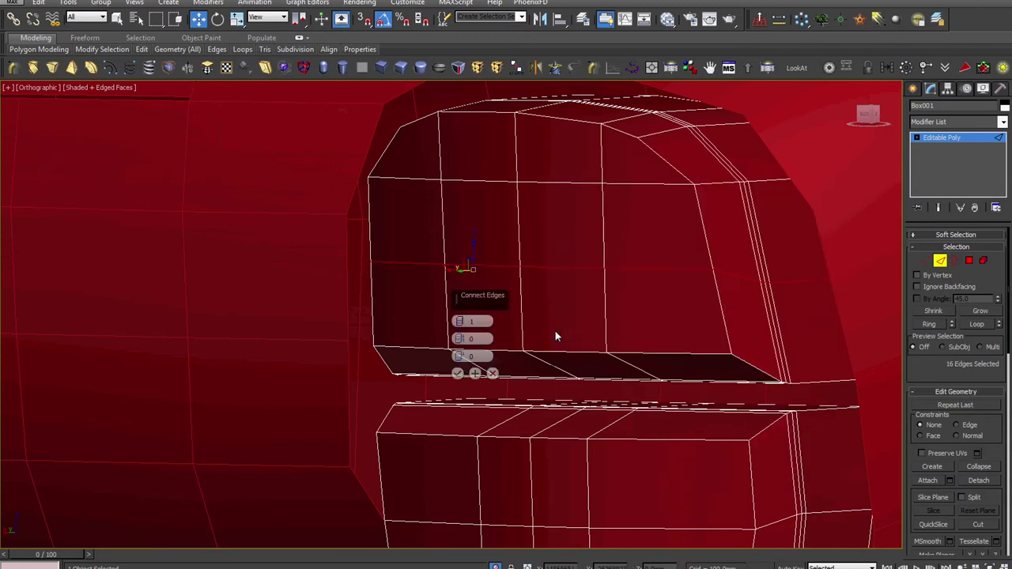
left_click(458, 372)
scroll(475, 378, "down", 5)
mouse_move(489, 380)
middle_mouse_down("alt")
mouse_move(493, 332)
mouse_move(510, 339)
mouse_move(522, 400)
mouse_move(529, 383)
middle_mouse_up("alt")
scroll(533, 408, "up", 4)
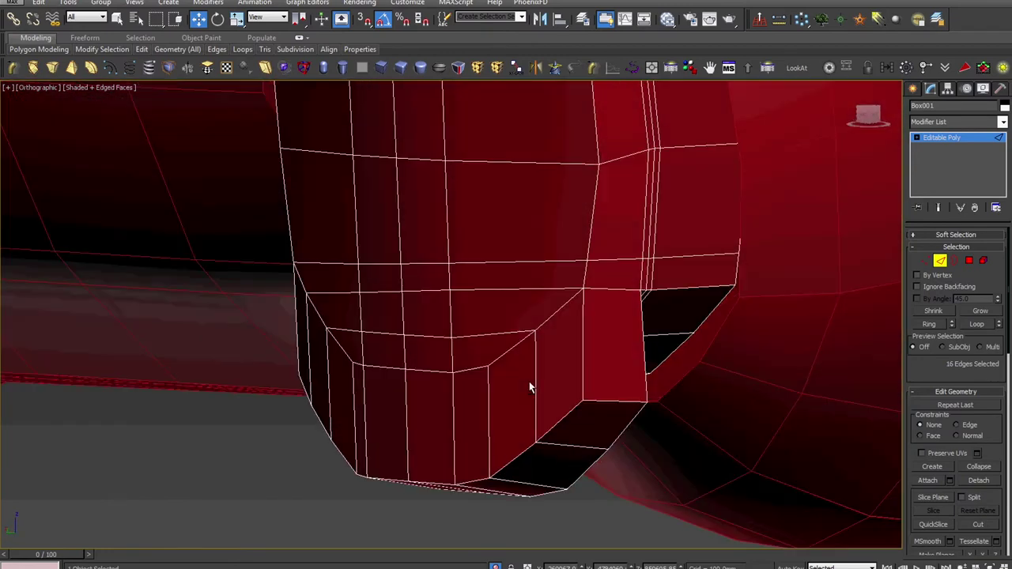
key("alt+Tab")
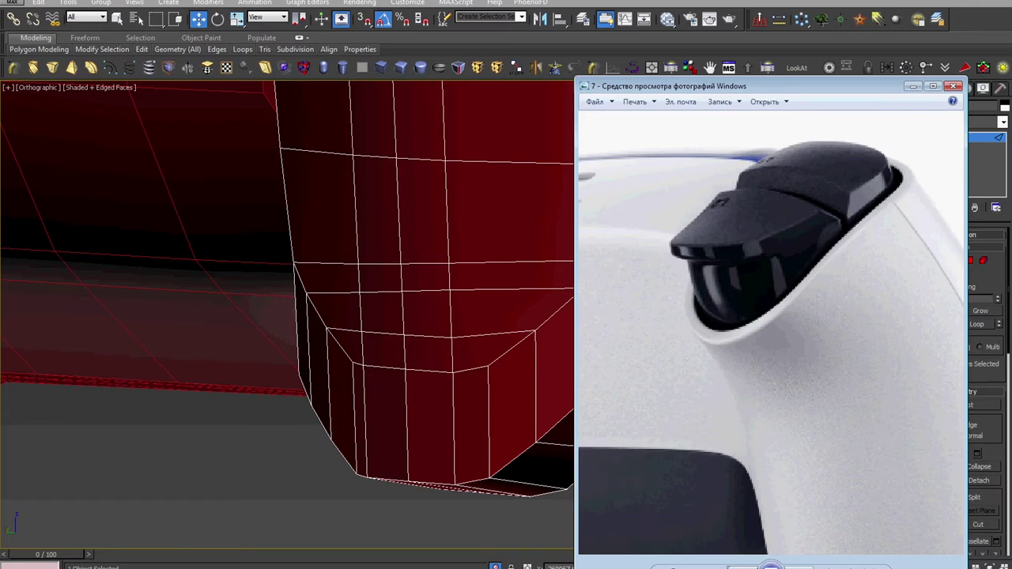
key("alt+Tab")
mouse_move(522, 411)
middle_mouse_down("alt")
mouse_move(514, 477)
mouse_move(554, 409)
mouse_move(511, 413)
mouse_move(624, 420)
mouse_move(608, 423)
mouse_move(622, 372)
middle_mouse_up("alt")
Step: In Back view and Vertex mode, select the vertices along the grip panels' right side
key("v")
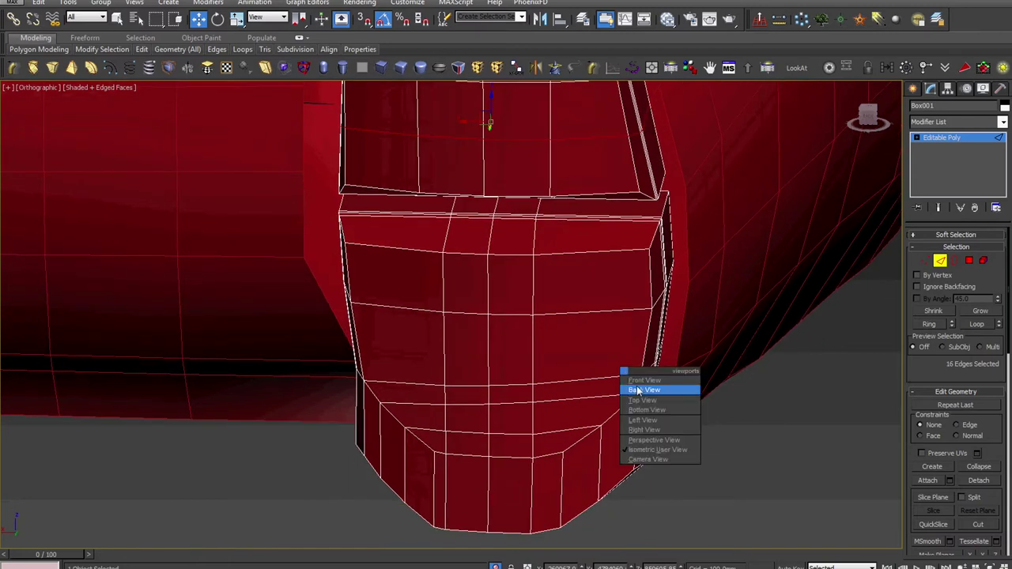
left_click(638, 389)
scroll(641, 385, "down", 1)
scroll(672, 378, "down", 1)
scroll(698, 375, "down", 3)
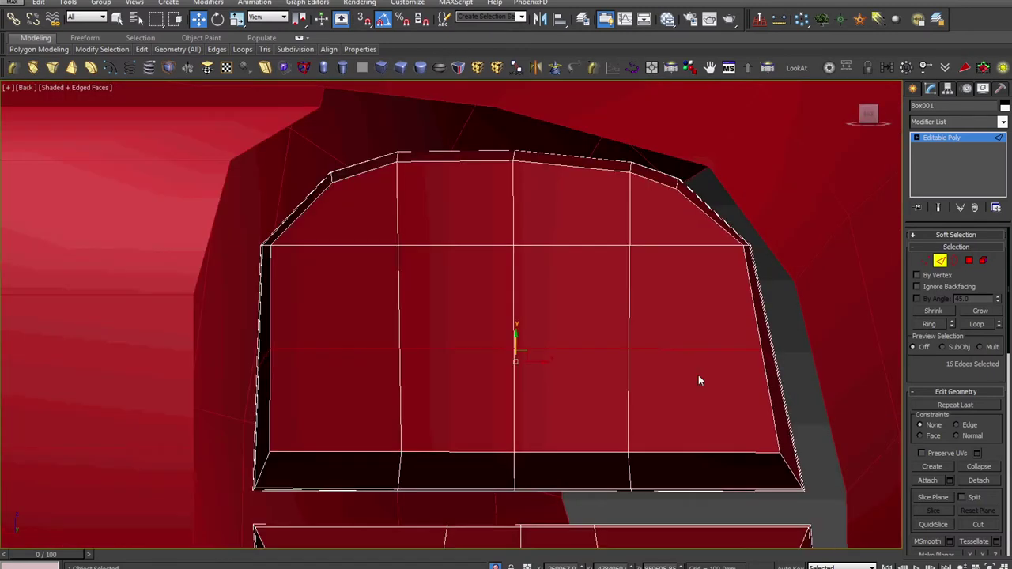
scroll(698, 375, "down", 2)
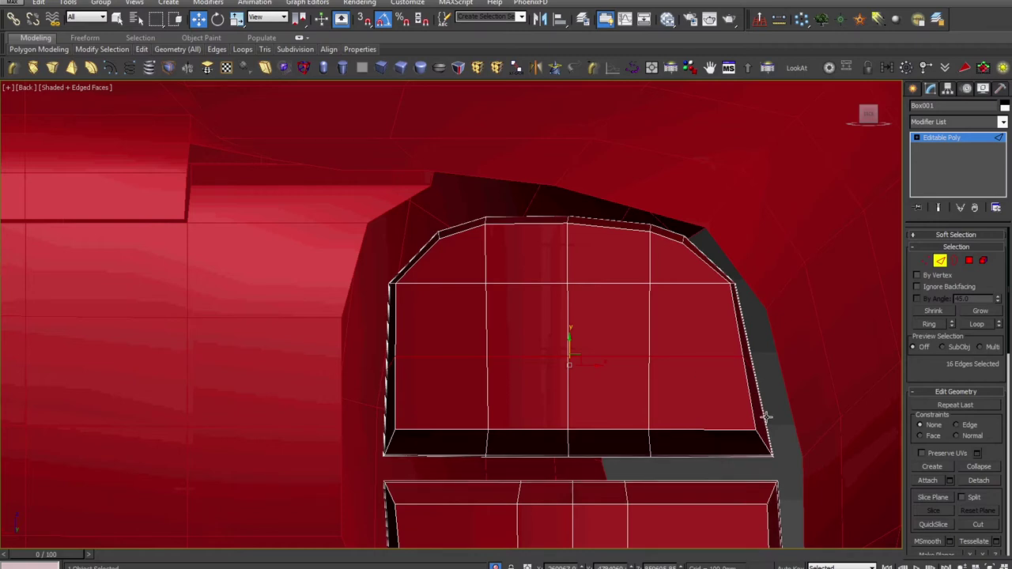
scroll(712, 327, "up", 1)
scroll(711, 324, "up", 2)
key("1")
mouse_move(677, 292)
left_mouse_down()
mouse_move(767, 350)
mouse_move(753, 325)
left_mouse_up()
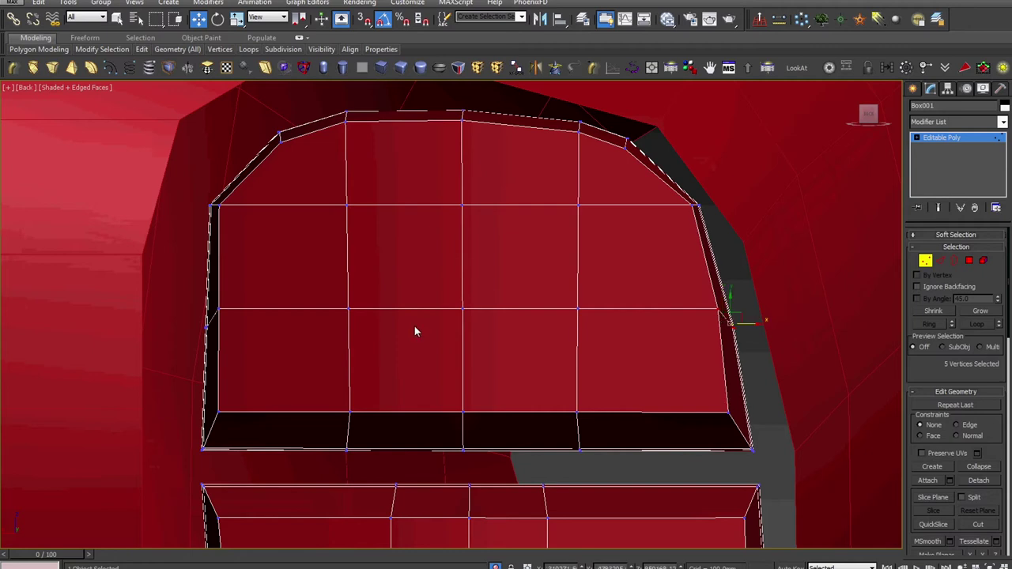
Step: Work over the vertices down the panels' left side, then return to Edge mode
middle_click_drag(414, 326, 535, 310)
scroll(306, 451, "down", 4)
middle_click_drag(306, 450, 396, 324)
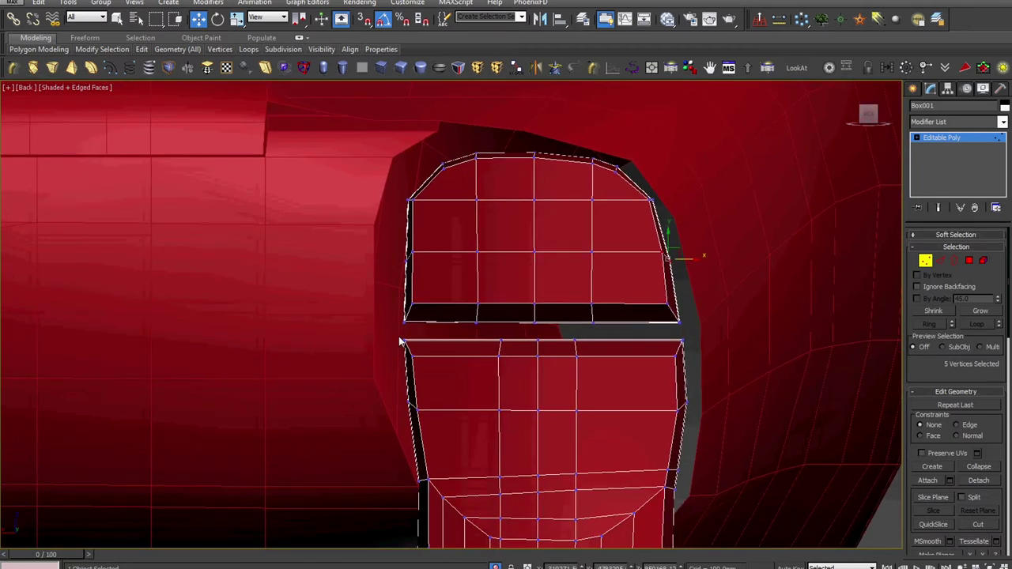
scroll(399, 389, "up", 2)
scroll(393, 404, "up", 2)
left_click_drag(403, 429, 458, 193)
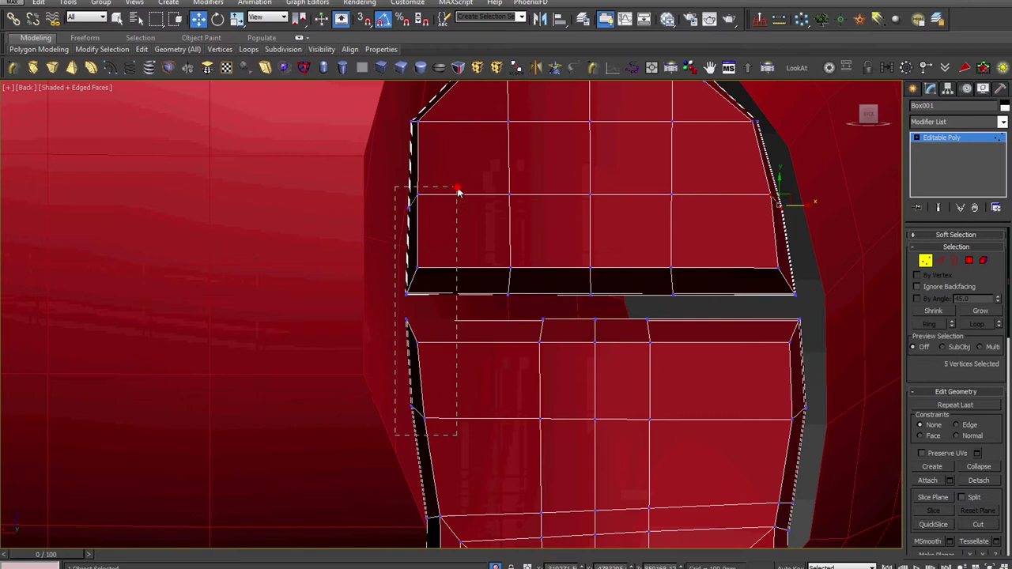
left_click(432, 307)
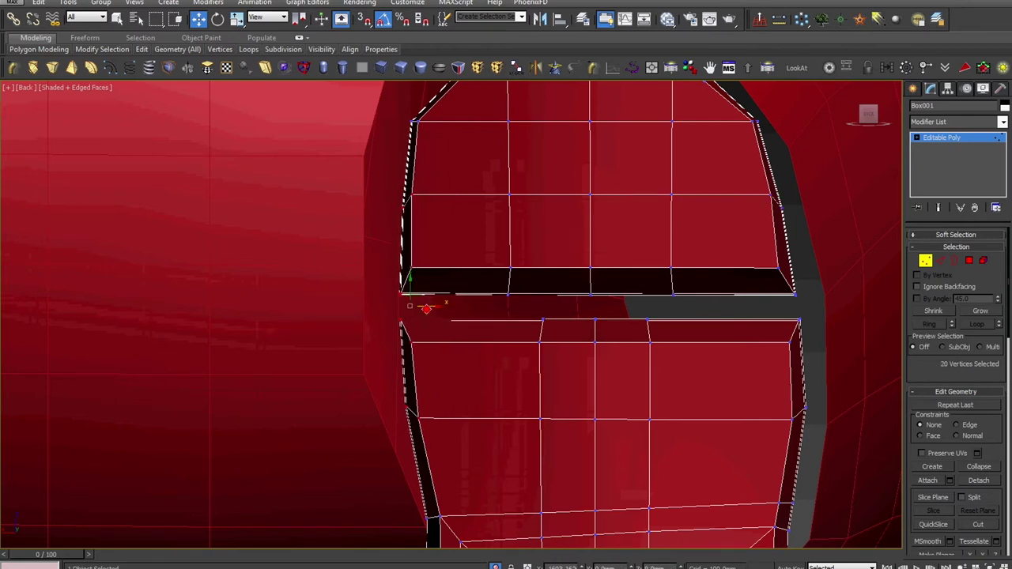
middle_click_drag(467, 364, 462, 253)
scroll(416, 362, "up", 2)
left_click_drag(375, 372, 390, 390)
scroll(404, 380, "down", 2)
middle_click_drag(403, 380, 391, 337)
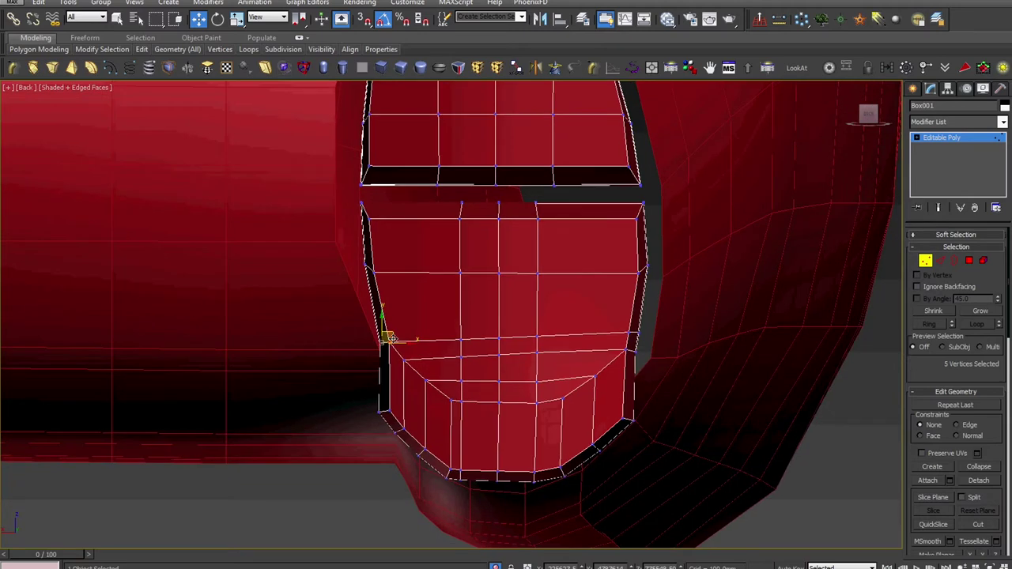
scroll(454, 337, "up", 2)
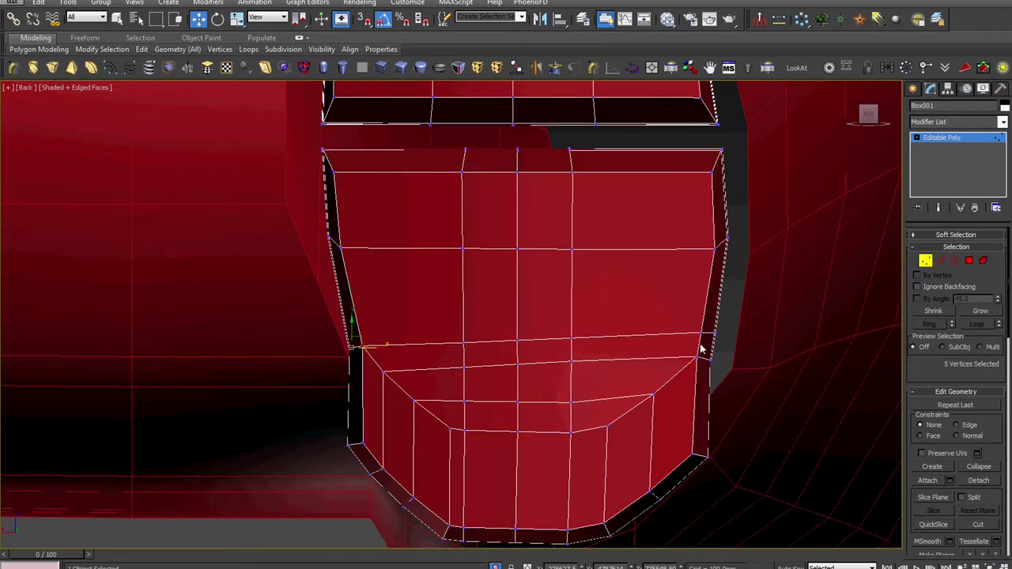
key("2")
scroll(657, 255, "down", 2)
mouse_move(657, 255)
middle_mouse_down()
mouse_move(685, 355)
mouse_move(660, 385)
mouse_move(662, 368)
middle_mouse_up()
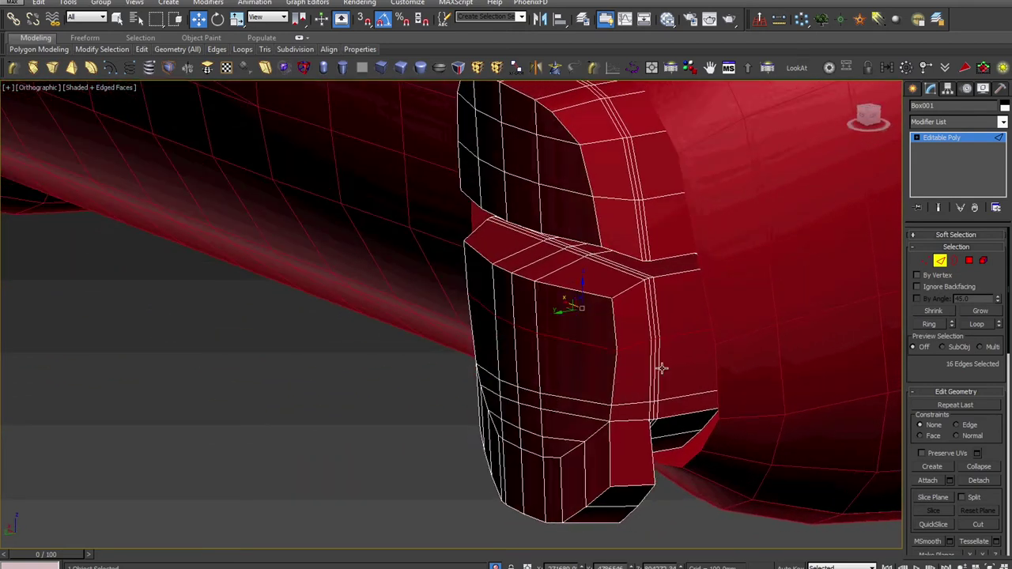
Step: Return Box001 to whole-object level and deselect the controller body
left_click(917, 138)
left_click(941, 137)
left_click(322, 397)
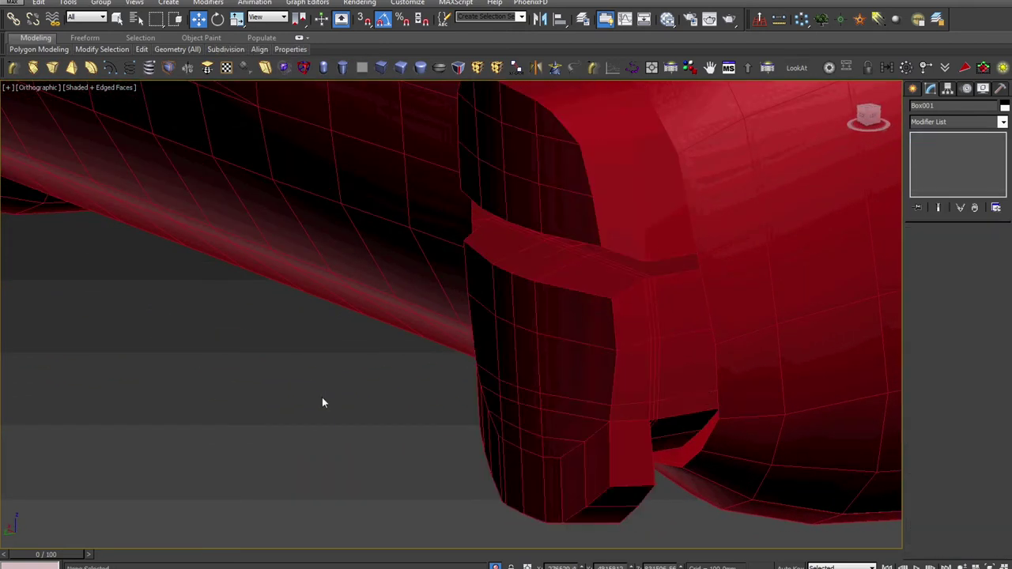
Step: Select the trigger piece and bring up the trigger reference photo beside it
scroll(322, 397, "down", 3)
middle_click_drag(328, 395, 330, 415)
scroll(518, 409, "down", 3)
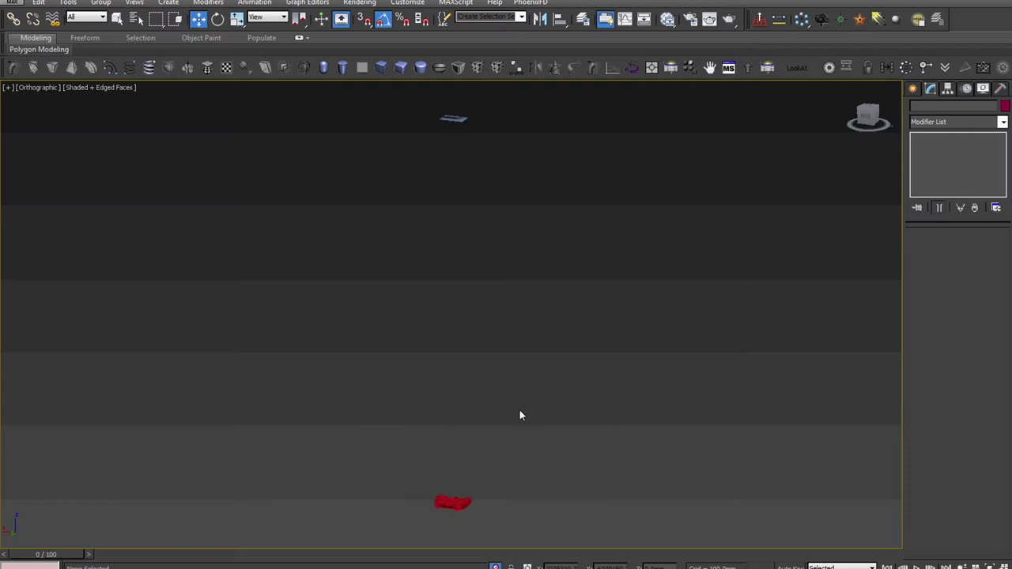
scroll(464, 423, "up", 2)
mouse_move(474, 481)
middle_mouse_down()
mouse_move(464, 422)
mouse_move(515, 464)
mouse_move(418, 493)
mouse_move(521, 490)
mouse_move(504, 499)
middle_mouse_up()
scroll(456, 435, "up", 3)
left_click(455, 435)
scroll(455, 436, "up", 4)
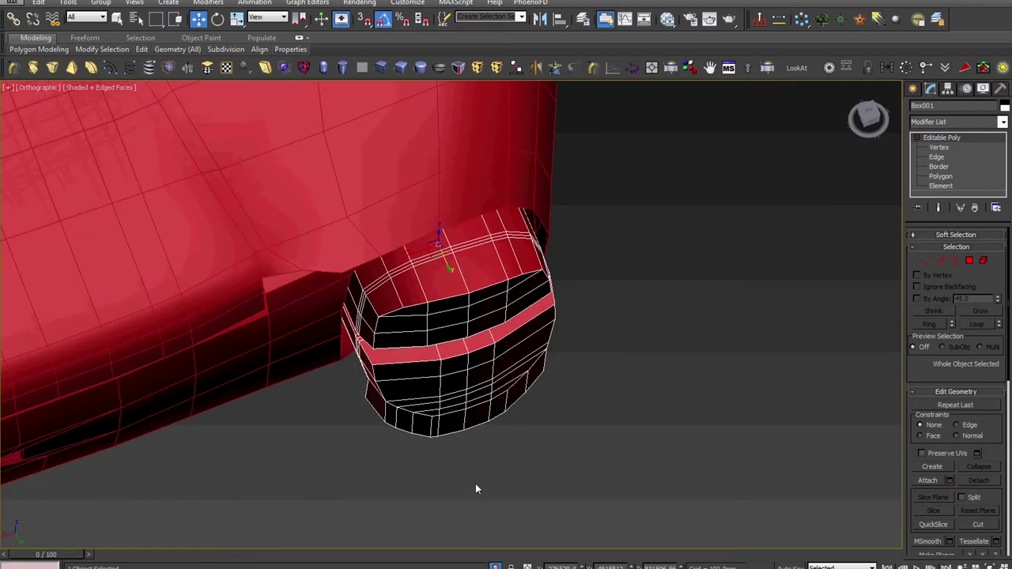
key("alt+Tab")
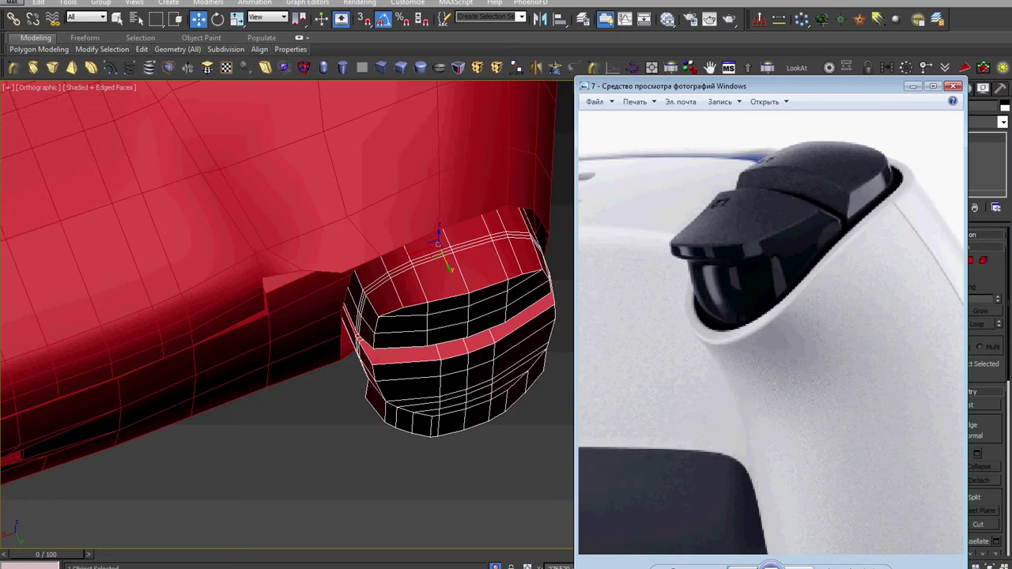
Step: Show the side-view photo zoomed on the triggers and orbit the model to its side
left_click(799, 567)
left_click(799, 567)
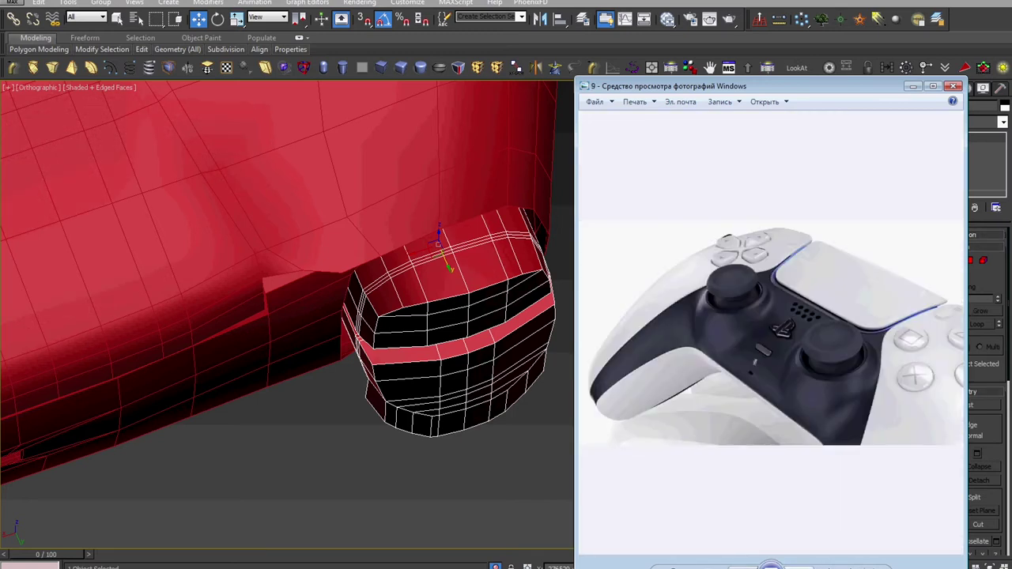
left_click(799, 567)
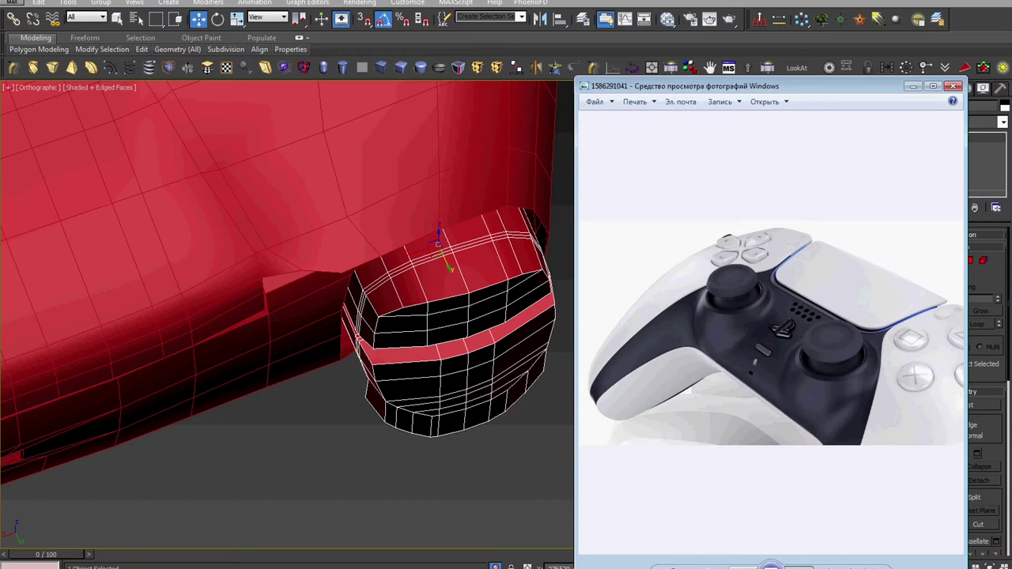
scroll(735, 417, "up", 2)
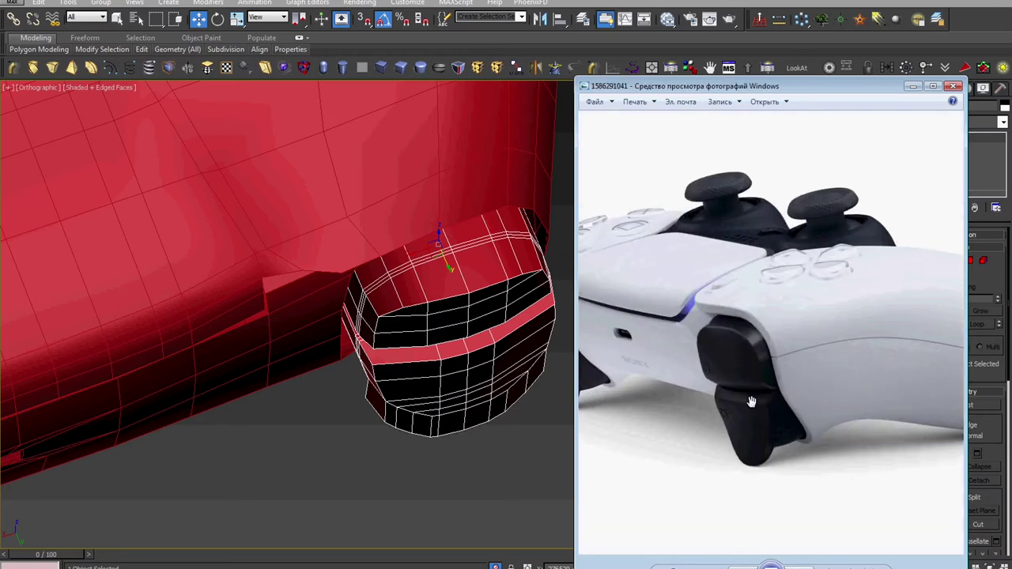
scroll(739, 411, "up", 2)
scroll(747, 407, "up", 2)
left_click_drag(765, 407, 766, 363)
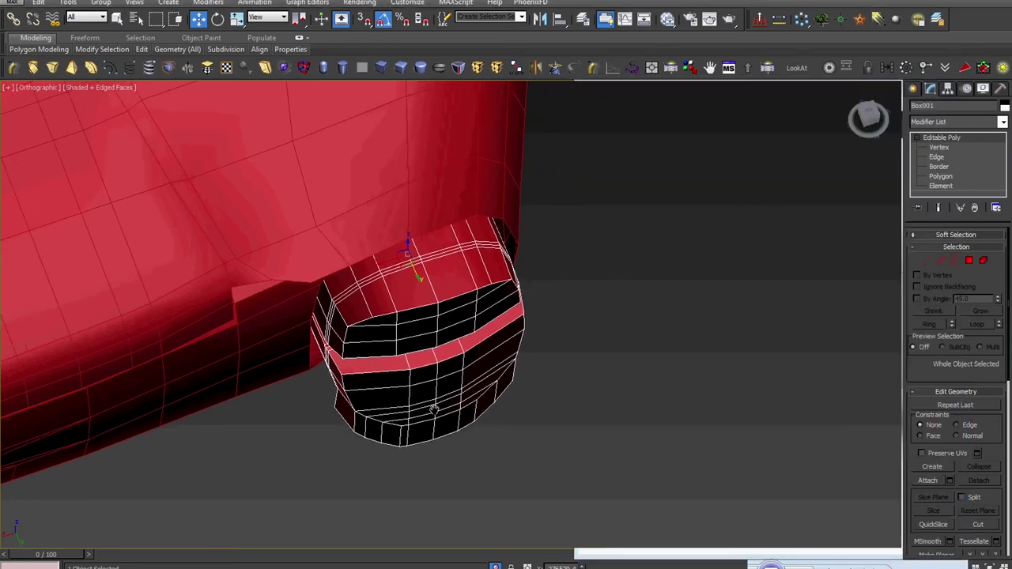
mouse_move(746, 481)
middle_mouse_down("alt")
mouse_move(426, 314)
mouse_move(451, 361)
middle_mouse_up("alt")
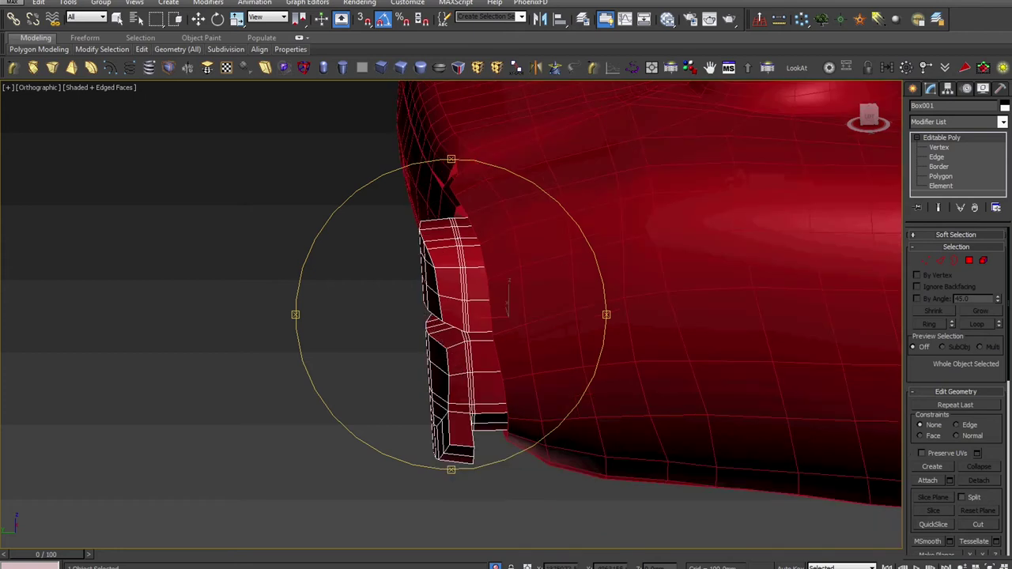
key("alt+Tab")
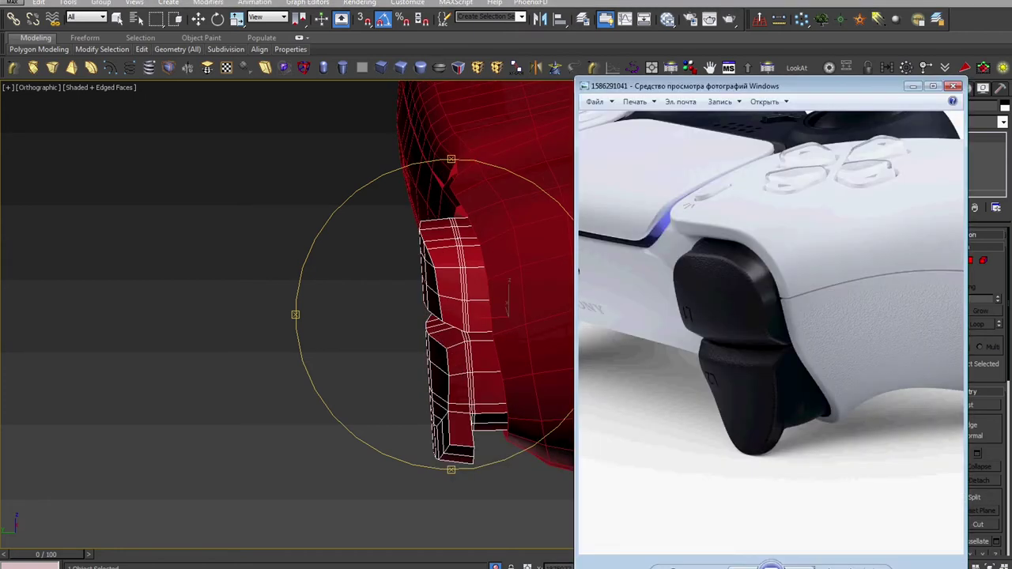
Step: From the Back view, scale the bottom and chin vertices inward to narrow the grip end
mouse_move(520, 402)
middle_mouse_down("alt")
mouse_move(607, 407)
mouse_move(571, 344)
middle_mouse_up("alt")
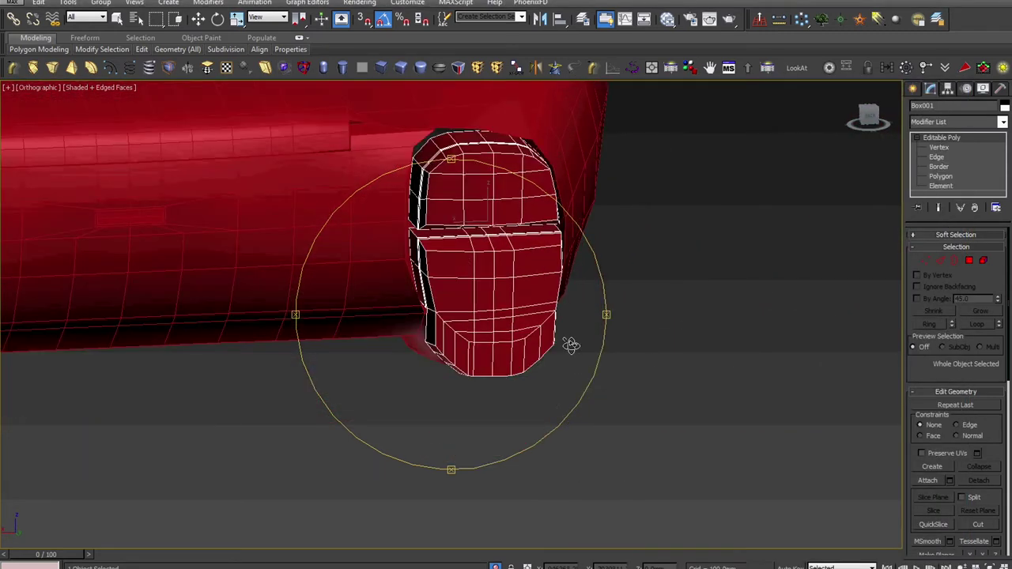
key("v")
left_click(582, 362)
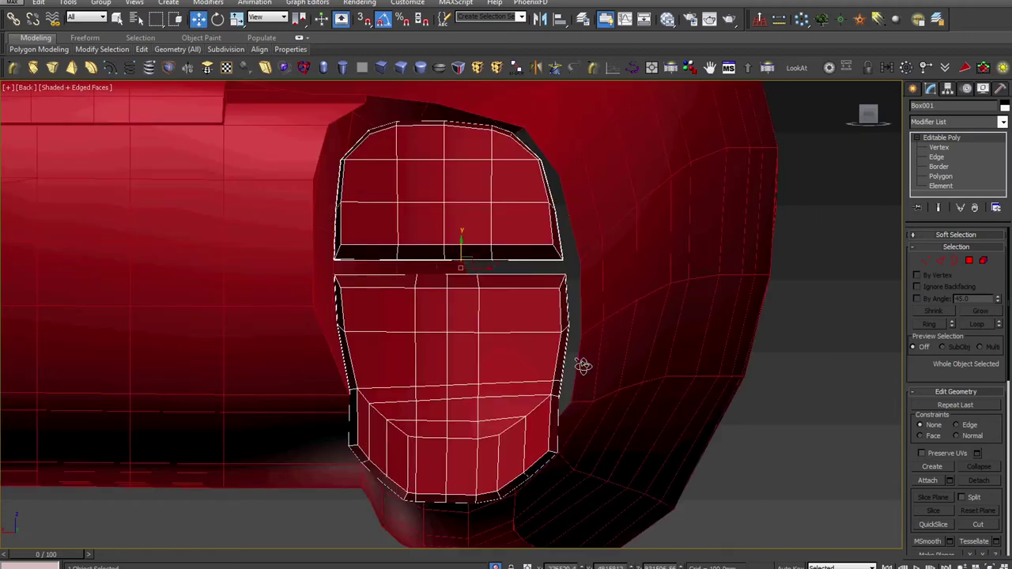
scroll(605, 356, "up", 2)
key("1")
left_click_drag(620, 390, 560, 475)
left_click_drag(474, 455, 473, 453, "ctrl")
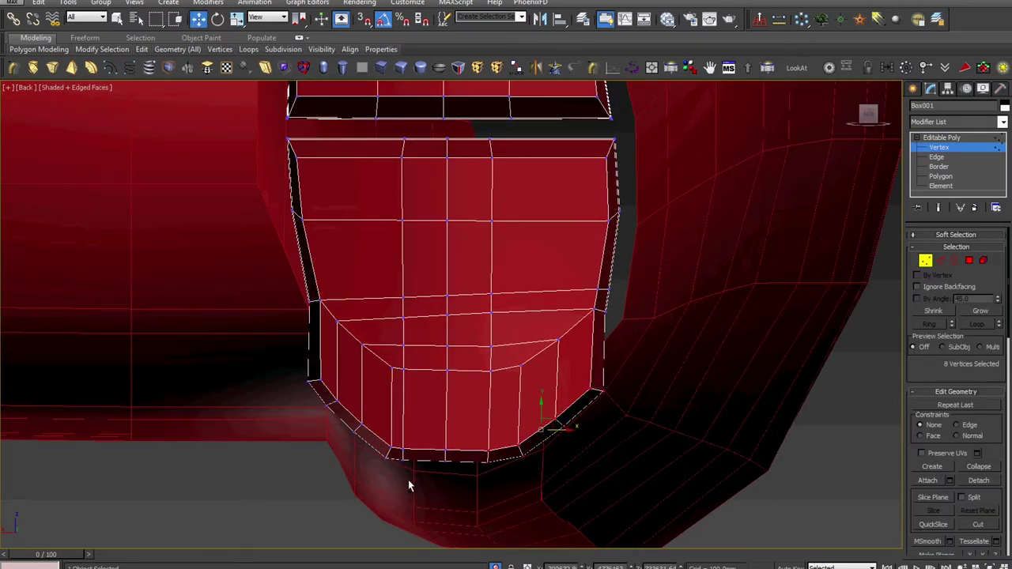
left_click_drag(382, 447, 350, 440, "ctrl")
mouse_move(282, 375)
left_mouse_down("ctrl")
mouse_move(350, 434)
mouse_move(554, 498)
left_mouse_up("ctrl")
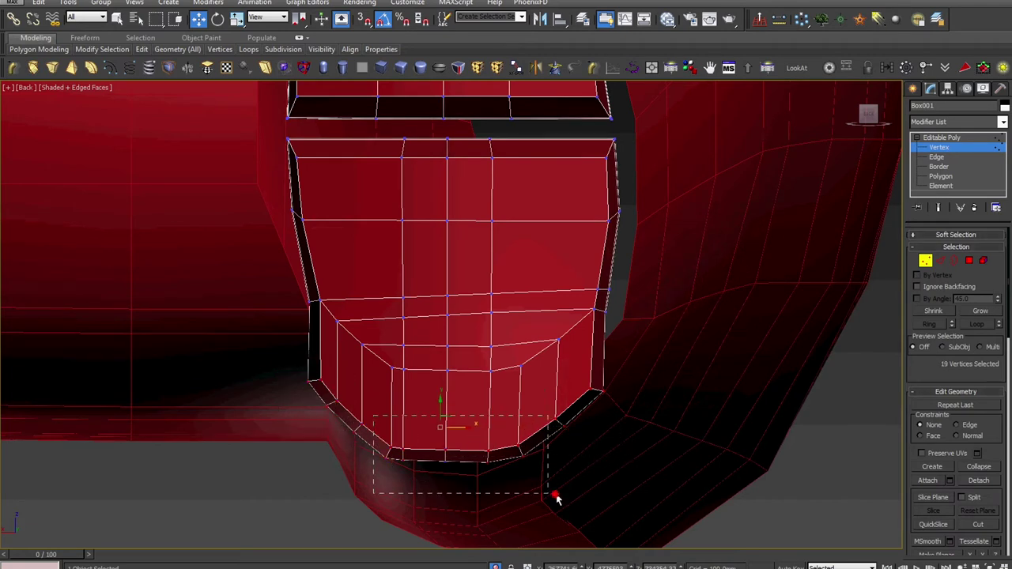
right_click(519, 386)
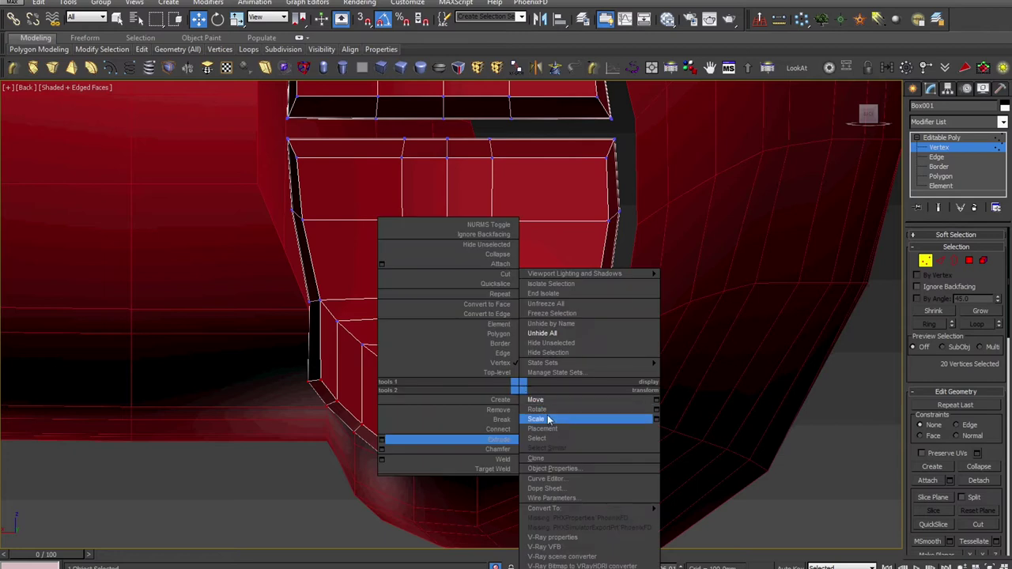
left_click(538, 418)
left_click_drag(475, 433, 469, 432)
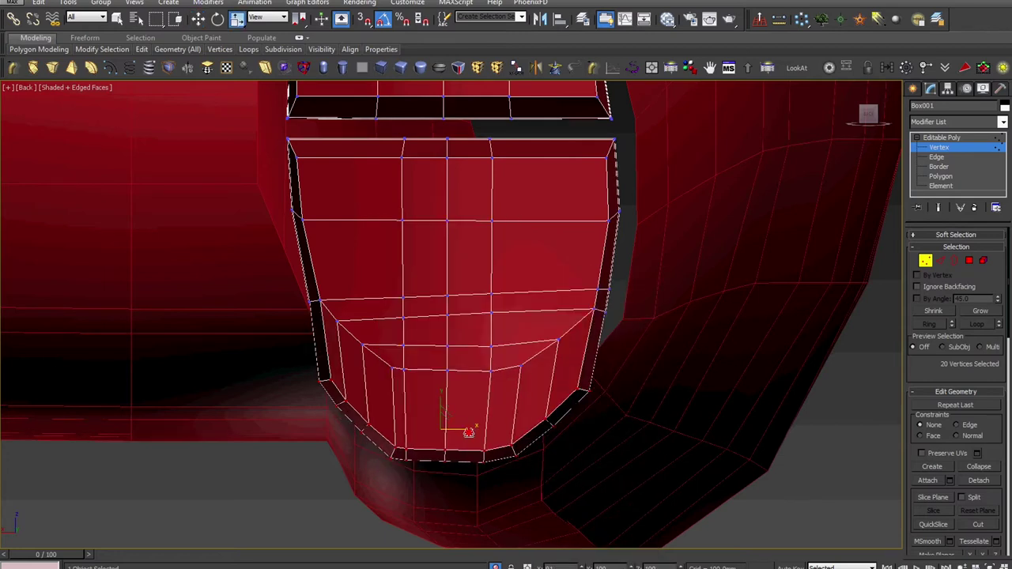
Step: In the Left view, pull the lower-right vertex column slightly left
mouse_move(467, 431)
middle_mouse_down("alt")
mouse_move(542, 429)
mouse_move(428, 448)
middle_mouse_up("alt")
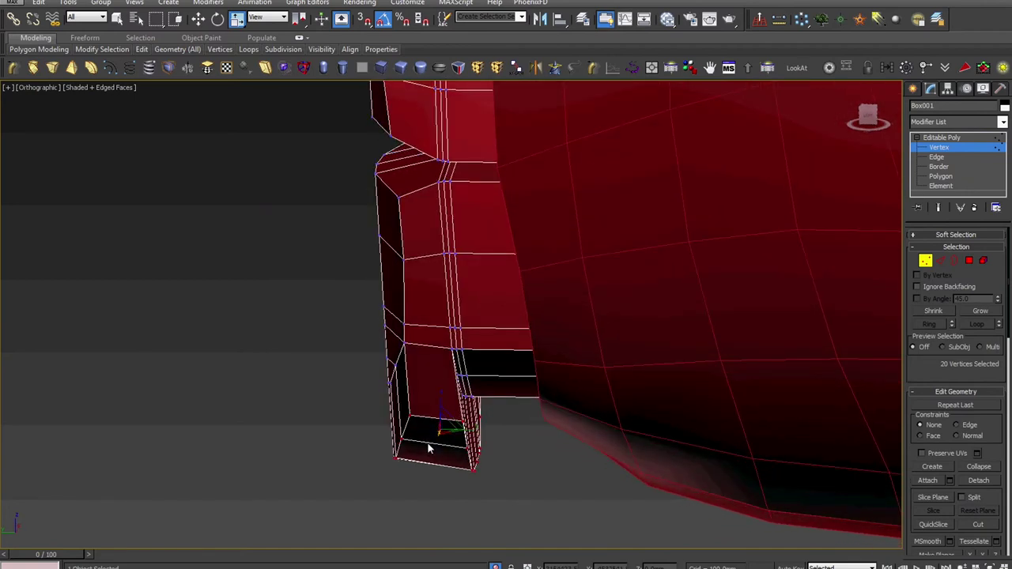
key("l")
right_click(447, 389)
key("Escape")
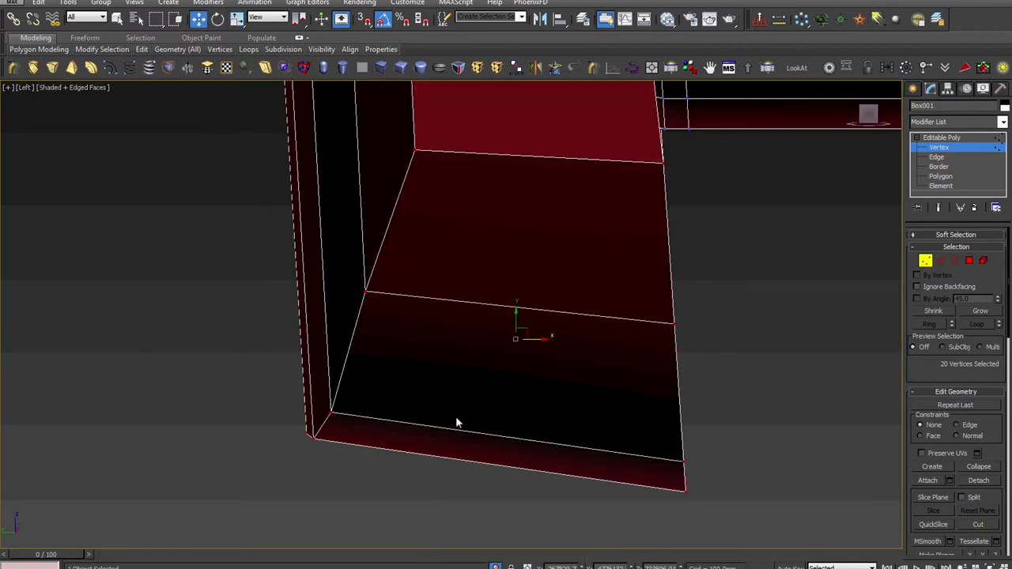
scroll(456, 416, "down", 3)
middle_click_drag(479, 393, 499, 470)
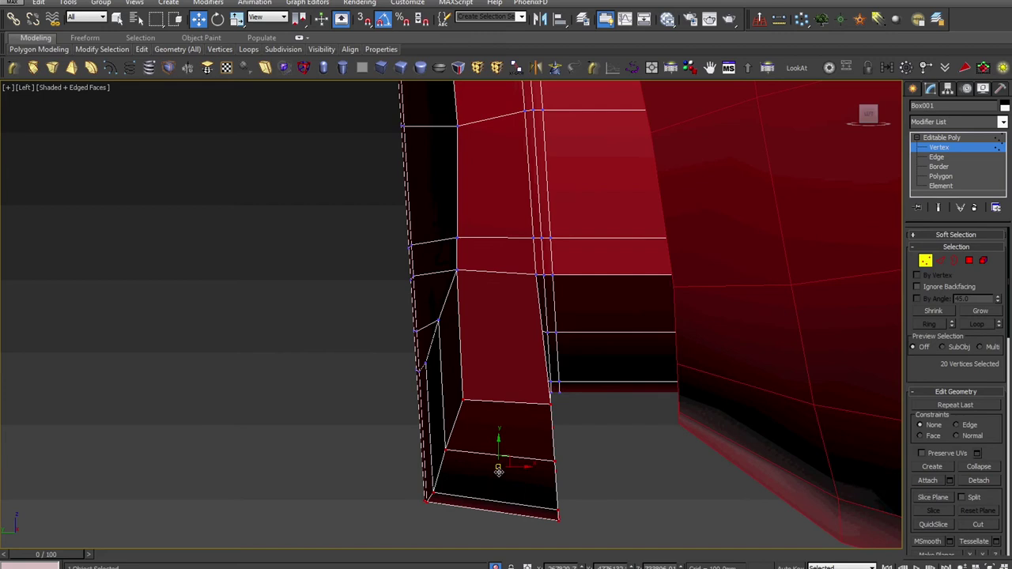
left_click_drag(412, 518, 478, 388, "alt")
left_click_drag(578, 478, 572, 481)
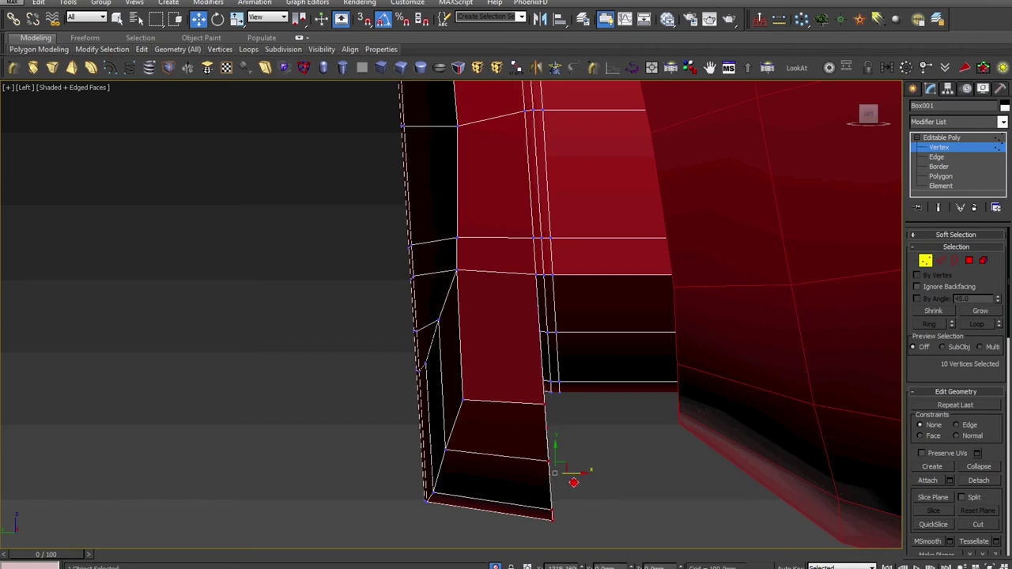
Step: Nudge the top corner vertex up and out, then select the middle-left vertices
scroll(573, 474, "up", 3)
scroll(512, 347, "up", 2)
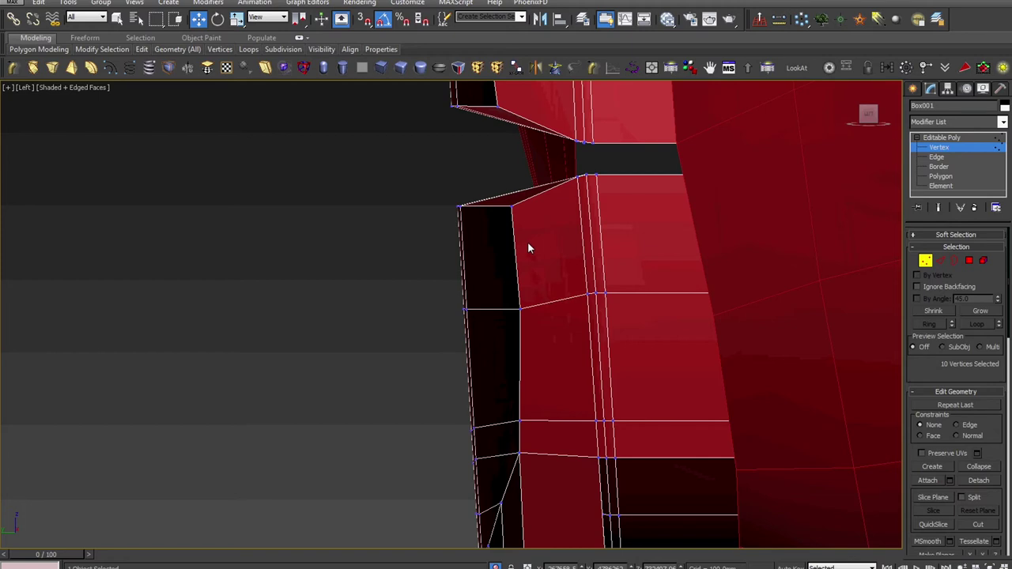
left_click_drag(545, 335, 503, 214)
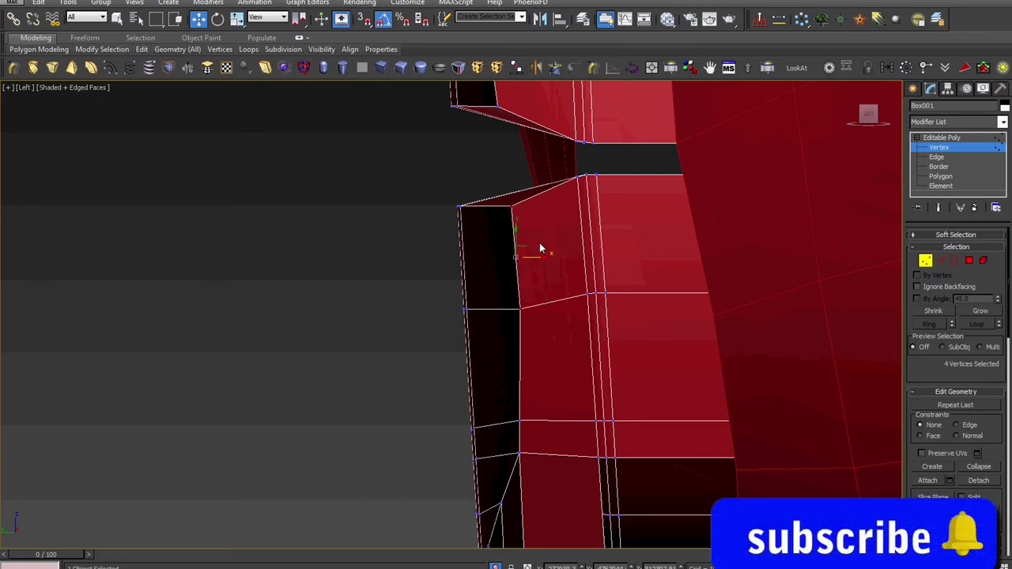
scroll(494, 195, "up", 2)
left_click(507, 190)
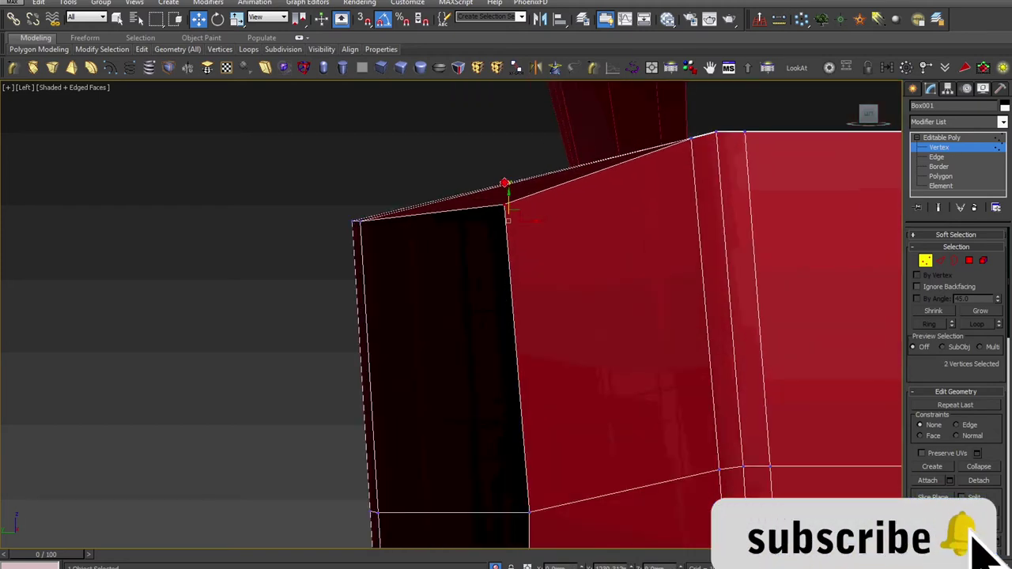
left_click_drag(505, 167, 506, 164)
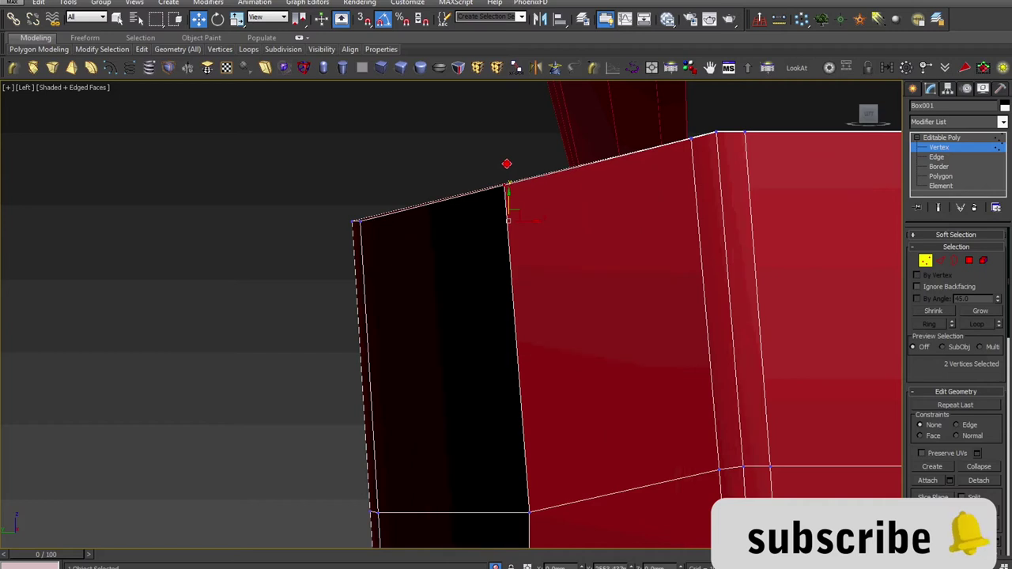
scroll(507, 164, "down", 3)
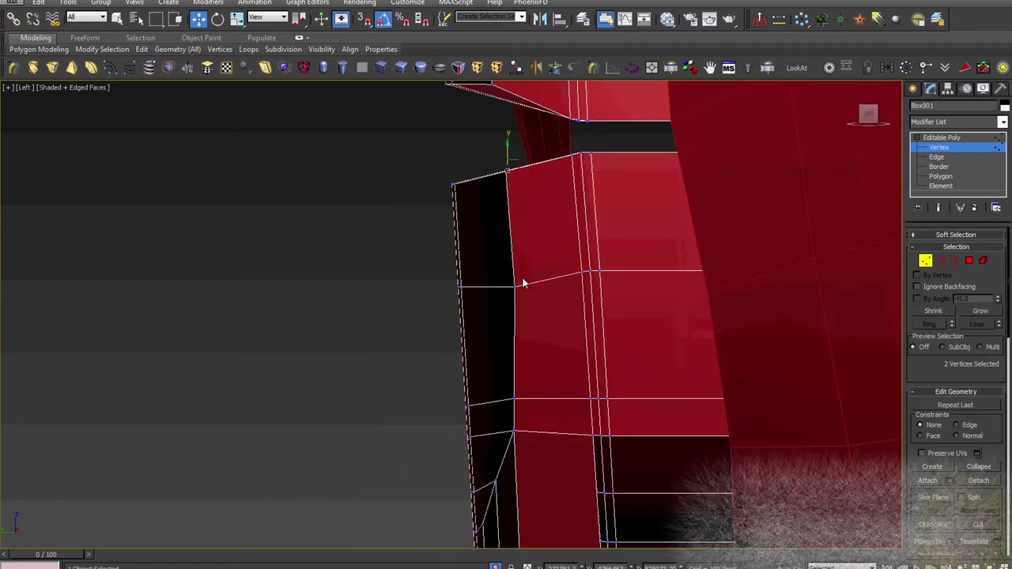
left_click(513, 293)
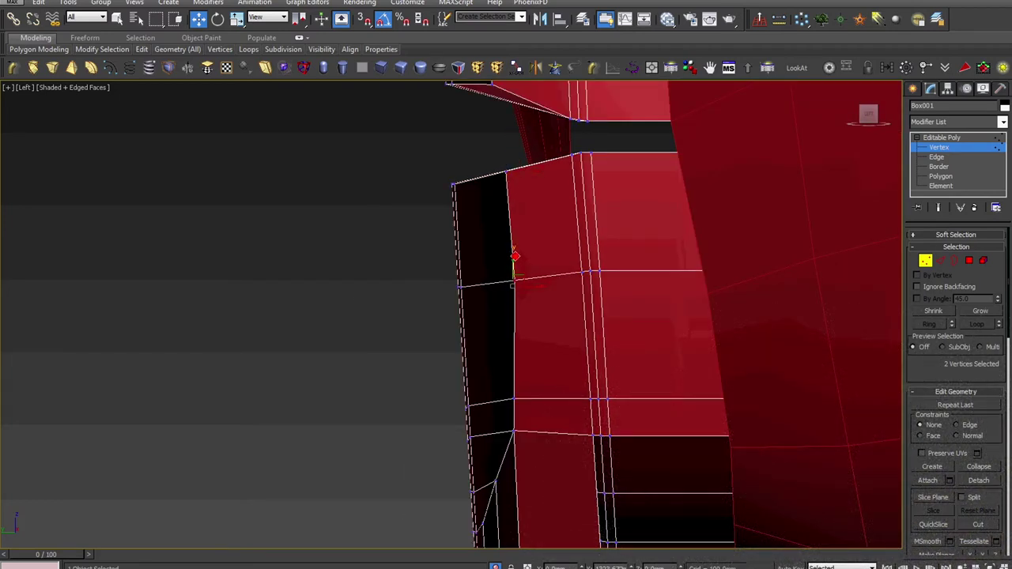
mouse_move(519, 271)
middle_mouse_down("alt")
mouse_move(557, 257)
mouse_move(587, 306)
mouse_move(672, 300)
mouse_move(673, 260)
mouse_move(675, 296)
mouse_move(617, 305)
middle_mouse_up("alt")
Step: In Back view, move six lower-rim vertices downward, then exit vertex editing
key("v")
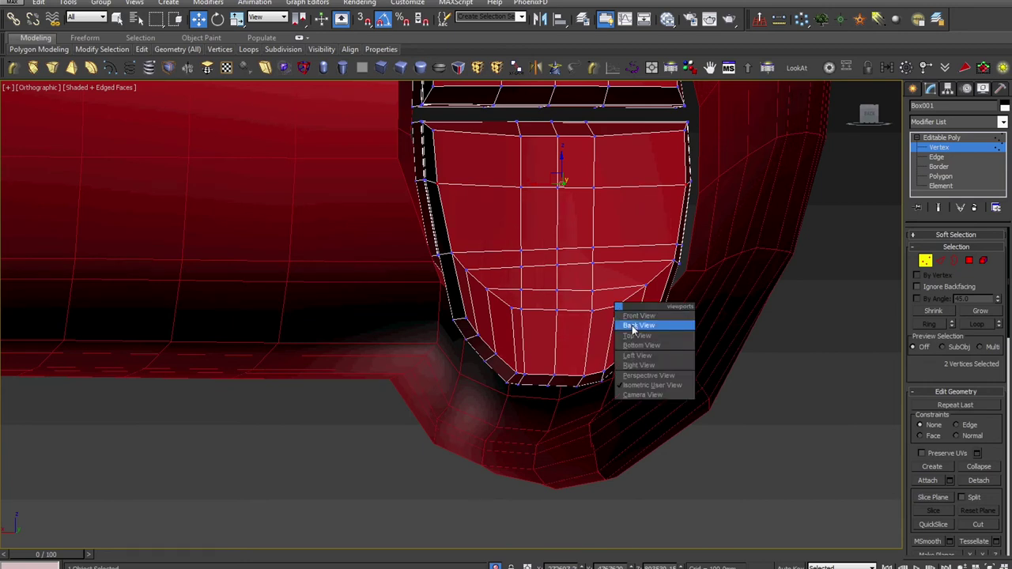
left_click(631, 325)
scroll(622, 358, "down", 3)
middle_click_drag(621, 357, 622, 234)
scroll(613, 419, "up", 3)
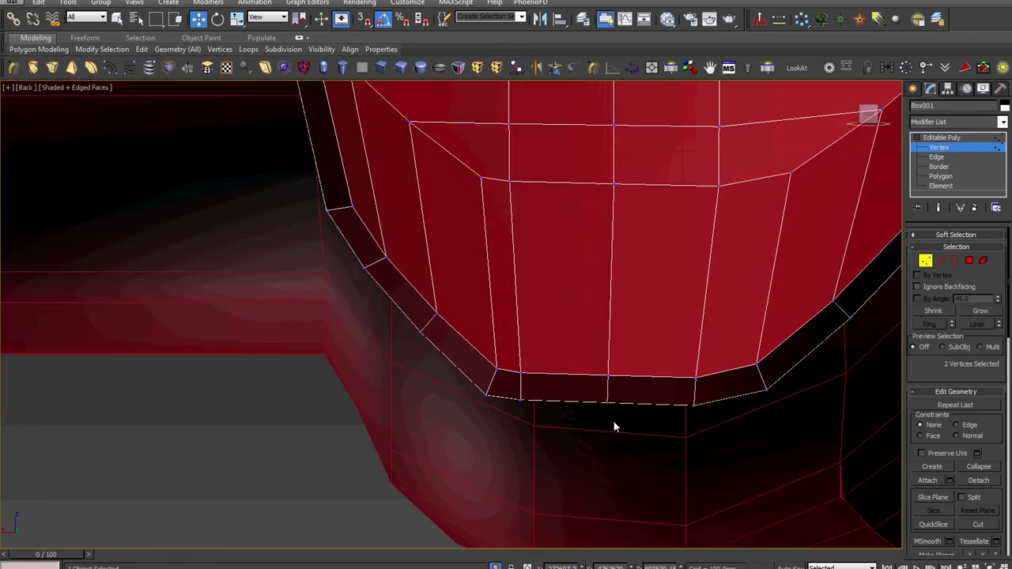
scroll(733, 384, "up", 2)
left_click_drag(540, 416, 479, 417)
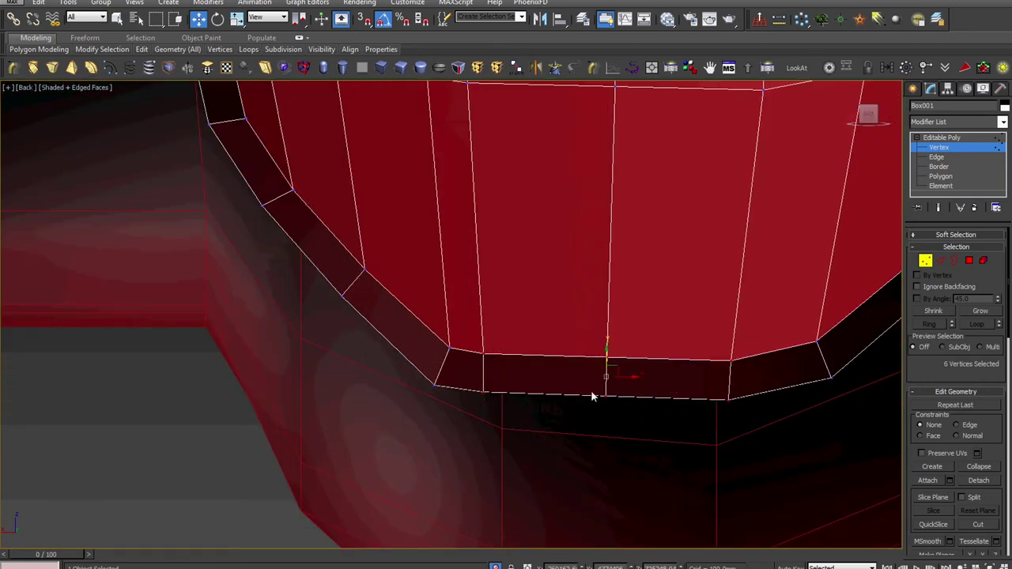
left_click_drag(606, 358, 590, 425)
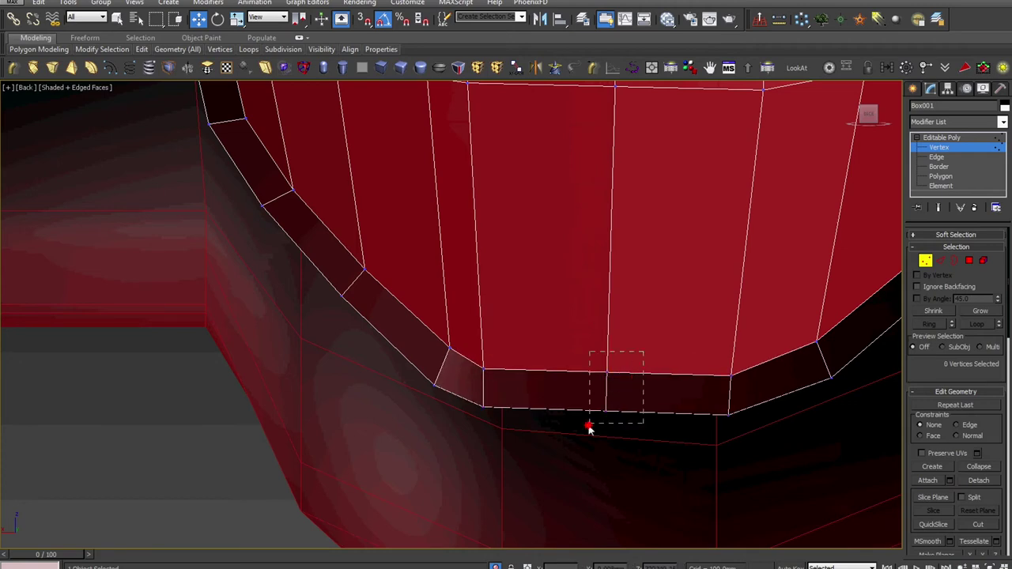
left_click_drag(616, 368, 613, 378)
mouse_move(614, 378)
middle_mouse_down("alt")
mouse_move(653, 395)
mouse_move(532, 408)
mouse_move(542, 419)
mouse_move(569, 415)
middle_mouse_up("alt")
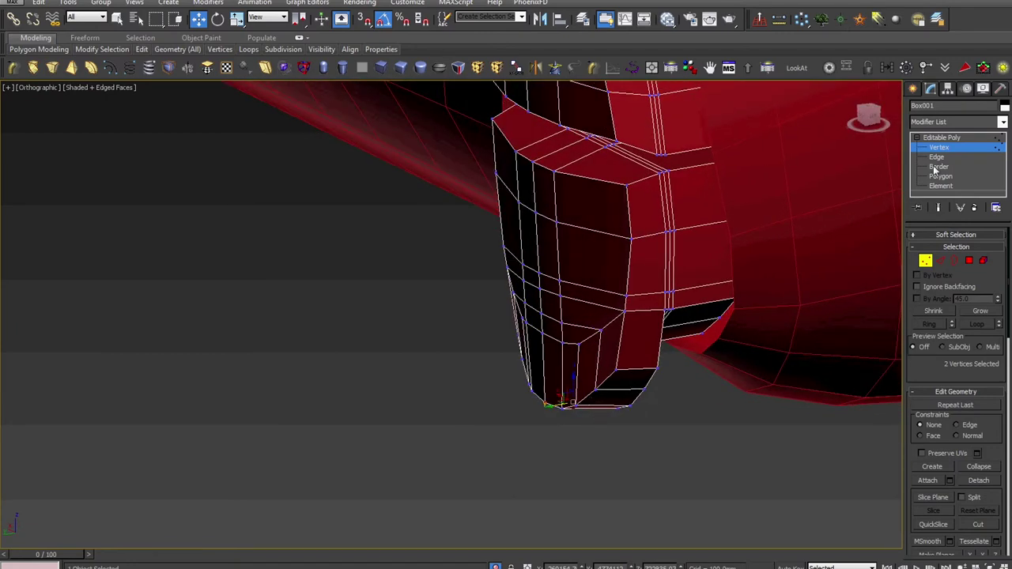
left_click(948, 143)
mouse_move(644, 276)
middle_mouse_down("alt")
mouse_move(643, 230)
mouse_move(720, 355)
mouse_move(638, 370)
mouse_move(646, 355)
mouse_move(587, 382)
middle_mouse_up("alt")
Step: Select the whole controller and create a new Standard material, Material #68, in the Slate editor
left_click(644, 445)
scroll(644, 445, "down", 3)
scroll(644, 445, "down", 3)
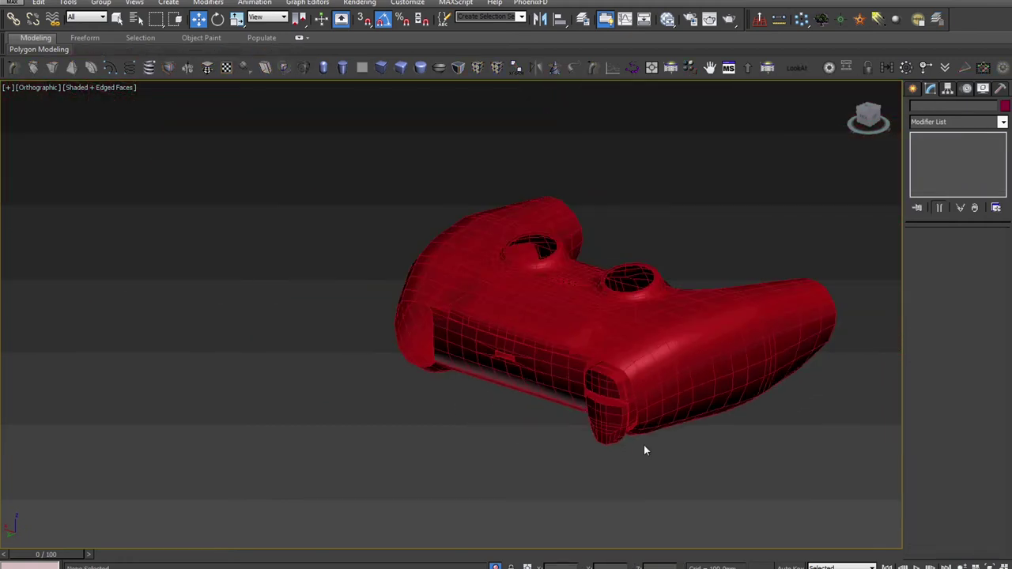
mouse_move(339, 130)
left_mouse_down()
mouse_move(859, 467)
mouse_move(808, 472)
left_mouse_up()
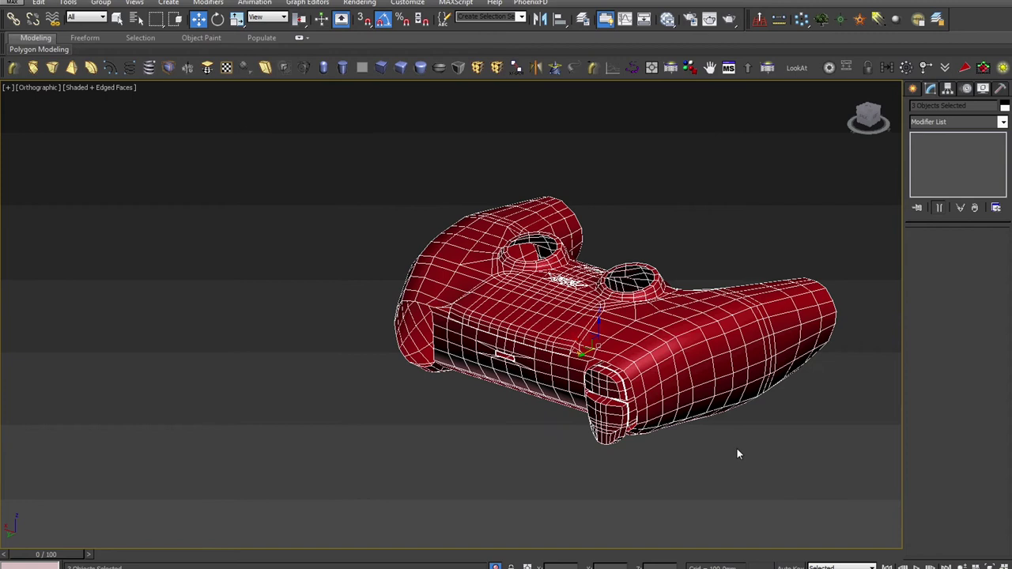
key("m")
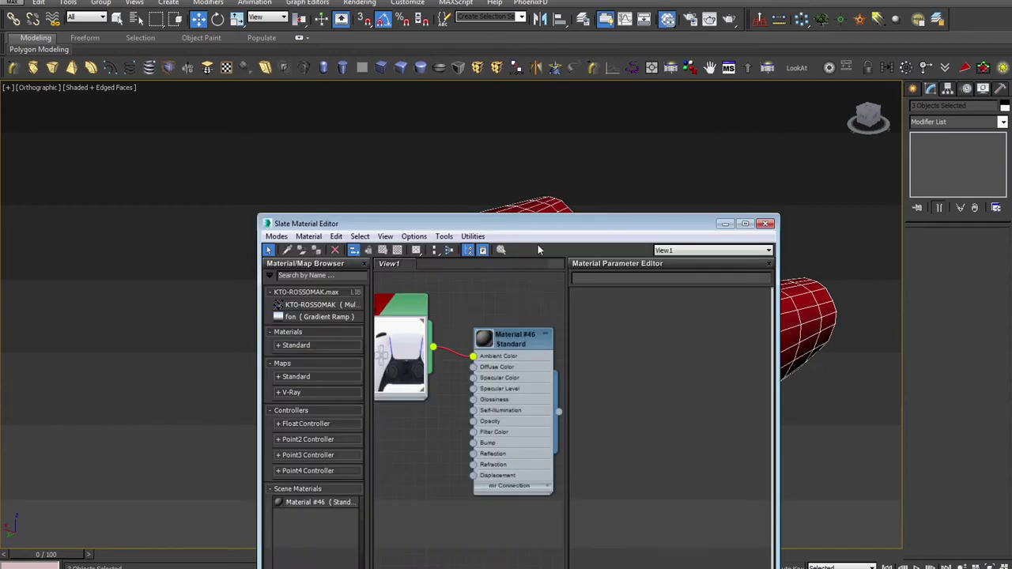
scroll(541, 451, "down", 2)
scroll(539, 455, "down", 2)
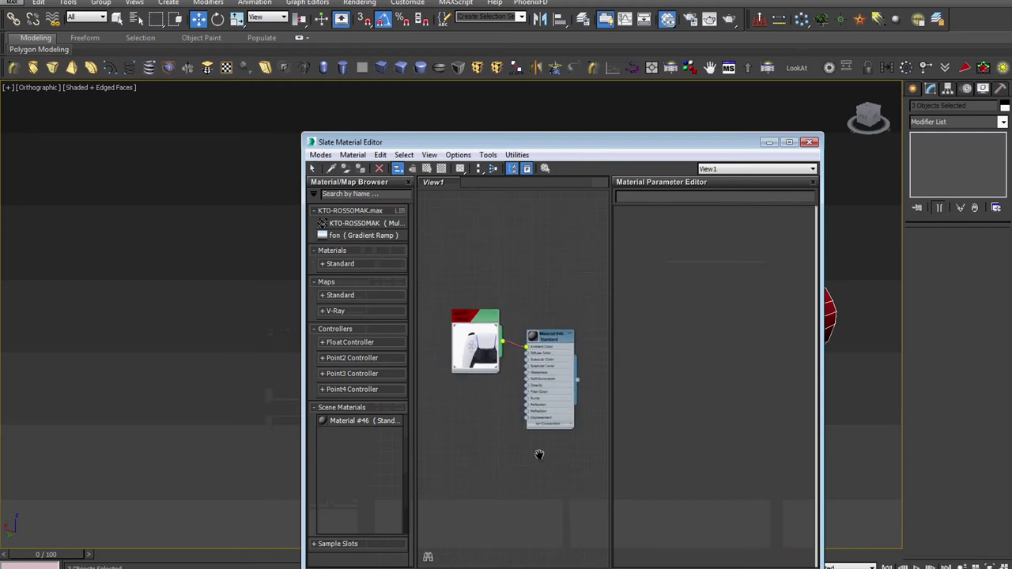
middle_click_drag(539, 455, 553, 394)
right_click(547, 341)
mouse_move(582, 363)
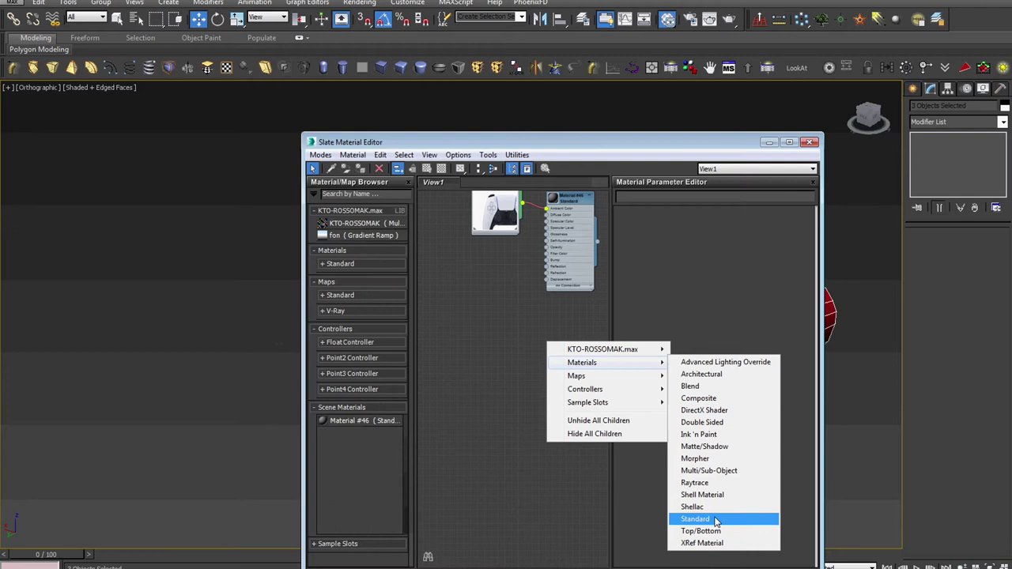
left_click(716, 520)
scroll(525, 326, "up", 2)
double_click(529, 346)
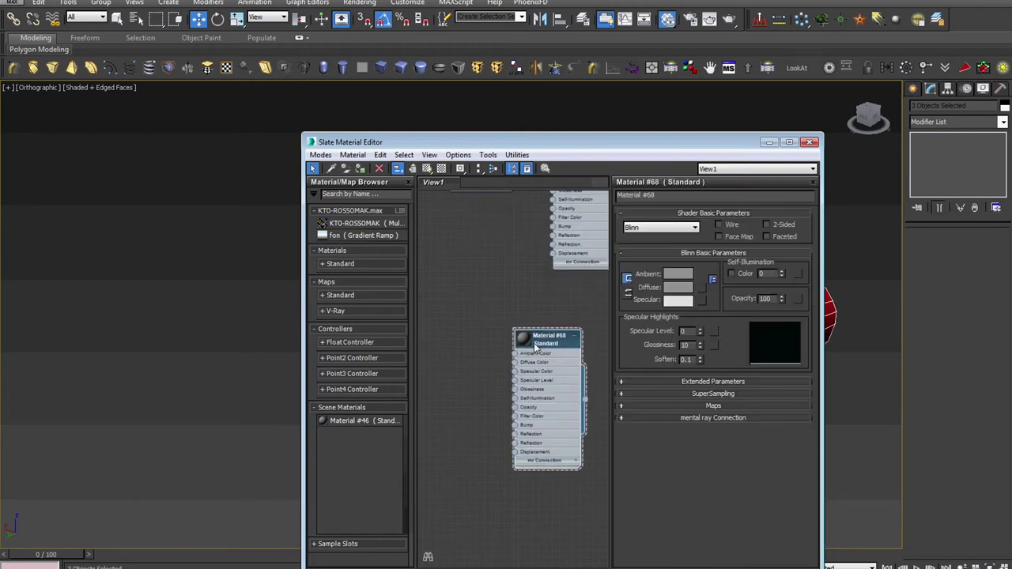
left_click(769, 142)
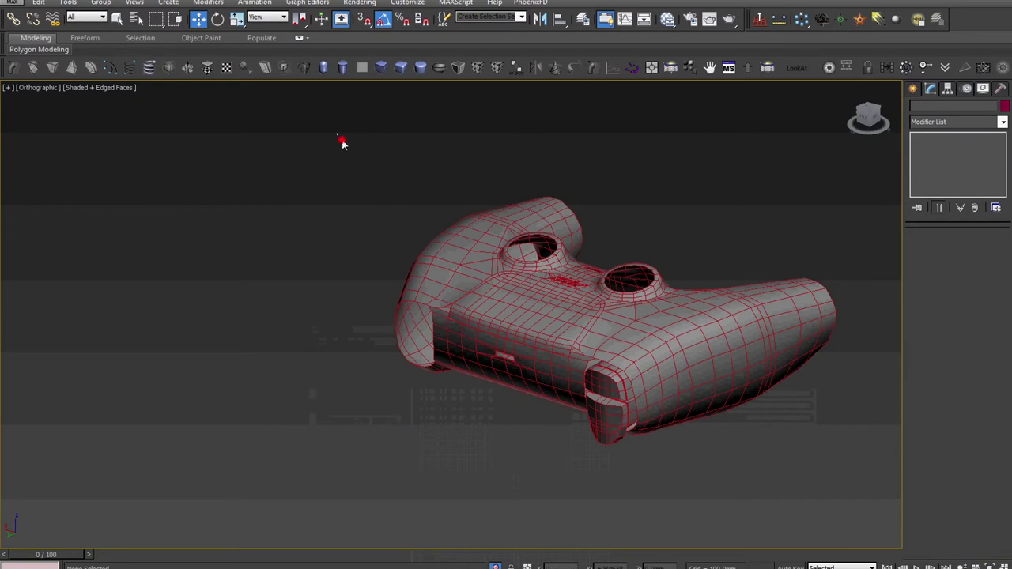
Step: Set the whole controller's object colour to black
left_click_drag(342, 142, 877, 486)
left_click(1005, 109)
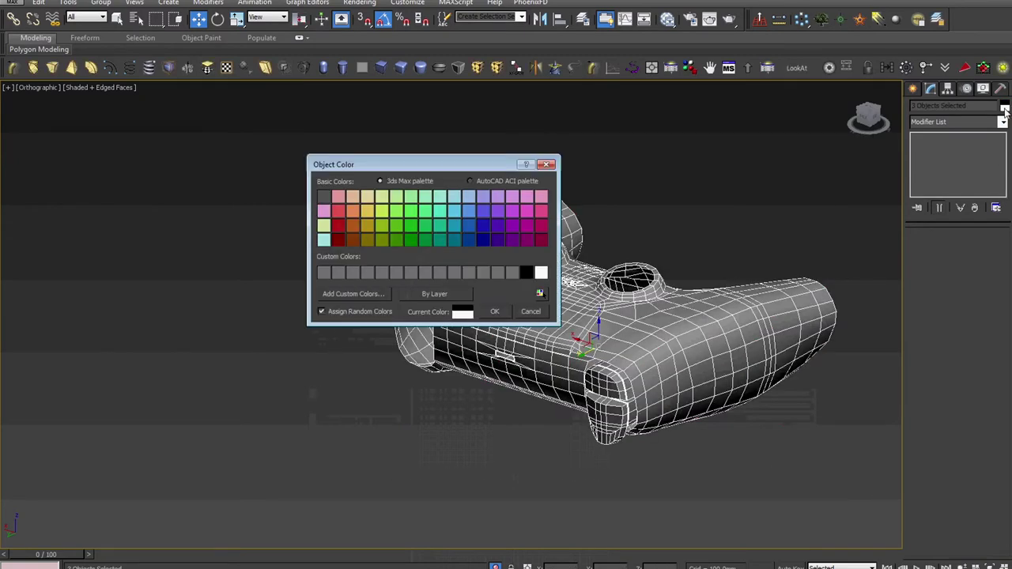
left_click(532, 273)
left_click(494, 311)
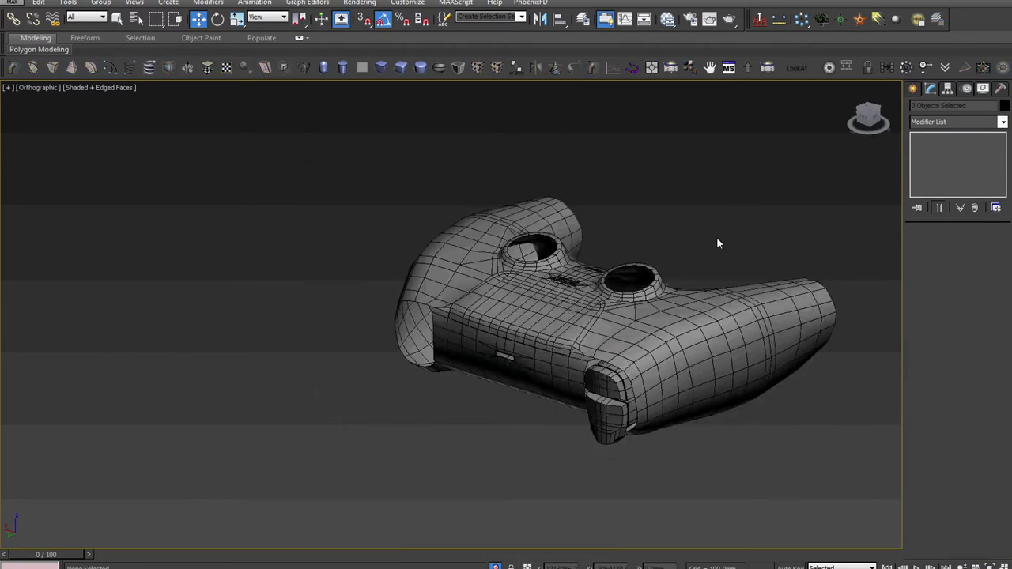
Step: Select the small front part and view it from the Back
left_click(609, 399)
right_click(604, 405)
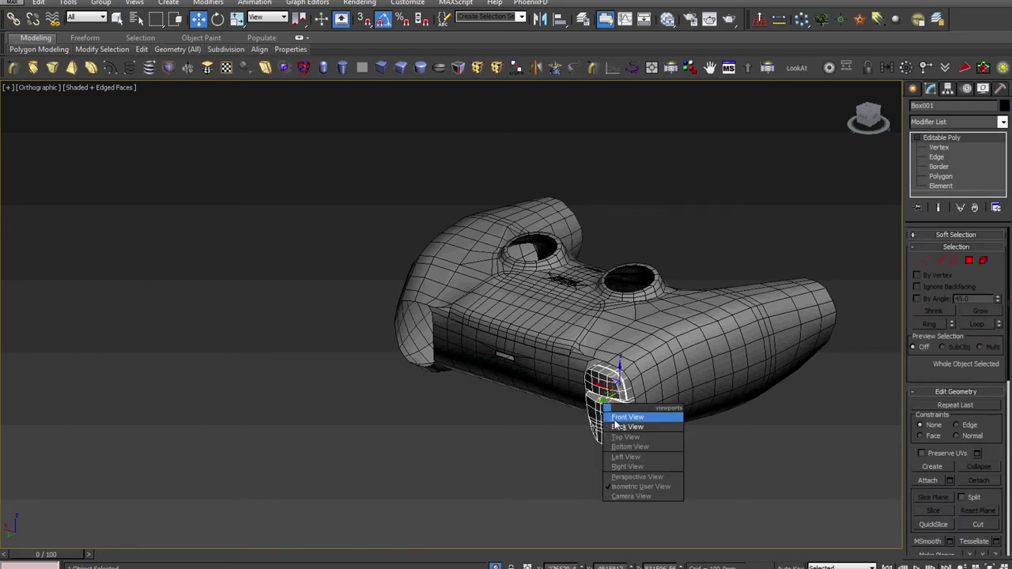
left_click(619, 428)
mouse_move(599, 417)
middle_mouse_down("alt")
mouse_move(582, 447)
mouse_move(628, 479)
mouse_move(543, 443)
mouse_move(542, 424)
mouse_move(603, 400)
mouse_move(592, 377)
mouse_move(575, 396)
mouse_move(504, 393)
middle_mouse_up("alt")
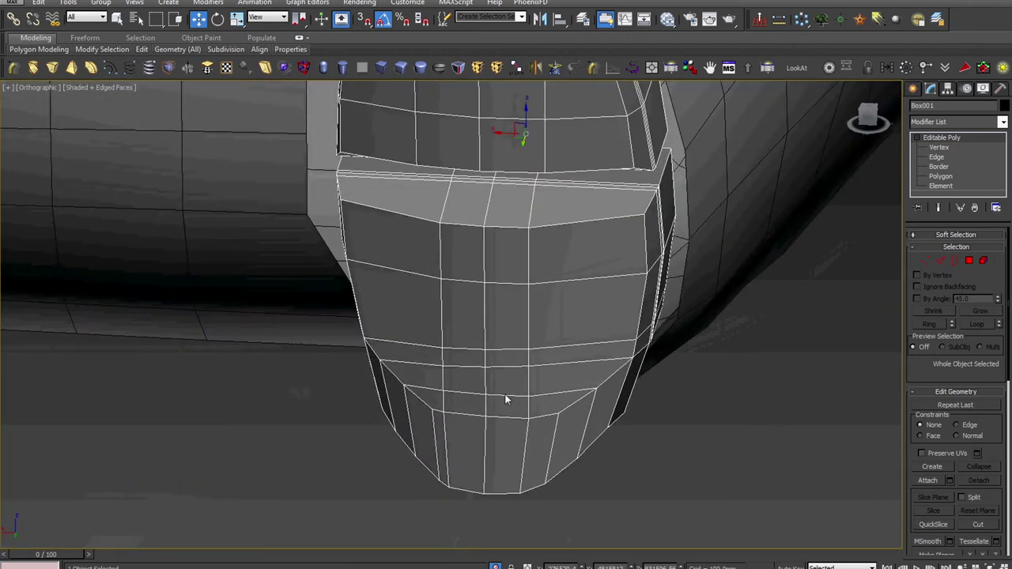
scroll(507, 386, "down", 3)
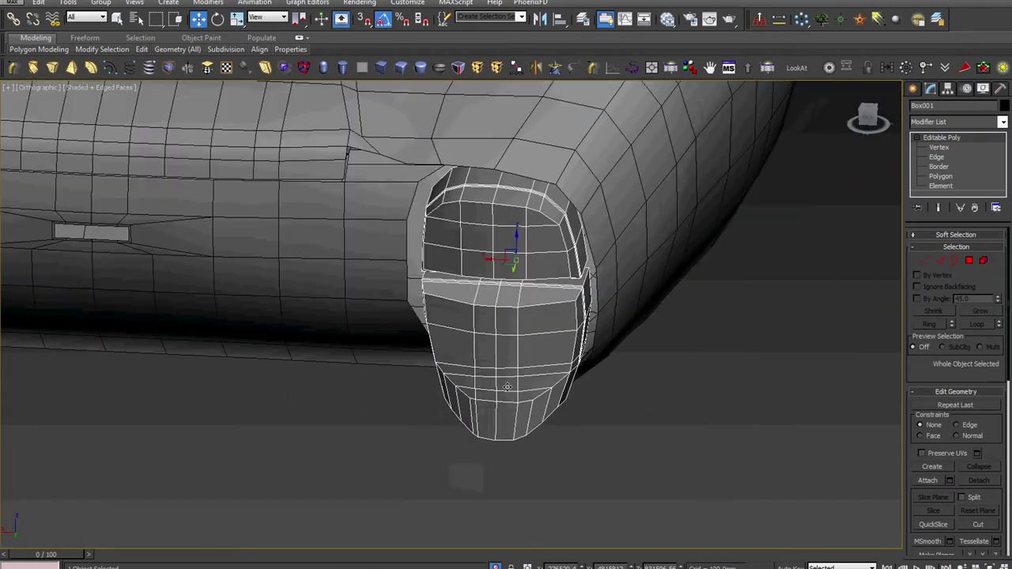
middle_click_drag(506, 387, 523, 371, "alt")
key("v")
left_click(532, 383)
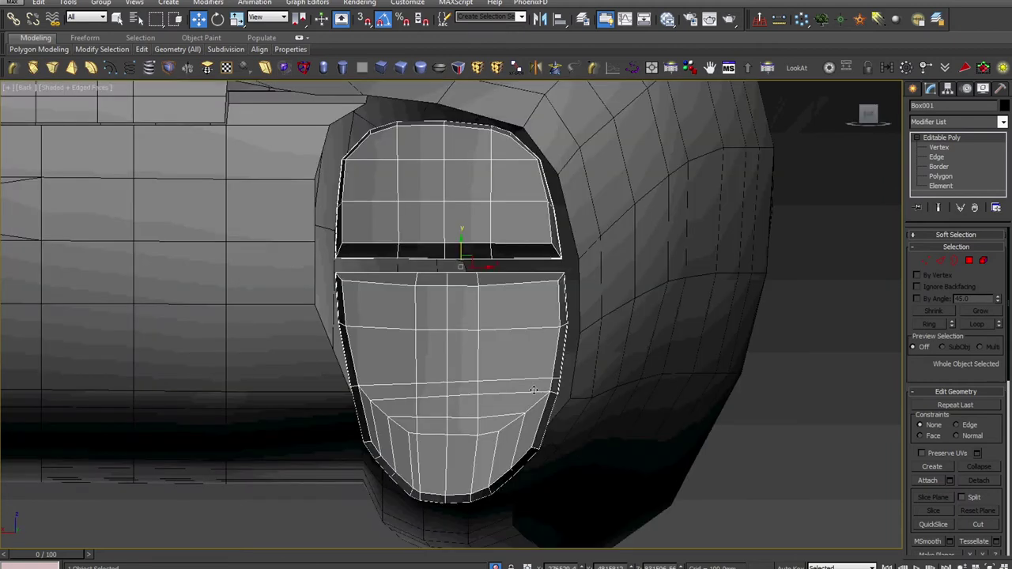
scroll(510, 379, "up", 3)
Step: Move the central 12-vertex column slightly right on X, then exit and deselect
key("1")
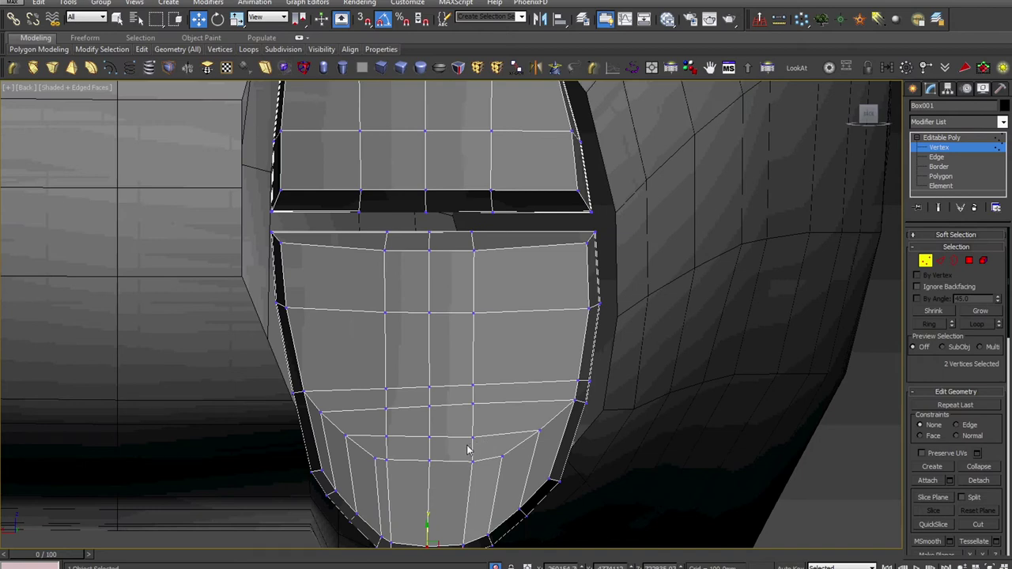
left_click_drag(515, 226, 514, 223)
left_click_drag(500, 319, 509, 319)
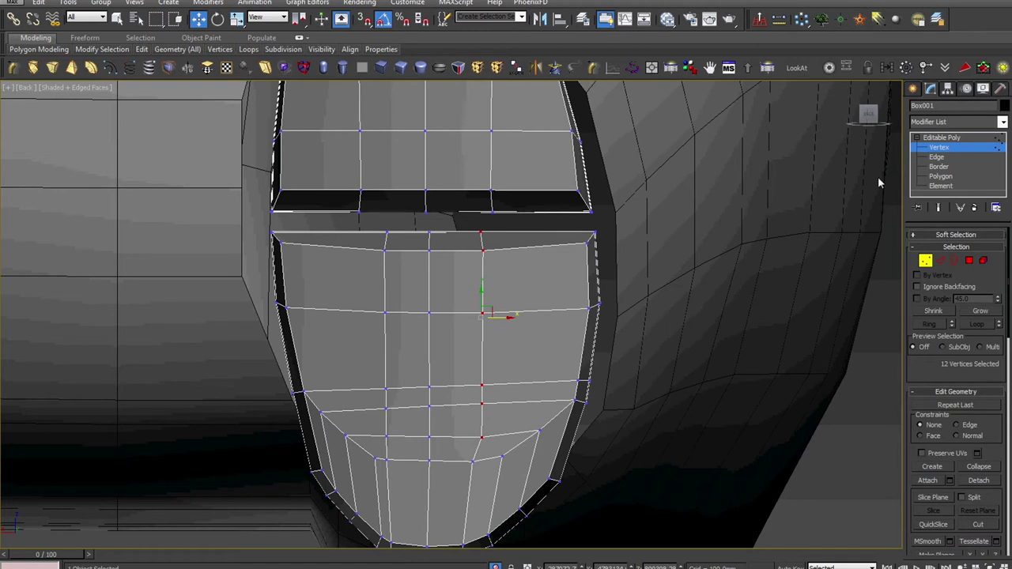
left_click(970, 148)
left_click(879, 257)
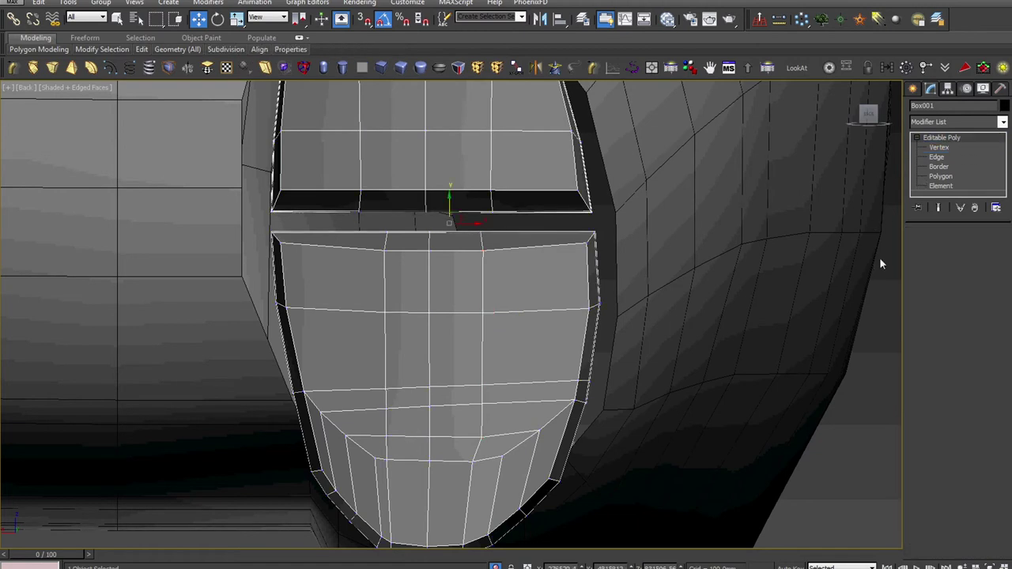
scroll(879, 257, "down", 4)
scroll(880, 257, "down", 4)
middle_click_drag(802, 267, 790, 305)
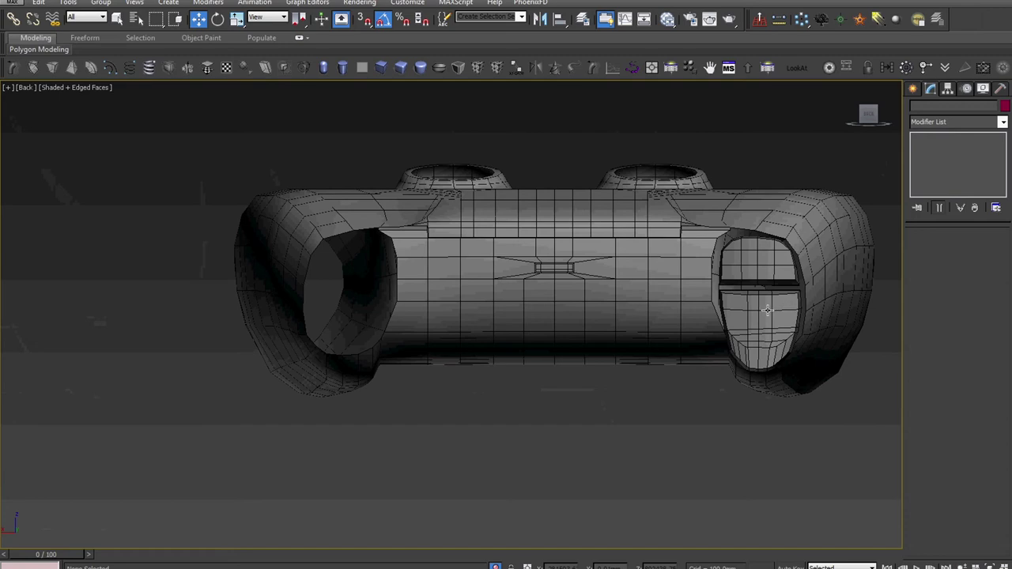
Step: Switch to Front view and centre the controller model in the viewport
left_click(767, 311)
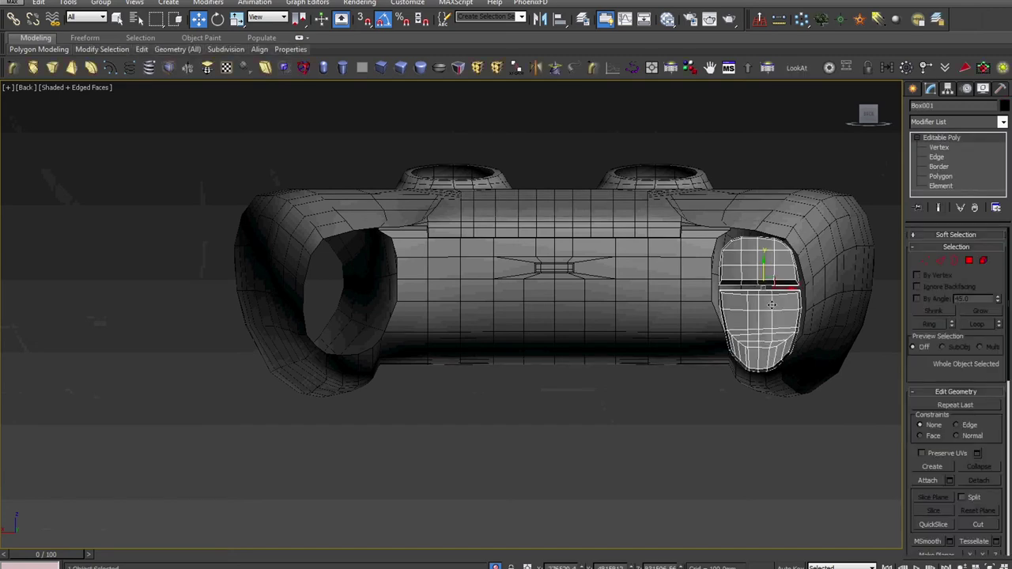
left_click(677, 390)
scroll(675, 391, "down", 4)
scroll(599, 392, "down", 3)
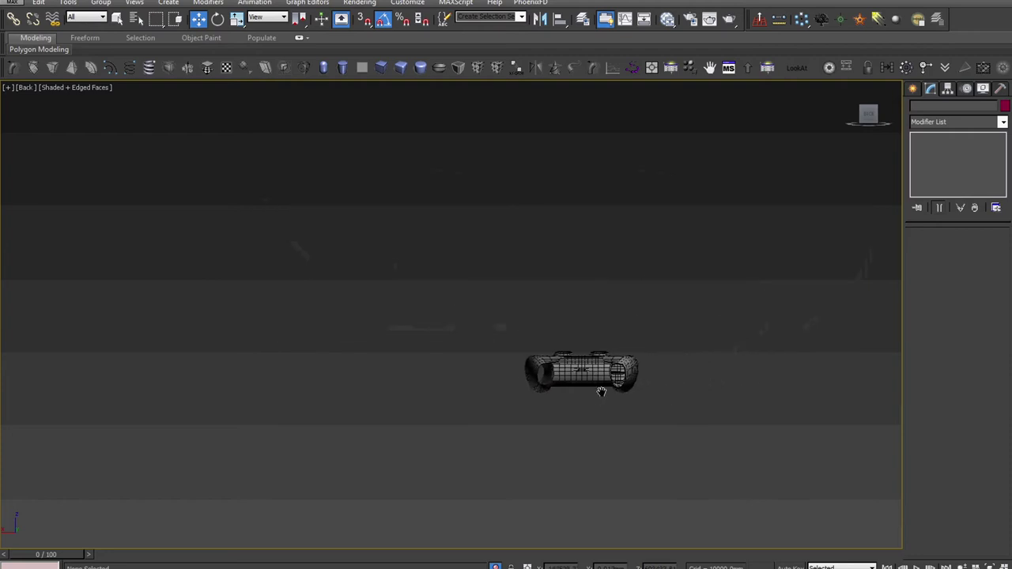
key("f")
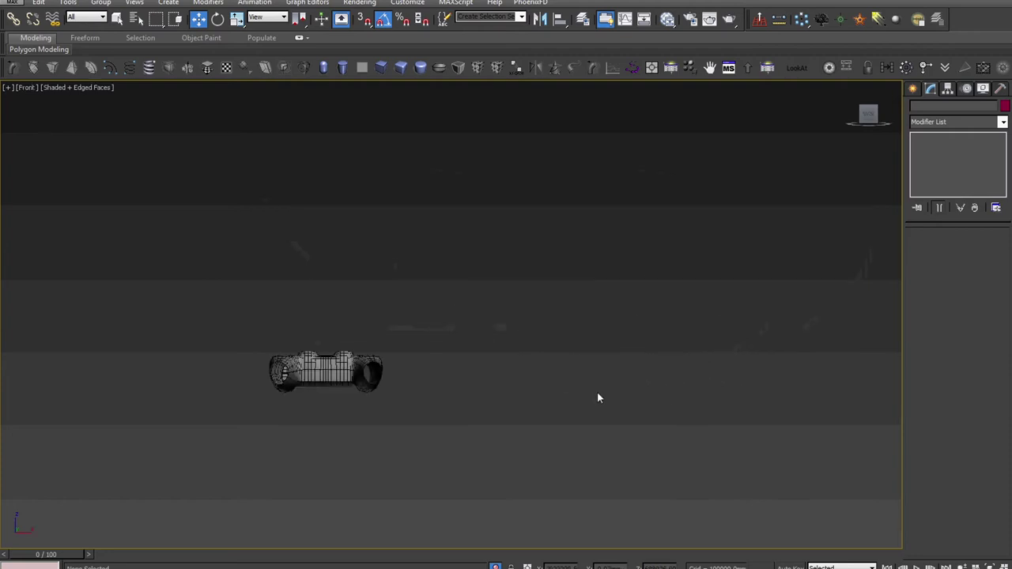
scroll(459, 395, "down", 2)
middle_click_drag(460, 430, 512, 372)
scroll(512, 373, "up", 5)
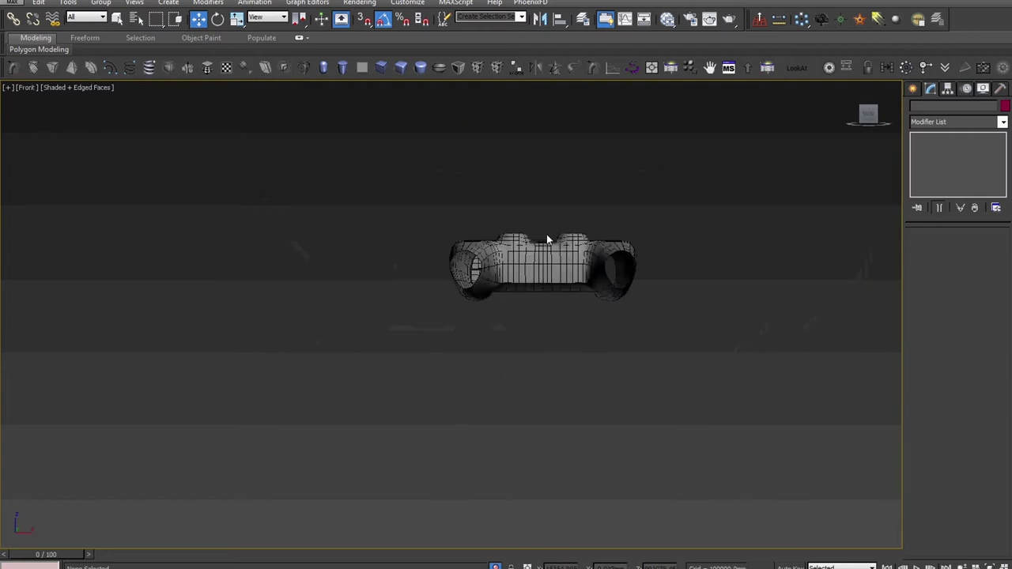
scroll(546, 235, "up", 4)
middle_click_drag(573, 315, 546, 308)
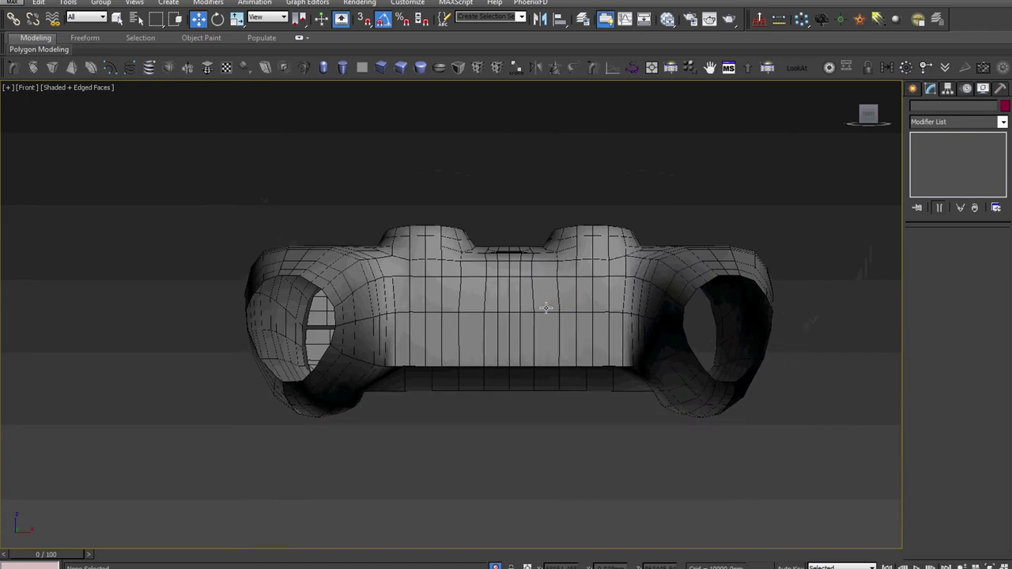
scroll(546, 308, "down", 3)
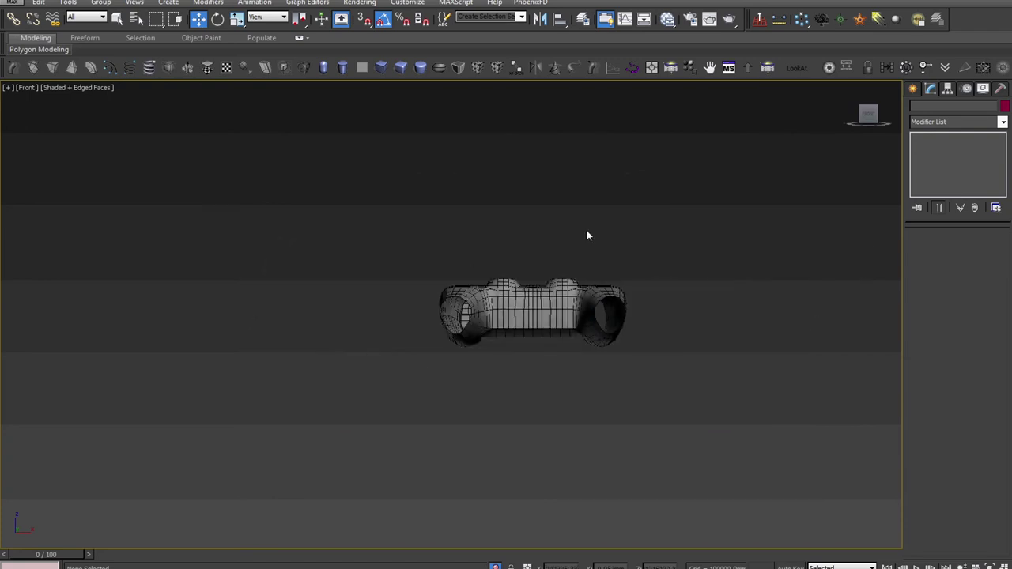
scroll(609, 314, "up", 3)
Step: Select Plane002, the other body half, and pick an edge at the grip opening in Edge mode
left_click(610, 314)
scroll(609, 314, "down", 1)
left_click(392, 322)
middle_click_drag(392, 323, 437, 380, "alt")
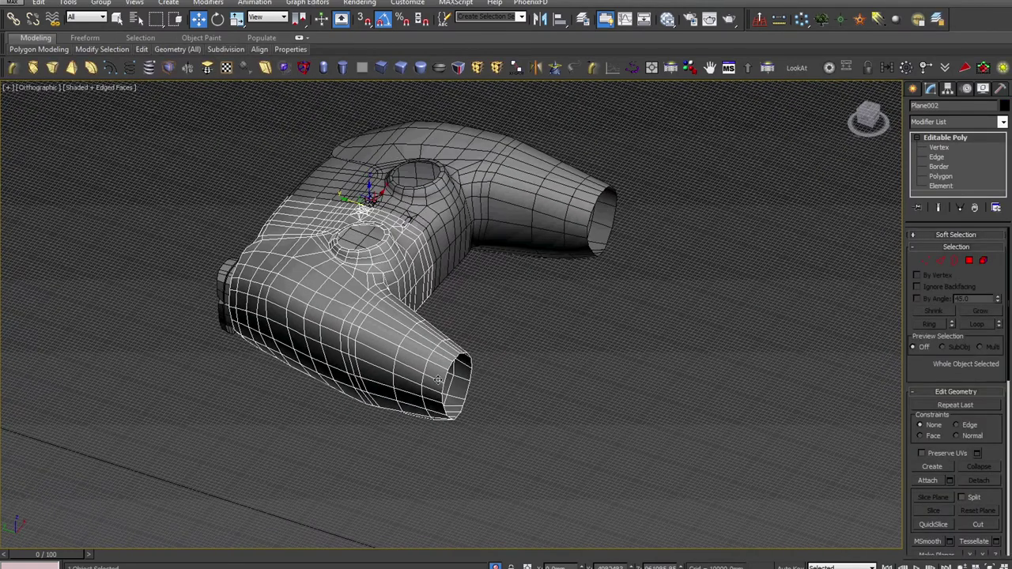
scroll(451, 380, "up", 5)
key("2")
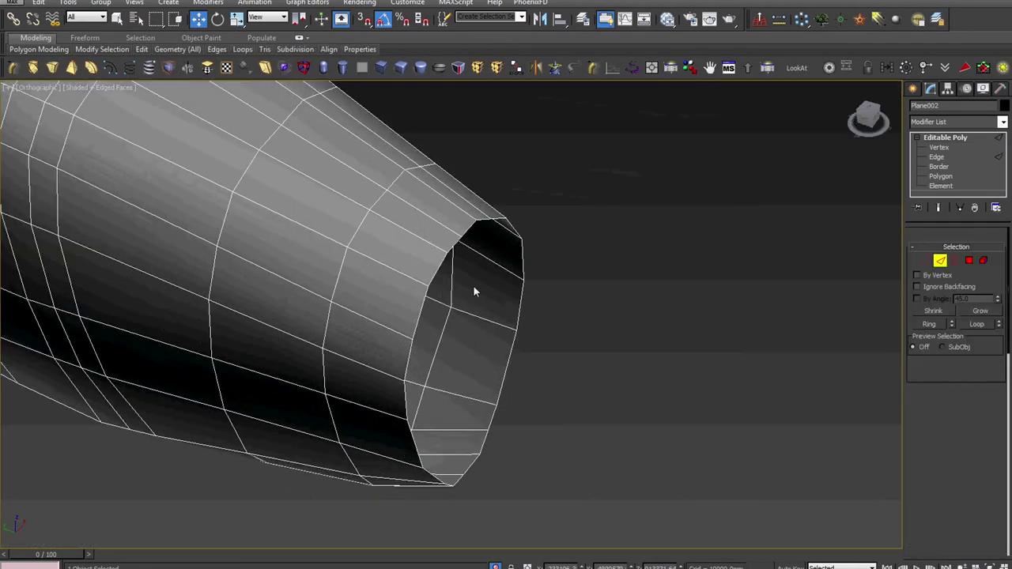
left_click(457, 246)
left_click(456, 246)
mouse_move(456, 245)
middle_mouse_down("alt")
mouse_move(457, 272)
mouse_move(475, 235)
mouse_move(501, 368)
mouse_move(503, 319)
mouse_move(548, 292)
mouse_move(504, 314)
mouse_move(518, 315)
middle_mouse_up("alt")
Step: Select vertices on the grip underside and raise them slightly on Z
scroll(554, 301, "up", 3)
scroll(622, 300, "up", 5)
key("1")
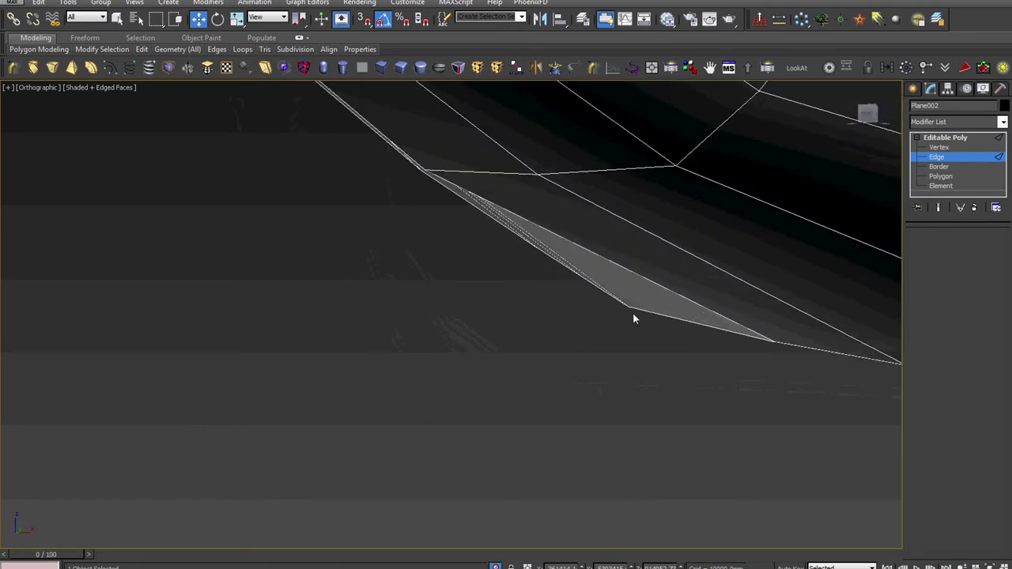
left_click(629, 307)
middle_click_drag(615, 325, 702, 312, "alt")
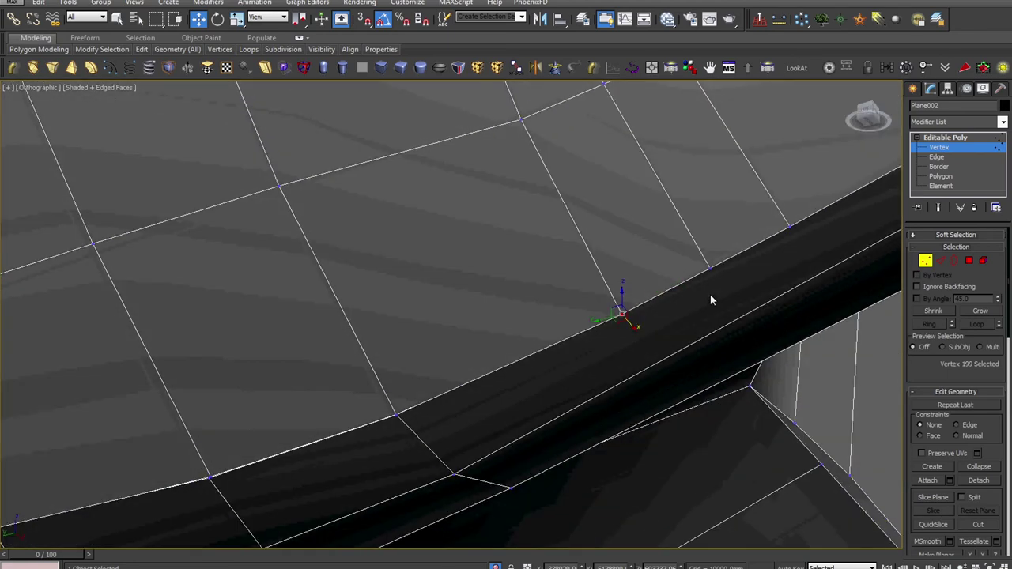
left_click(707, 269, "ctrl")
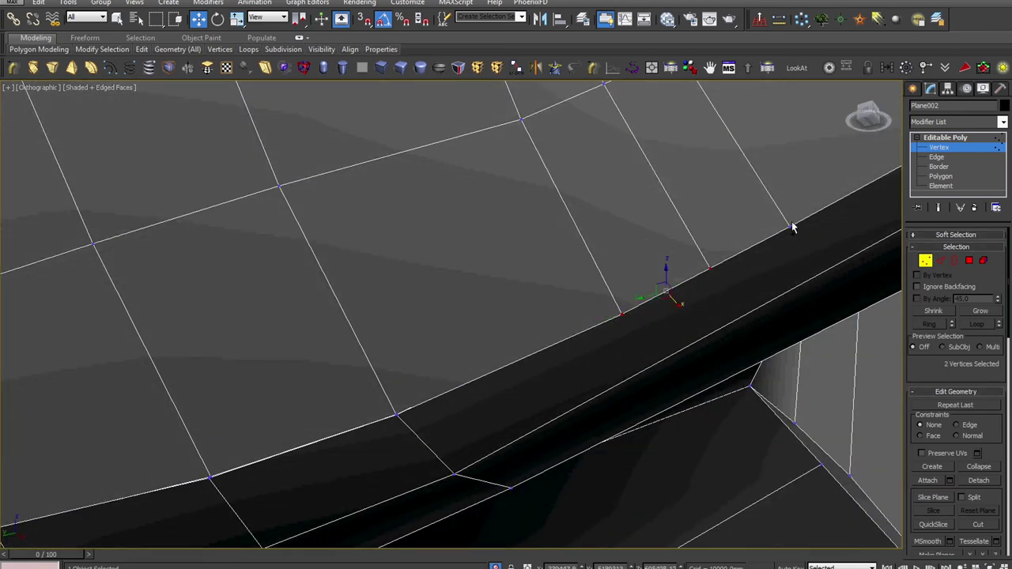
mouse_move(736, 271)
middle_mouse_down("alt")
mouse_move(515, 282)
mouse_move(724, 237)
middle_mouse_up("alt")
left_click_drag(709, 250, 709, 235)
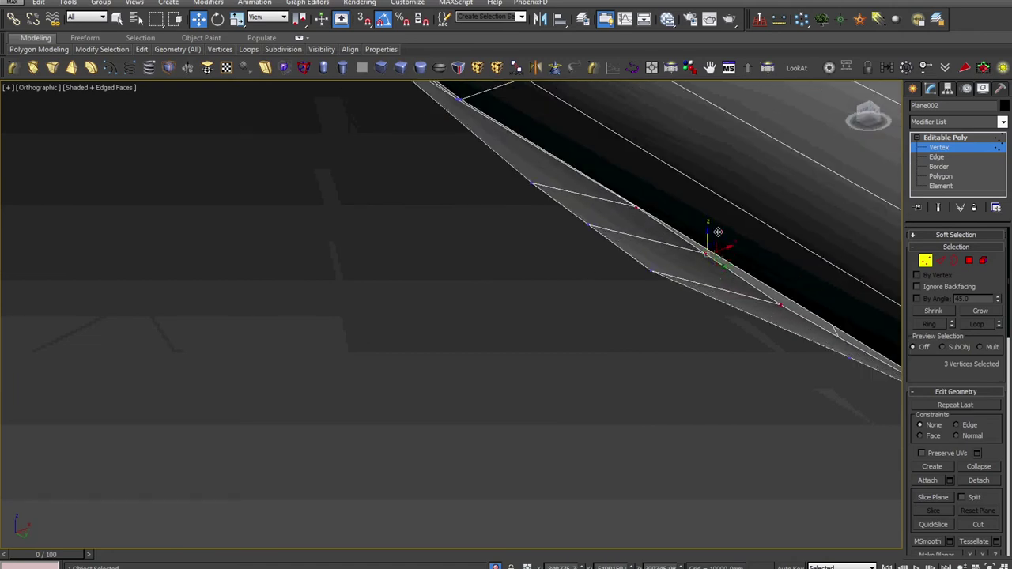
middle_click_drag(717, 233, 718, 242, "alt")
left_click_drag(805, 334, 814, 297)
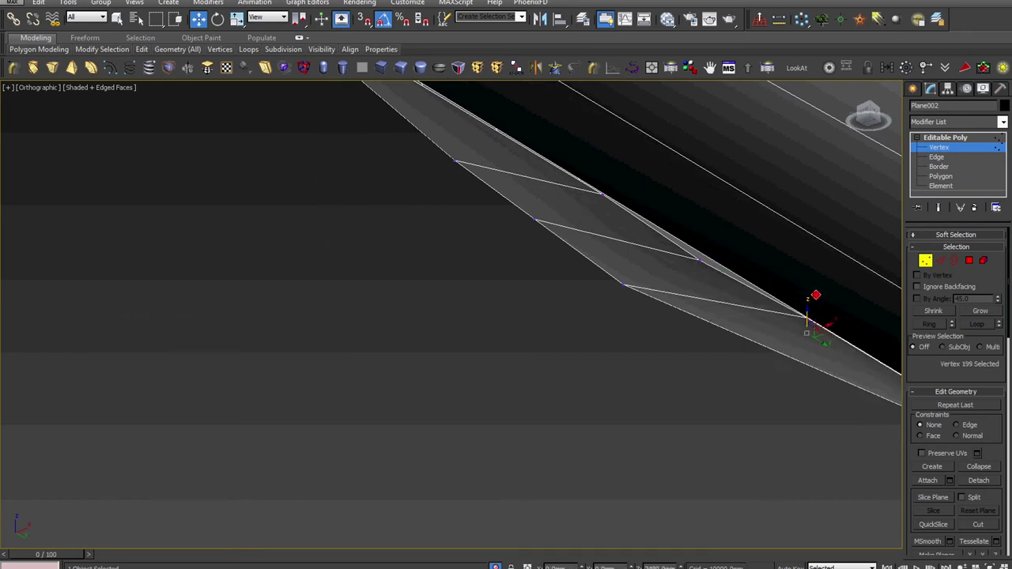
Step: Select the next vertex along the seam and inspect the grip shape and its rounded tip
left_click(701, 260)
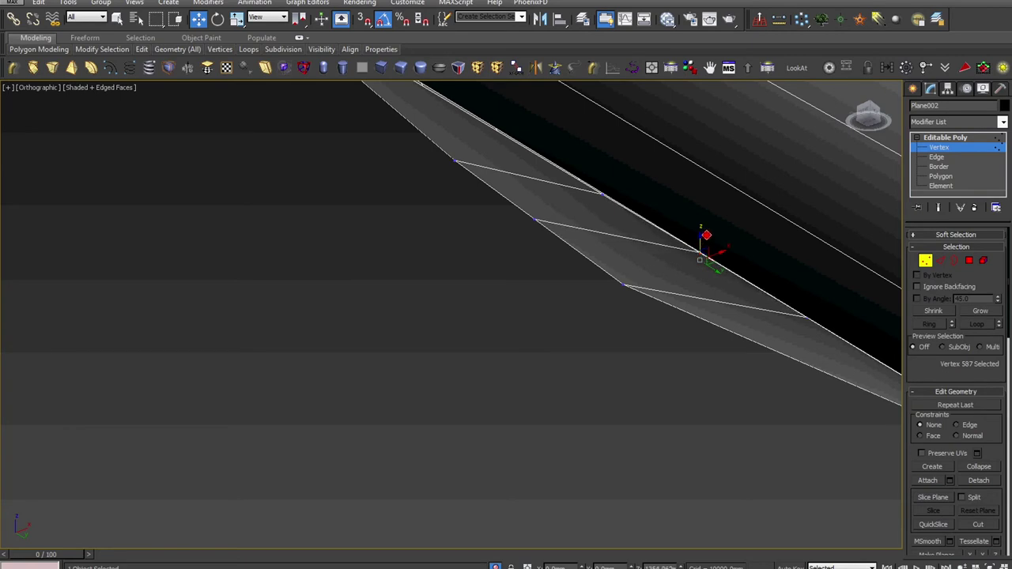
scroll(702, 260, "down", 2)
scroll(703, 261, "down", 3)
middle_click_drag(704, 261, 732, 189, "alt")
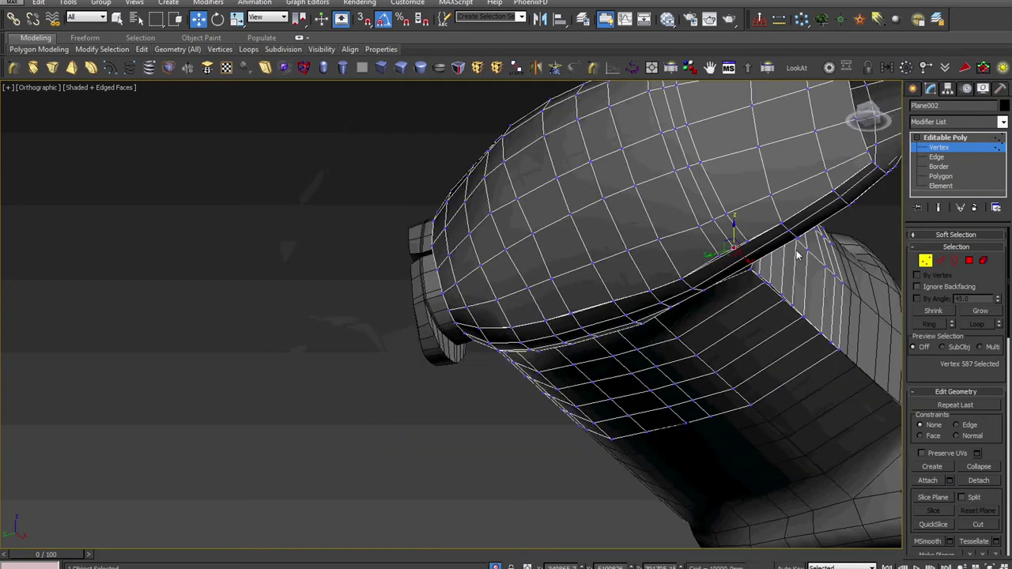
mouse_move(731, 189)
middle_mouse_down("alt")
mouse_move(619, 313)
mouse_move(532, 290)
mouse_move(700, 281)
mouse_move(464, 285)
mouse_move(470, 356)
mouse_move(402, 357)
mouse_move(463, 253)
mouse_move(497, 241)
mouse_move(490, 253)
mouse_move(668, 290)
middle_mouse_up("alt")
scroll(463, 253, "up", 5)
scroll(463, 253, "up", 3)
scroll(484, 253, "up", 3)
scroll(491, 253, "up", 2)
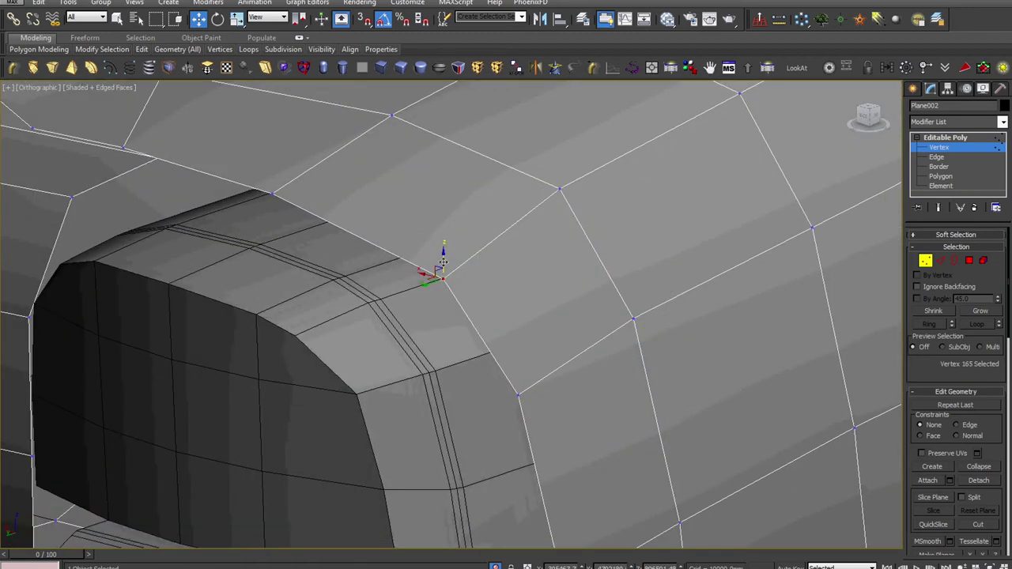
mouse_move(444, 262)
middle_mouse_down("alt")
mouse_move(488, 311)
mouse_move(521, 309)
mouse_move(482, 298)
mouse_move(542, 311)
mouse_move(509, 303)
mouse_move(467, 309)
mouse_move(510, 279)
middle_mouse_up("alt")
scroll(511, 280, "up", 3)
scroll(511, 280, "up", 2)
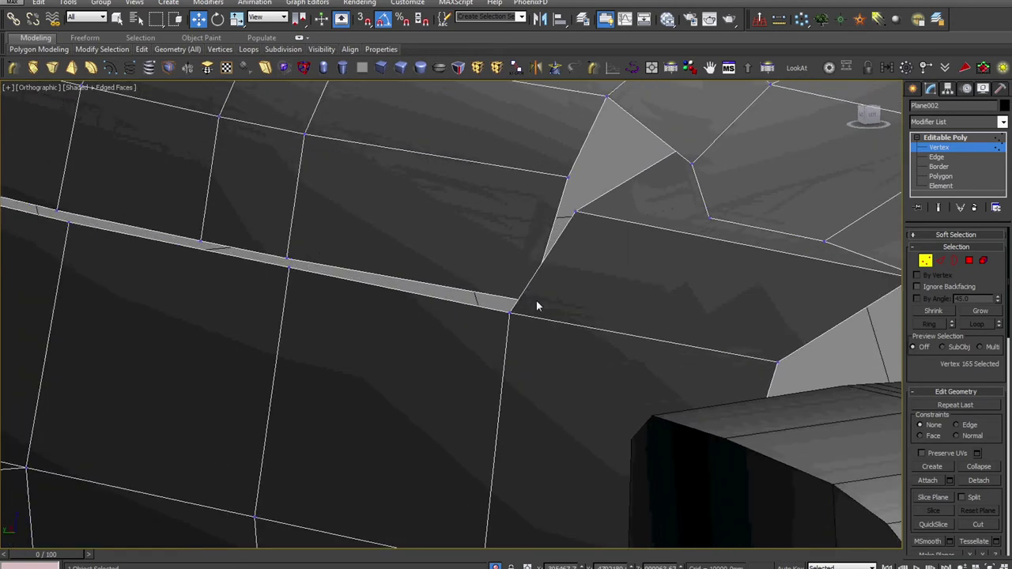
Step: Select a vertex near the hull seam and inspect the seam up close from several angles
left_click(561, 282)
left_click_drag(564, 276, 520, 316)
mouse_move(520, 316)
middle_mouse_down("alt")
mouse_move(544, 333)
mouse_move(512, 356)
middle_mouse_up("alt")
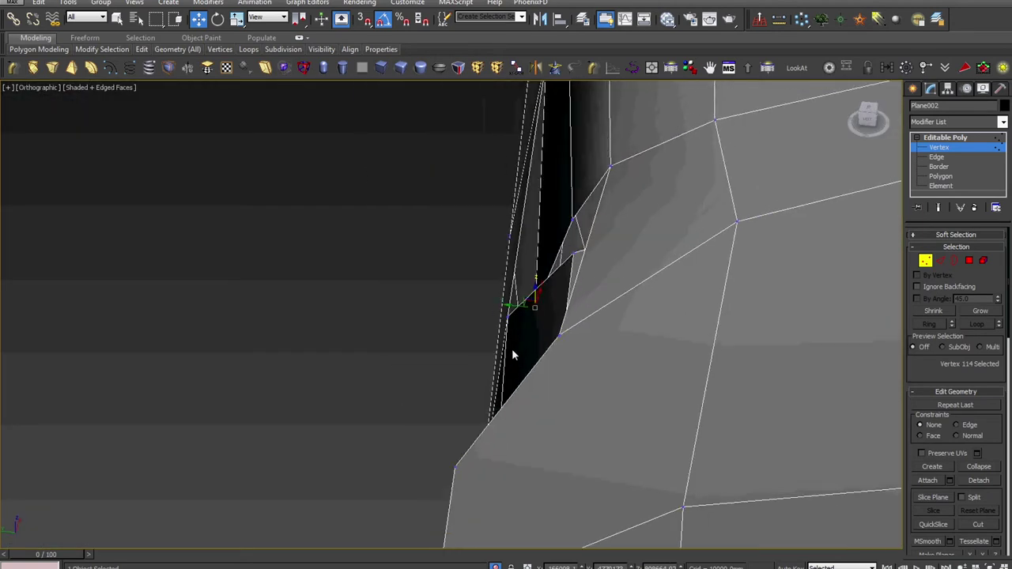
mouse_move(518, 309)
middle_mouse_down("alt")
mouse_move(510, 305)
mouse_move(498, 332)
mouse_move(527, 354)
mouse_move(593, 341)
middle_mouse_up("alt")
scroll(529, 341, "down", 2)
Step: Zoom in on an octagonal hole on the hull top and select vertices beside it
mouse_move(529, 341)
middle_mouse_down("alt")
mouse_move(524, 309)
mouse_move(540, 377)
mouse_move(508, 290)
middle_mouse_up("alt")
scroll(508, 290, "up", 3)
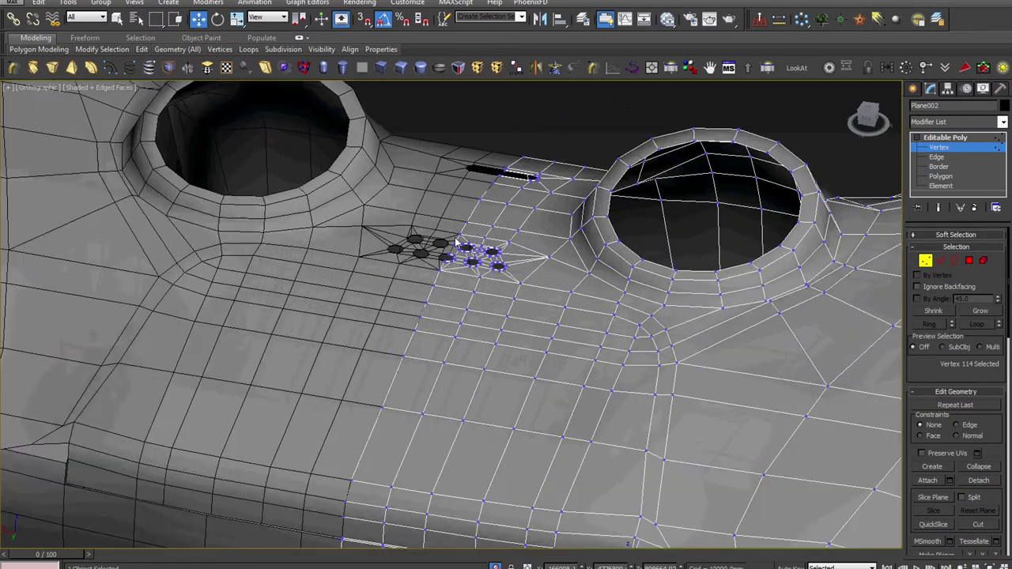
scroll(498, 289, "up", 4)
scroll(485, 286, "up", 3)
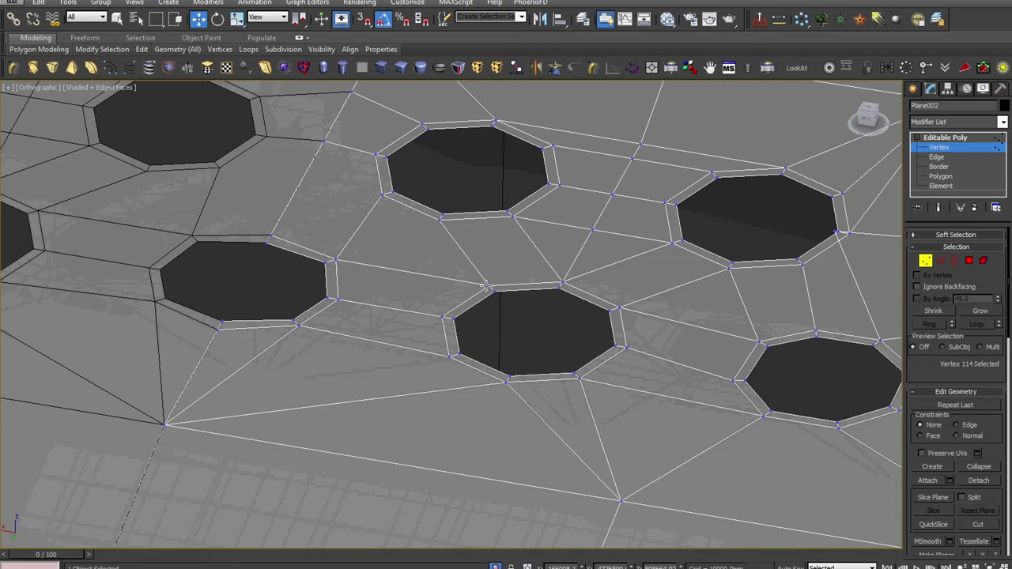
middle_click_drag(704, 308, 564, 316)
scroll(695, 264, "up", 4)
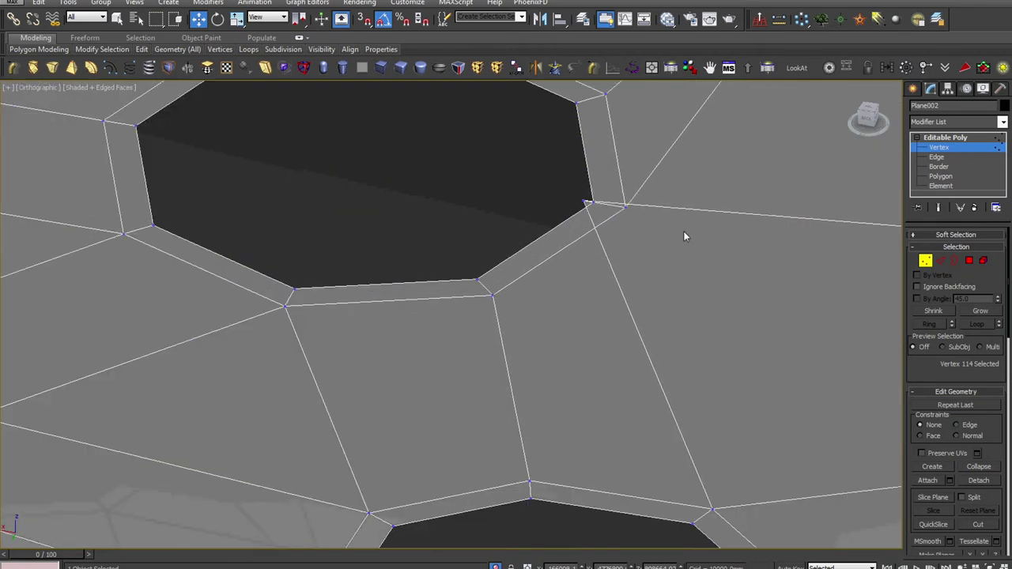
left_click_drag(589, 237, 590, 234)
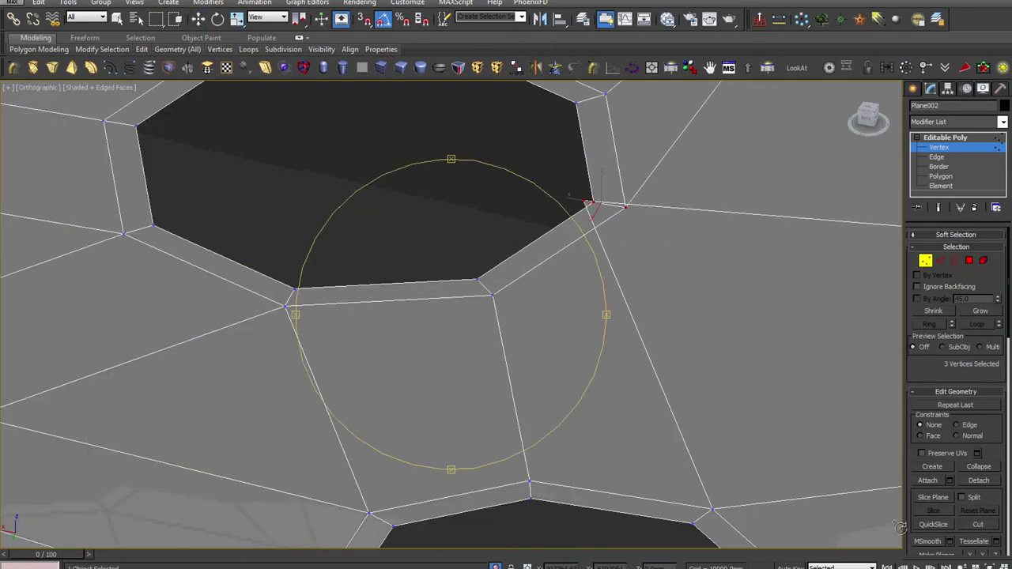
middle_click_drag(588, 299, 565, 328, "alt")
left_click(607, 213)
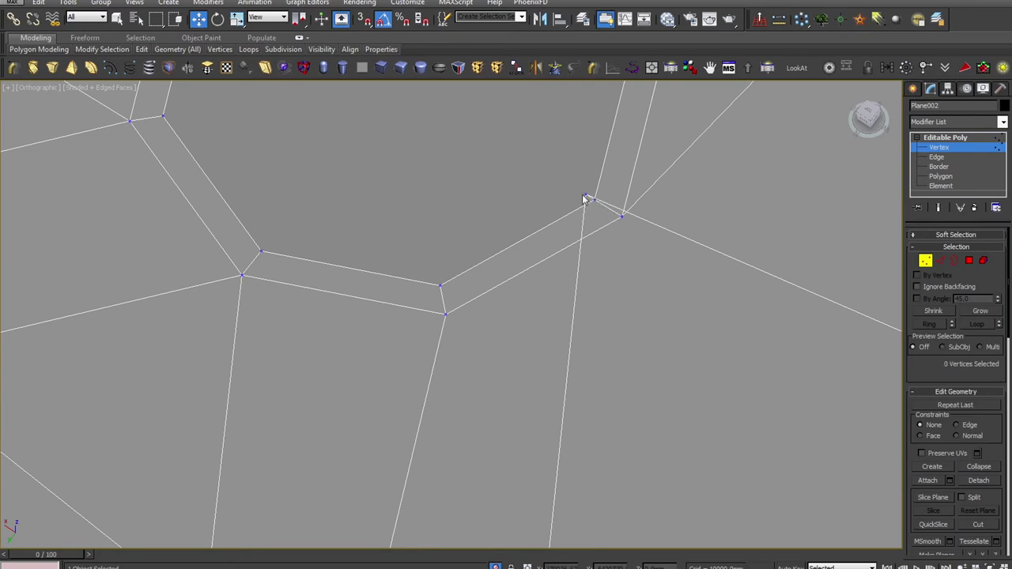
left_click(583, 195)
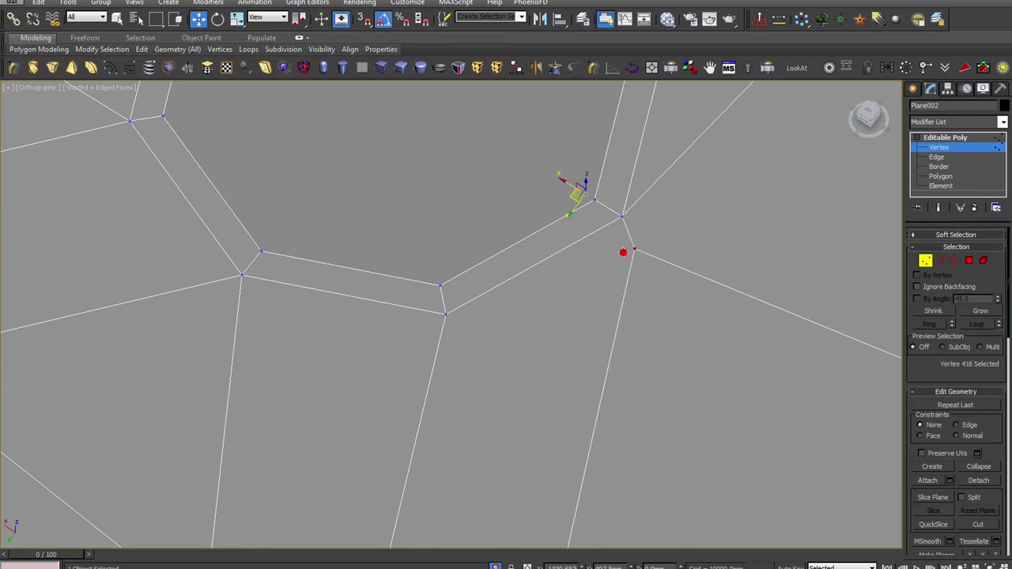
scroll(644, 253, "down", 3)
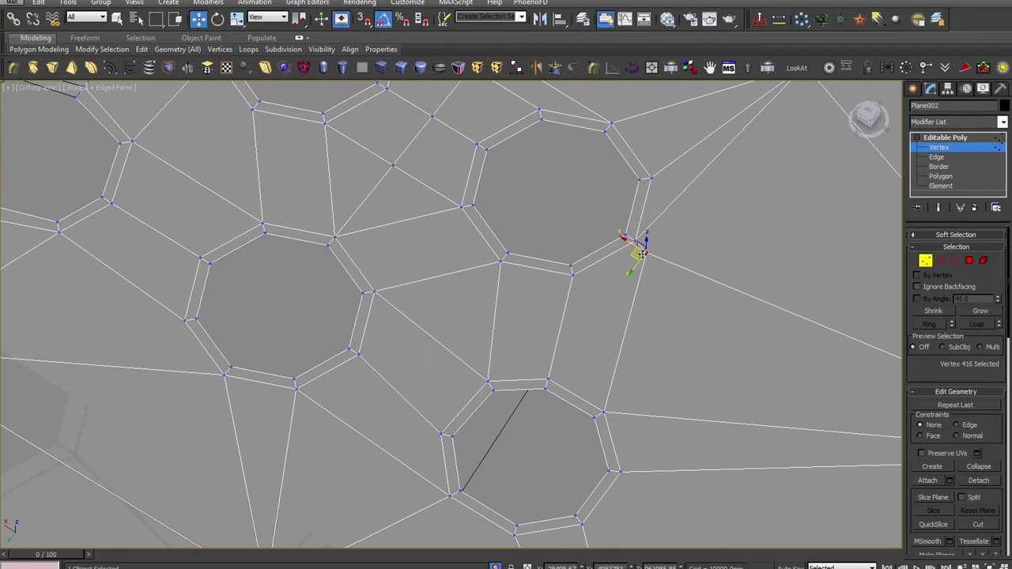
scroll(699, 228, "up", 3)
right_click(696, 219)
left_click(597, 293)
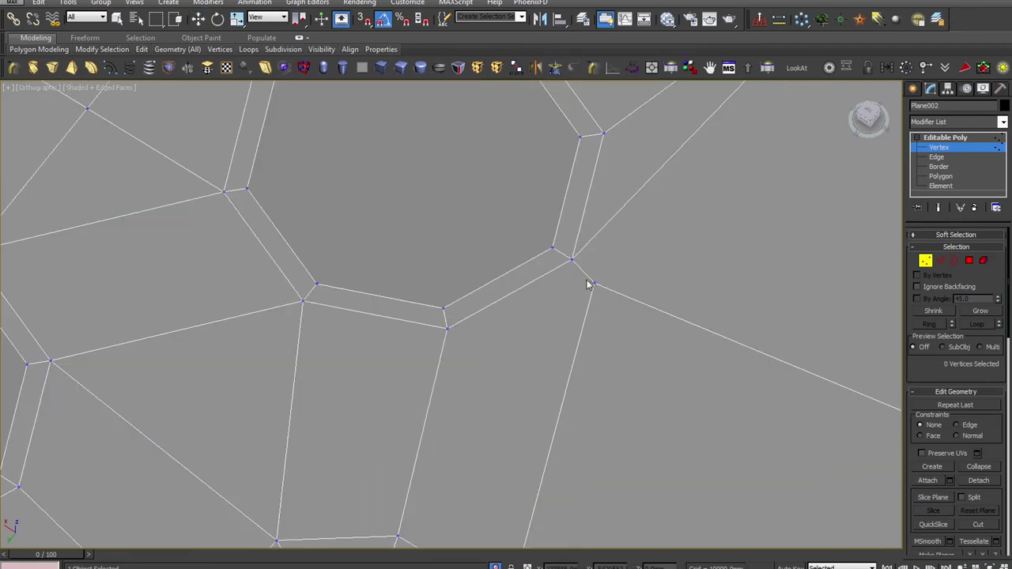
Step: Frame the hole cluster and locate the diagonal edge beside it in Edge mode
key("w")
scroll(632, 277, "down", 3)
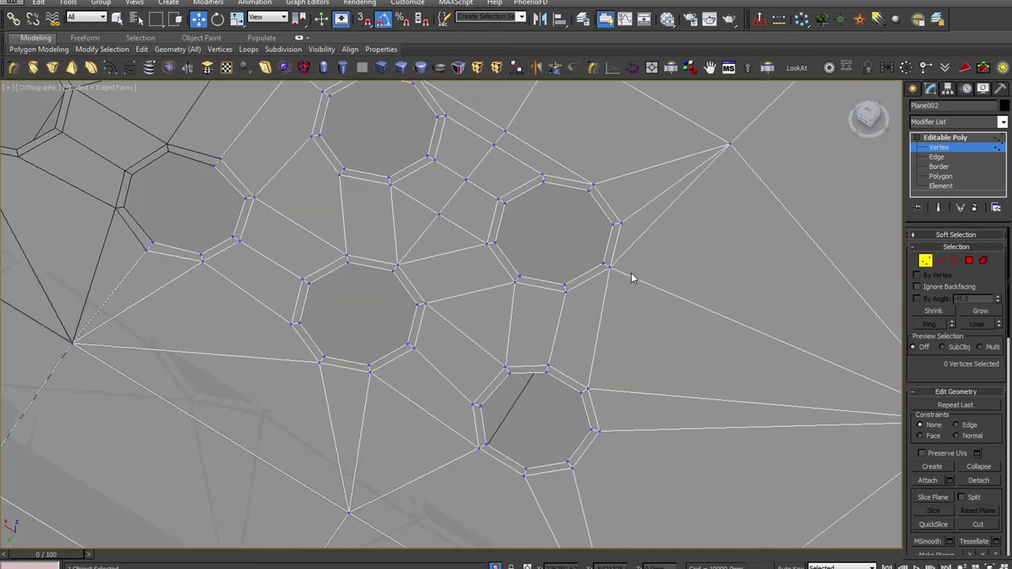
middle_click_drag(632, 277, 529, 306)
scroll(529, 306, "down", 2)
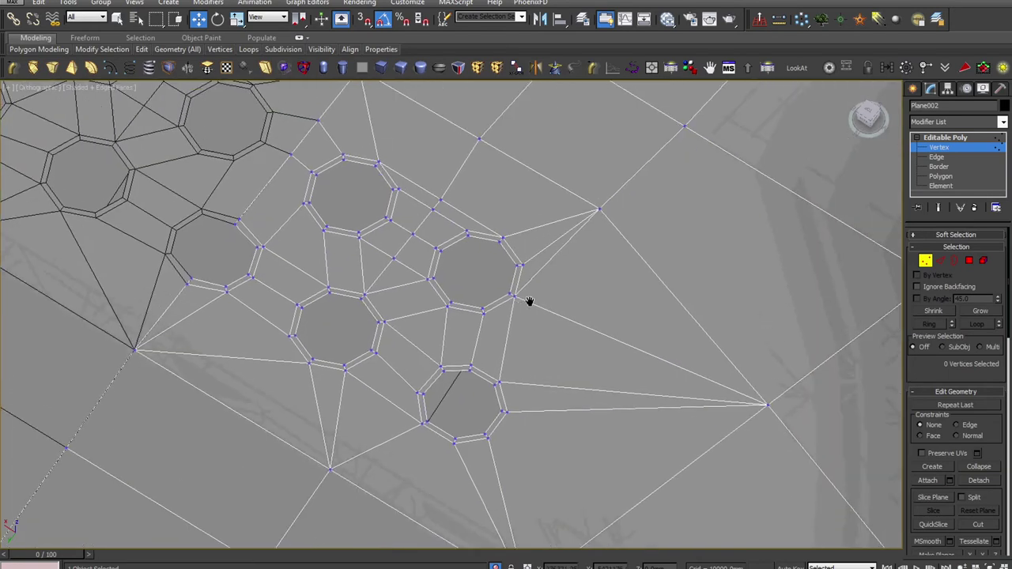
left_click(937, 158)
left_click(557, 251)
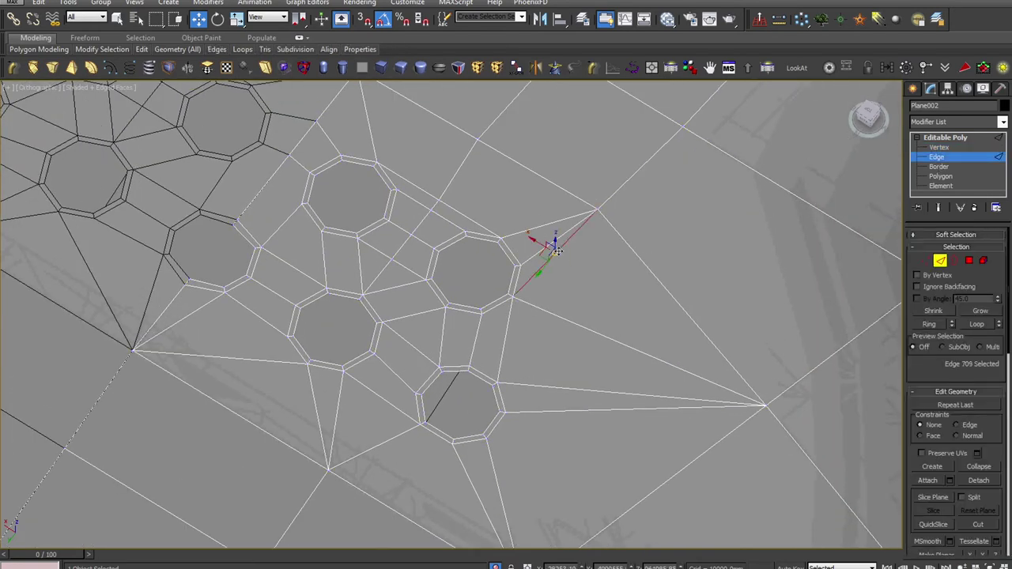
left_click(562, 256)
scroll(562, 255, "down", 3)
middle_click_drag(564, 256, 573, 284)
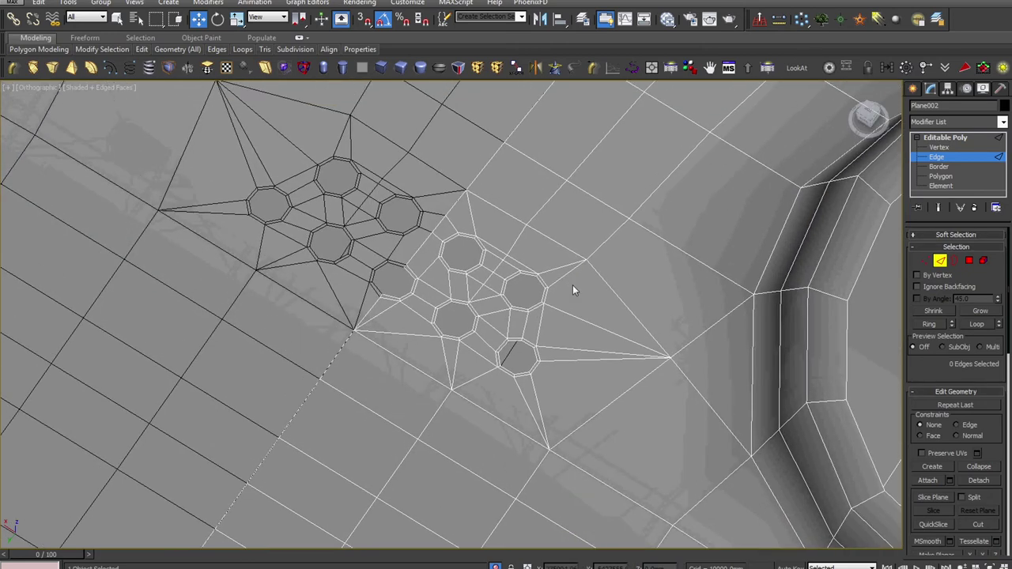
left_click(945, 138)
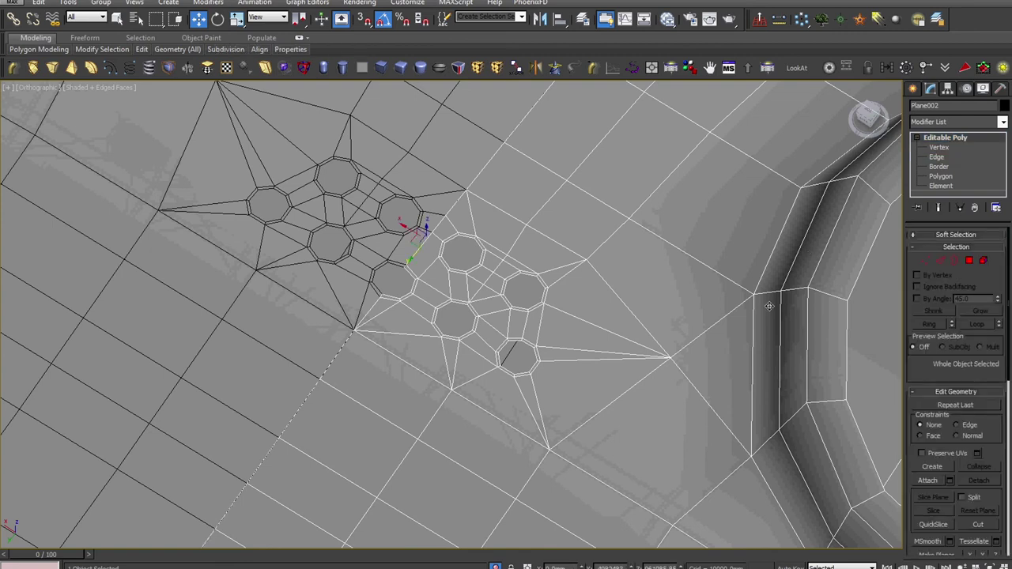
scroll(669, 269, "down", 5)
scroll(668, 268, "up", 3)
scroll(668, 268, "up", 3)
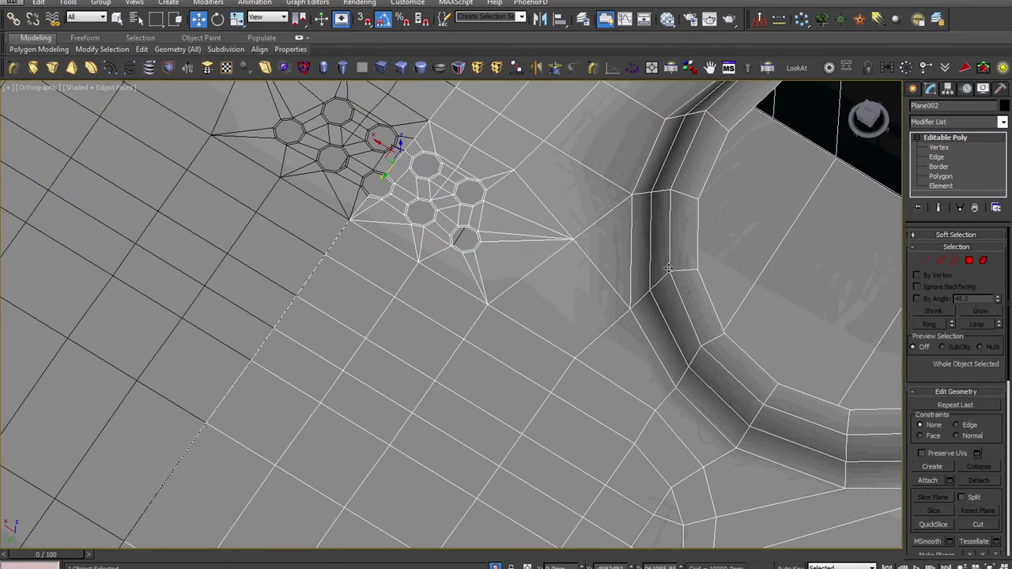
middle_click_drag(630, 309, 598, 343, "alt")
Step: Connect the two vertices below the hole cluster and remove the leftover diagonal edge
key("1")
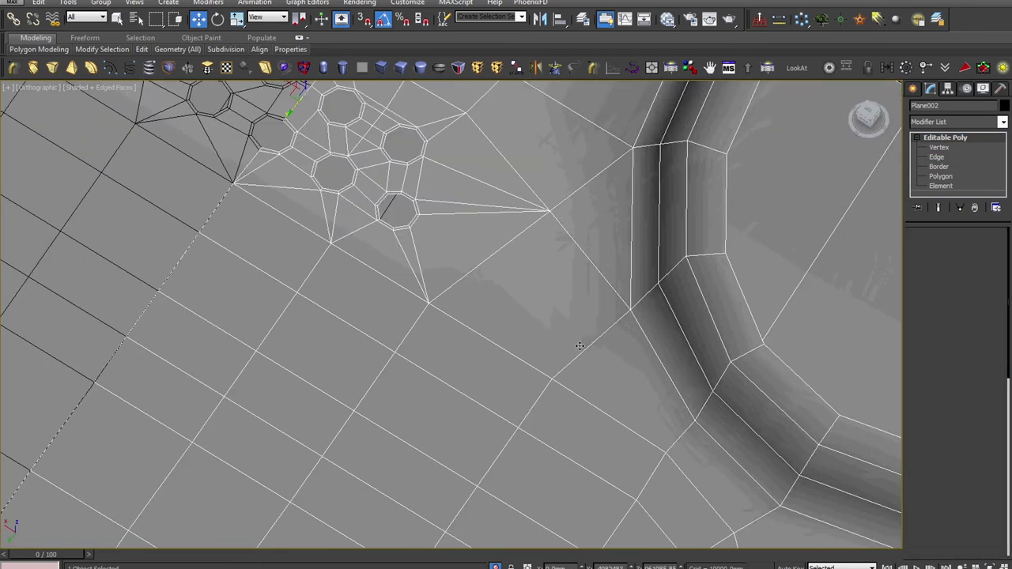
left_click_drag(589, 247, 589, 213)
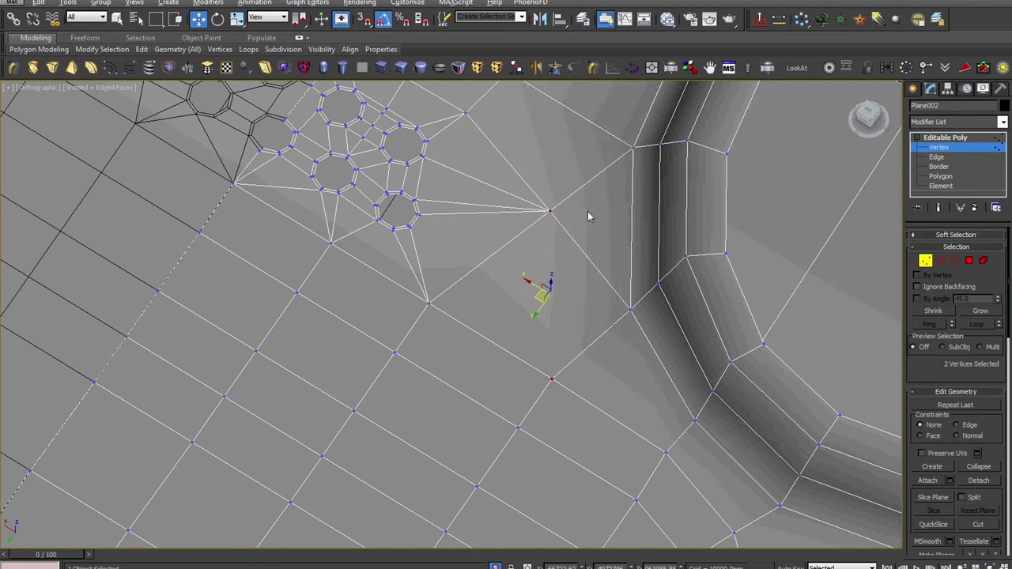
key("ctrl+shift+e")
key("2")
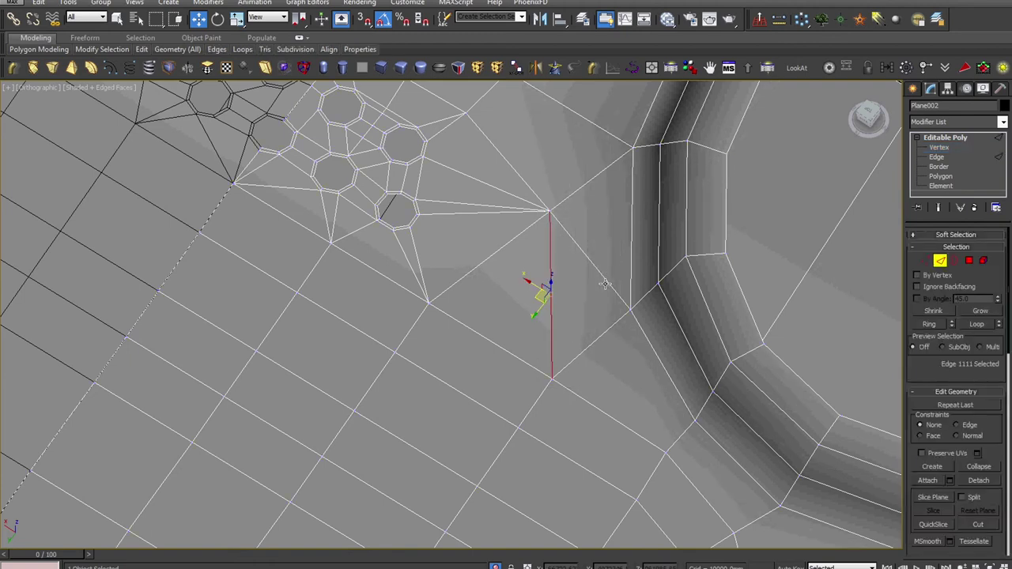
left_click(605, 281)
key("BackSpace")
mouse_move(606, 282)
middle_mouse_down("alt")
mouse_move(640, 346)
mouse_move(607, 302)
middle_mouse_up("alt")
scroll(606, 302, "down", 5)
mouse_move(636, 383)
middle_mouse_down("alt")
mouse_move(651, 345)
mouse_move(819, 274)
middle_mouse_up("alt")
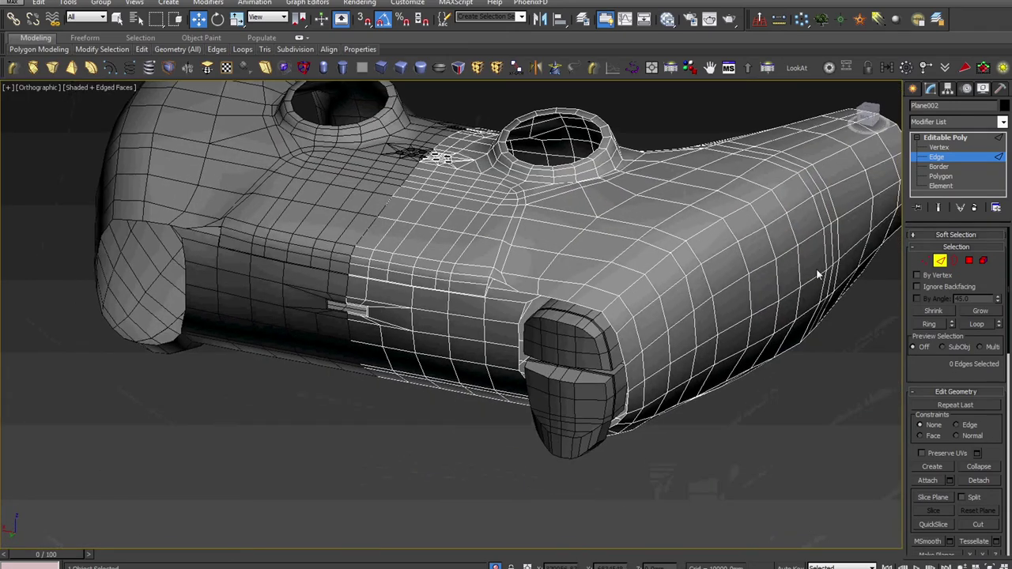
Step: Mirror the grip-end trigger piece as an instance and place the copy at the left grip
left_click(955, 153)
left_click(601, 447)
left_click(589, 439)
mouse_move(589, 439)
middle_mouse_down("alt")
mouse_move(607, 429)
mouse_move(711, 439)
middle_mouse_up("alt")
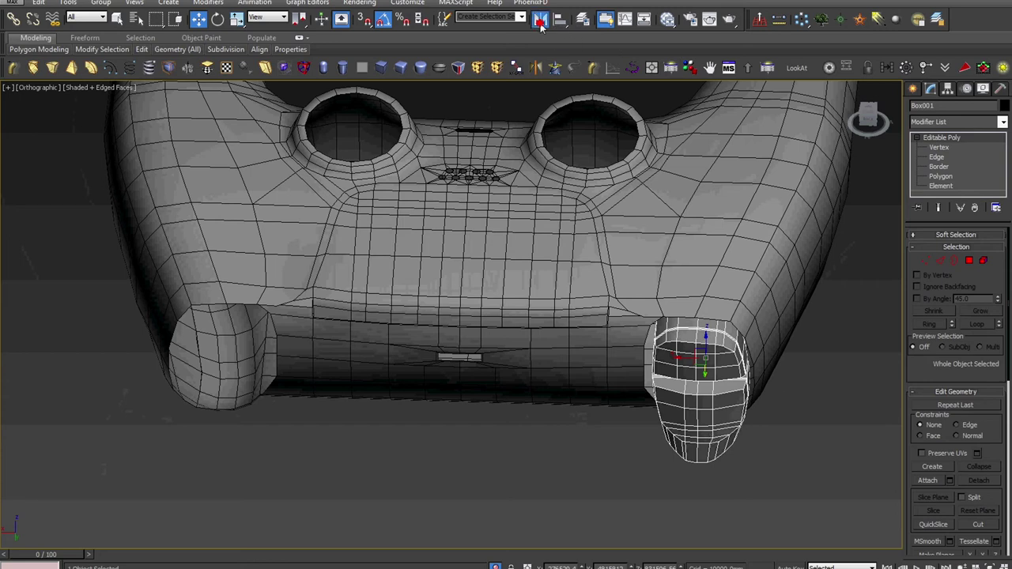
left_click(540, 19)
left_click(491, 321)
left_click(472, 376)
right_click(639, 269)
left_click(652, 285)
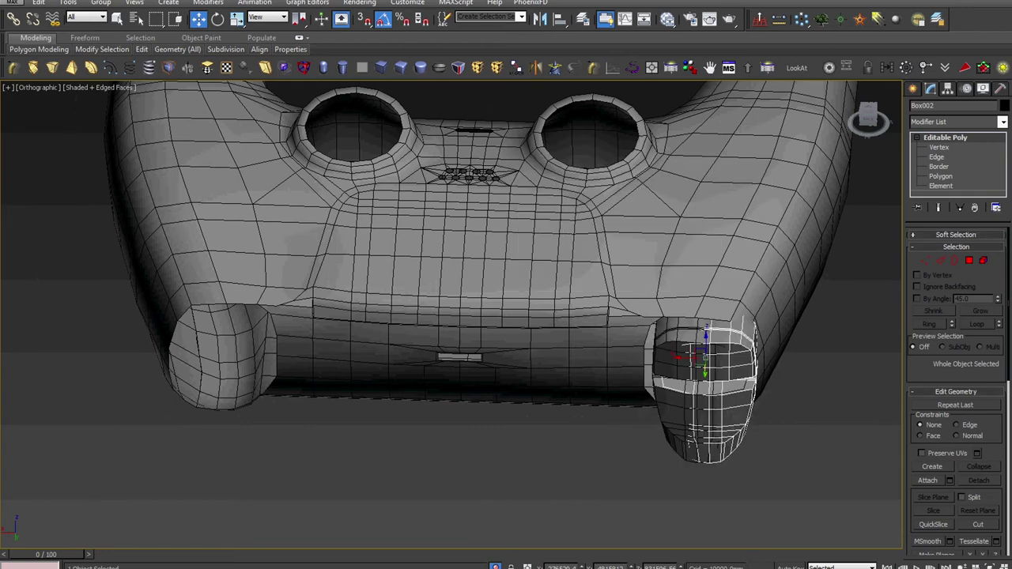
key("Return")
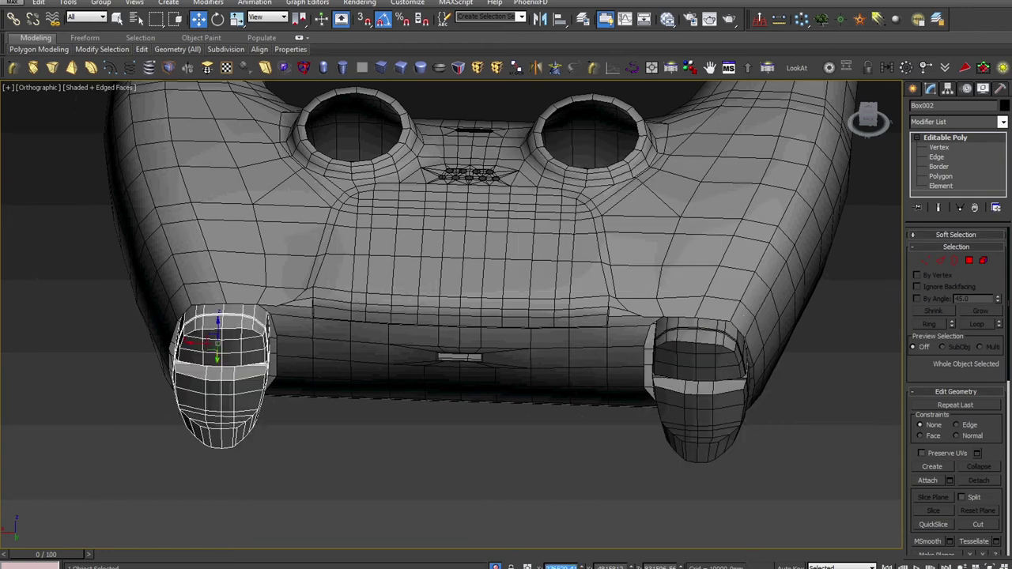
right_click(514, 392)
left_click(534, 474)
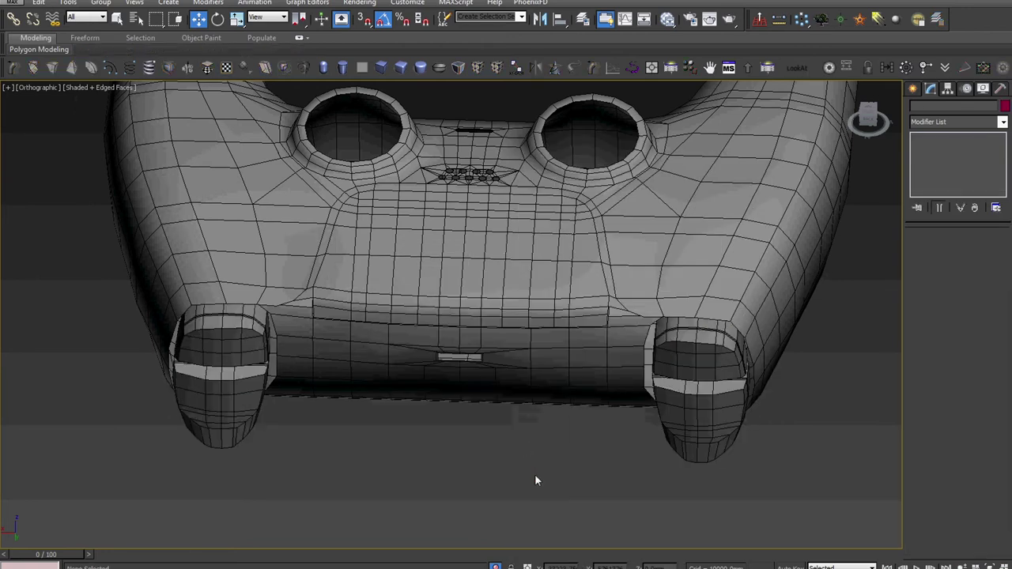
Step: Select both trigger elements, assign smoothing group 22, and apply Auto Smooth
left_click(709, 436)
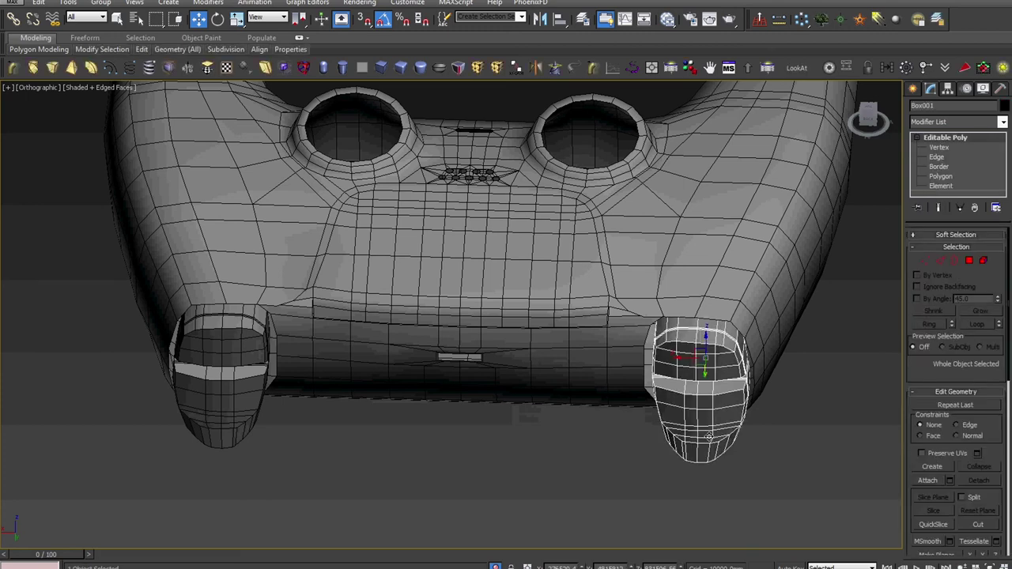
key("5")
left_click(709, 437)
left_click(715, 360, "ctrl")
scroll(960, 340, "down", 2)
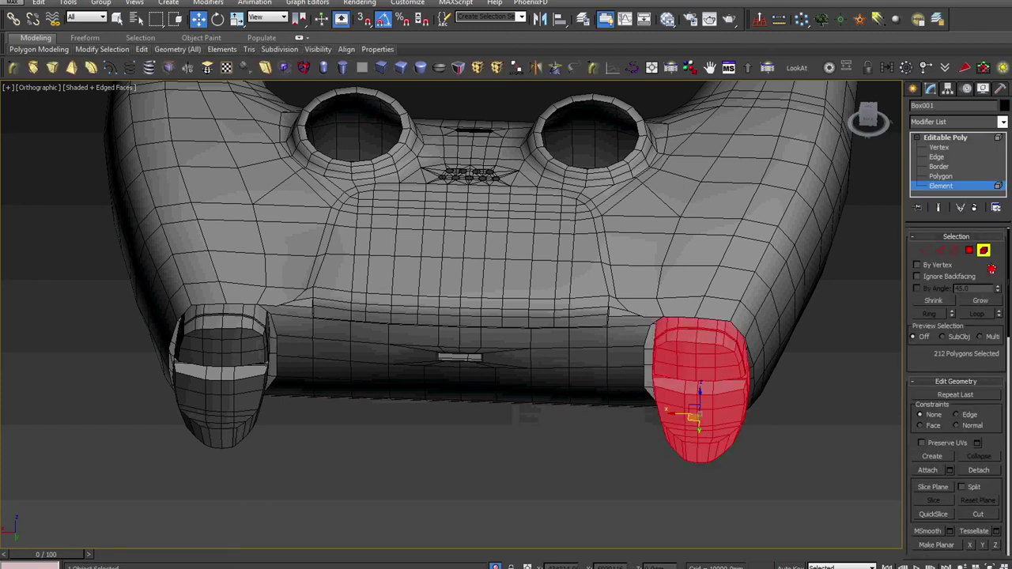
scroll(965, 336, "down", 6)
left_click(972, 534)
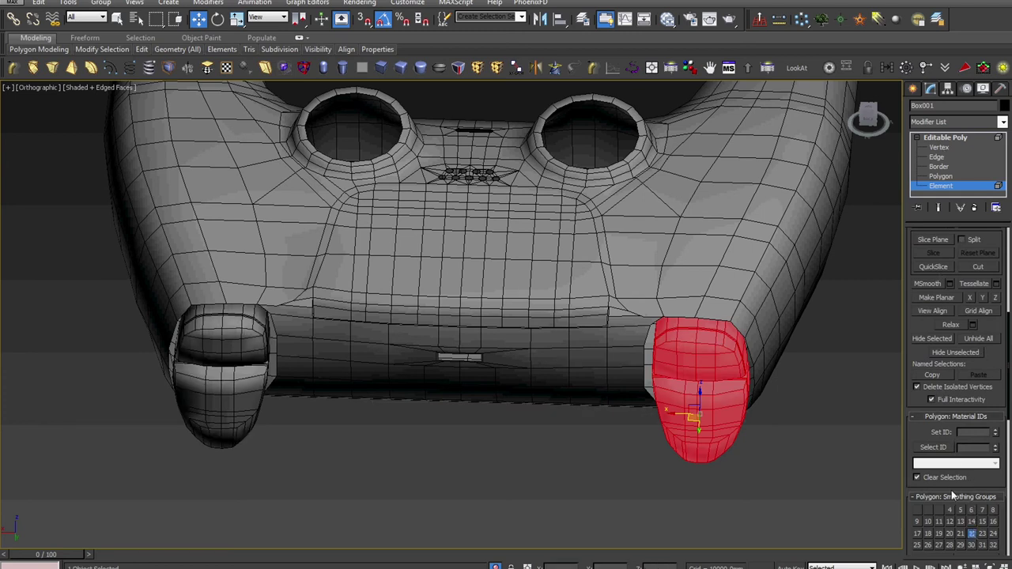
left_click_drag(1005, 407, 1001, 286)
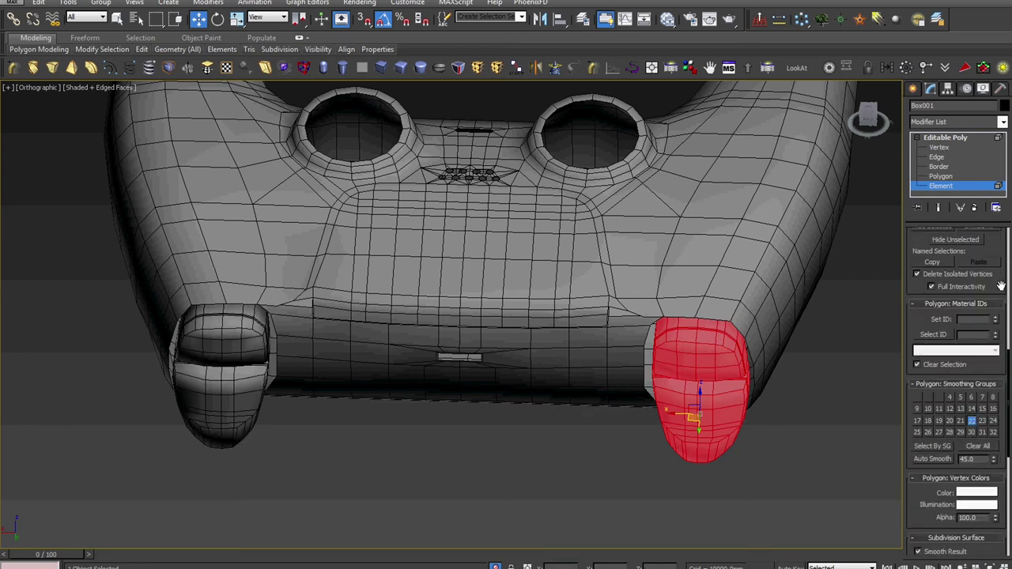
left_click(943, 459)
Step: Exit element editing and select the right body half
left_click(956, 137)
left_click(843, 376)
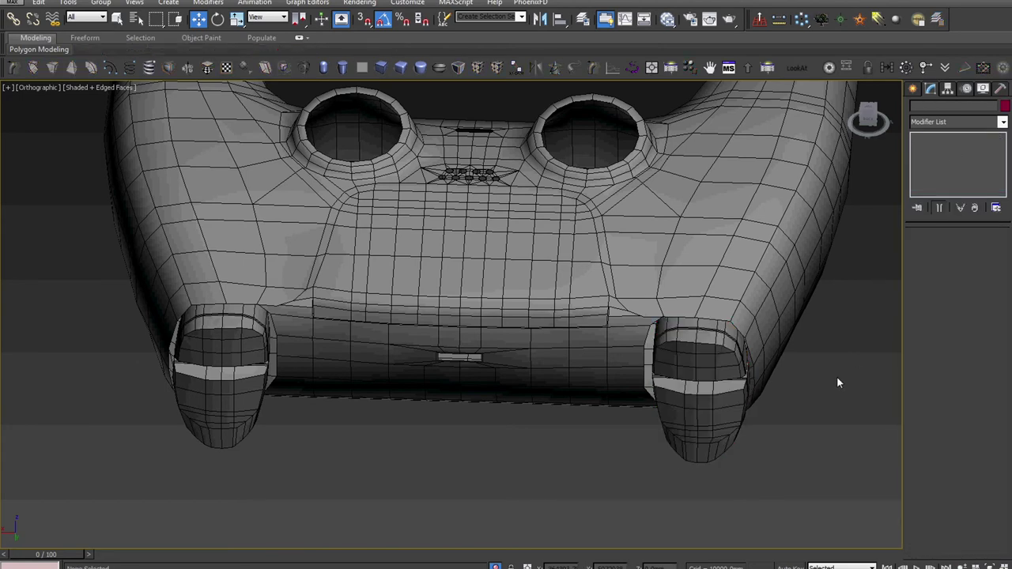
left_click(647, 395)
mouse_move(646, 395)
middle_mouse_down("alt")
mouse_move(649, 369)
mouse_move(651, 402)
middle_mouse_up("alt")
Step: Orbit around both grips to check the trigger pieces, then put the right body half into Vertex mode
scroll(629, 369, "up", 8)
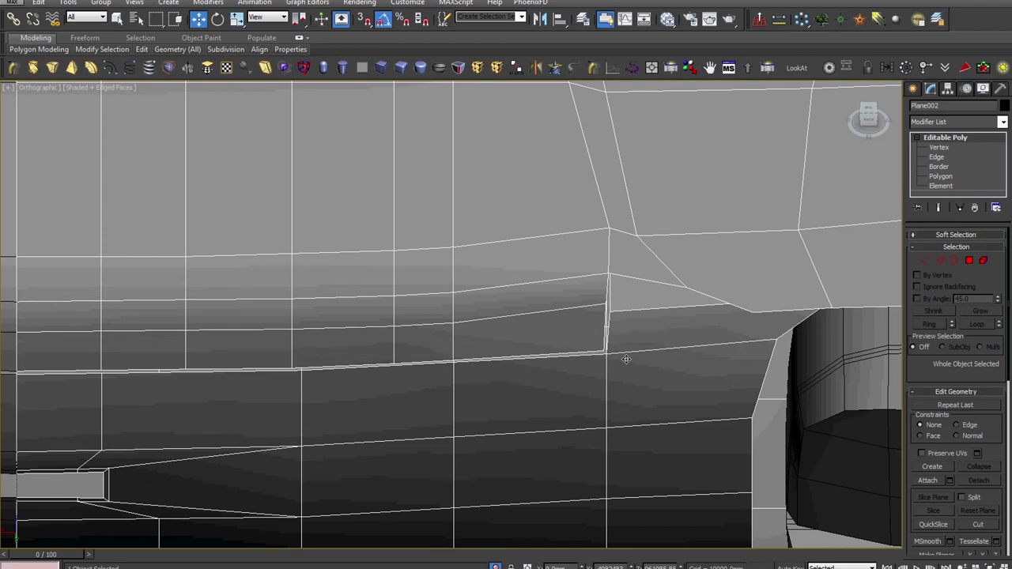
scroll(627, 363, "down", 4)
scroll(625, 360, "down", 2)
left_click(709, 401)
scroll(709, 401, "down", 3)
mouse_move(710, 401)
middle_mouse_down("alt")
mouse_move(659, 380)
mouse_move(688, 271)
middle_mouse_up("alt")
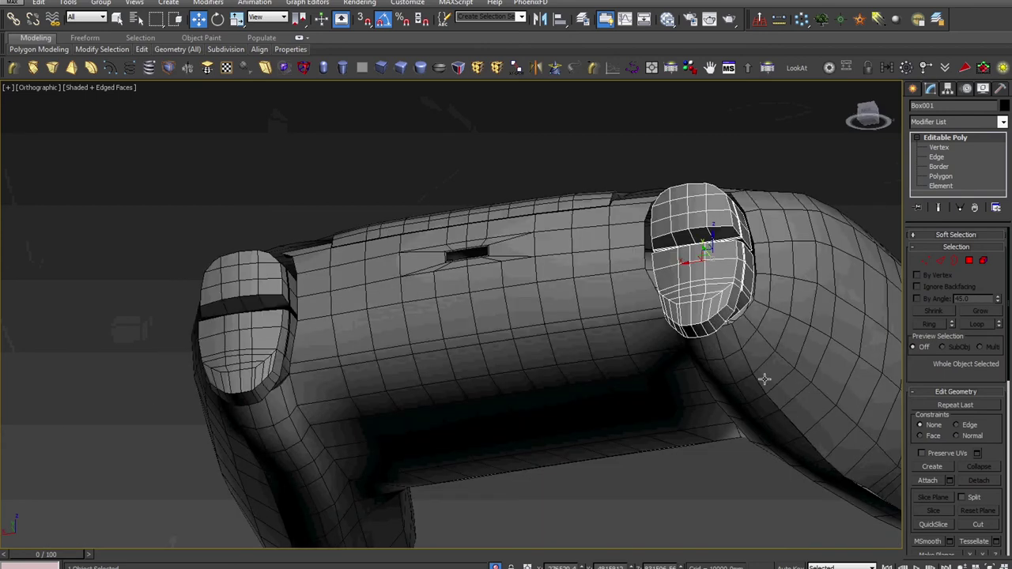
left_click(766, 412)
middle_click_drag(766, 412, 723, 433, "alt")
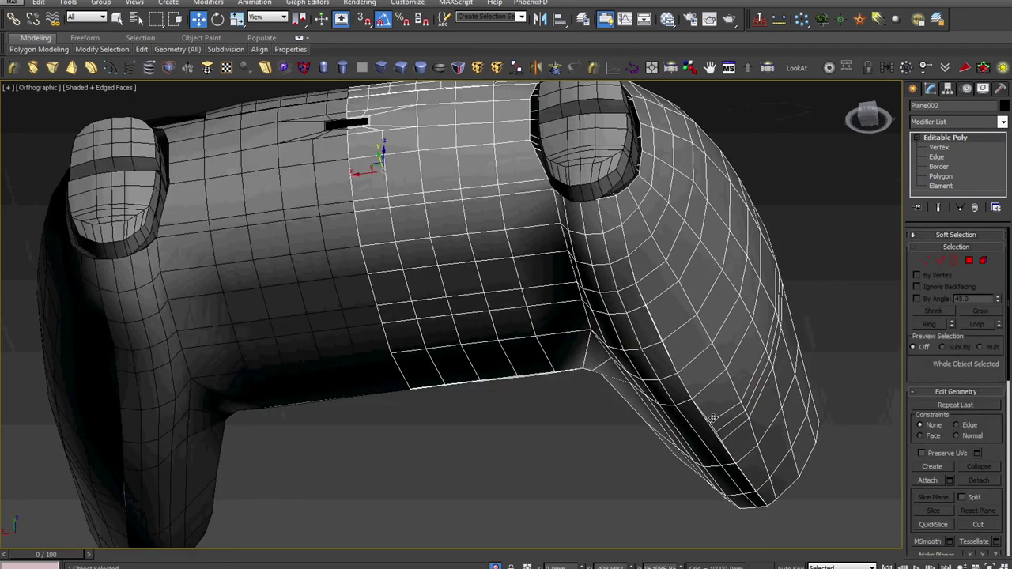
scroll(722, 433, "up", 6)
scroll(723, 433, "up", 3)
key("1")
mouse_move(613, 406)
middle_mouse_down("alt")
mouse_move(705, 398)
mouse_move(679, 402)
mouse_move(660, 433)
middle_mouse_up("alt")
Step: In Bottom view, select the border vertices on the right half's seam edge
key("b")
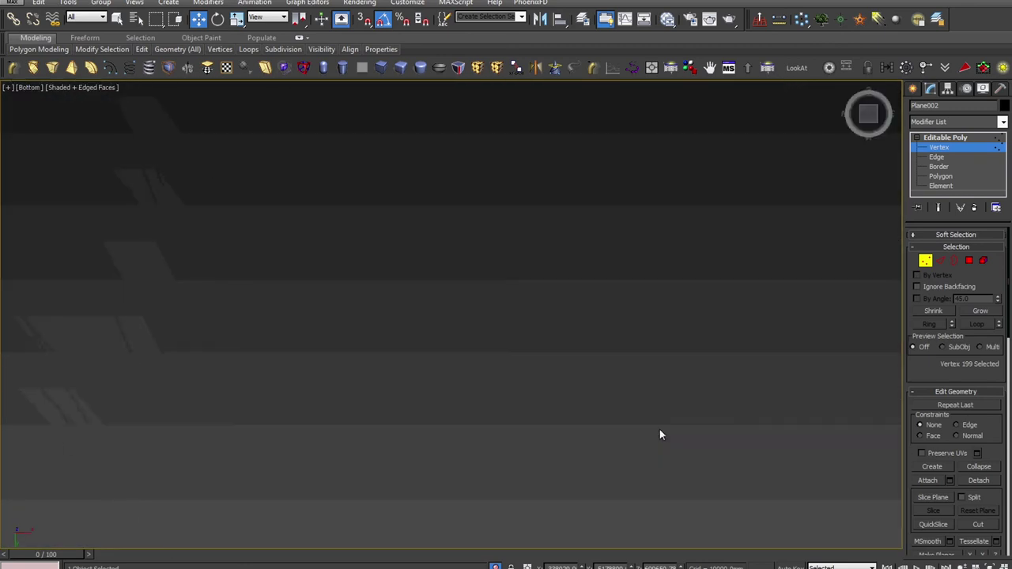
scroll(659, 430, "down", 3)
scroll(660, 427, "down", 3)
scroll(679, 343, "down", 2)
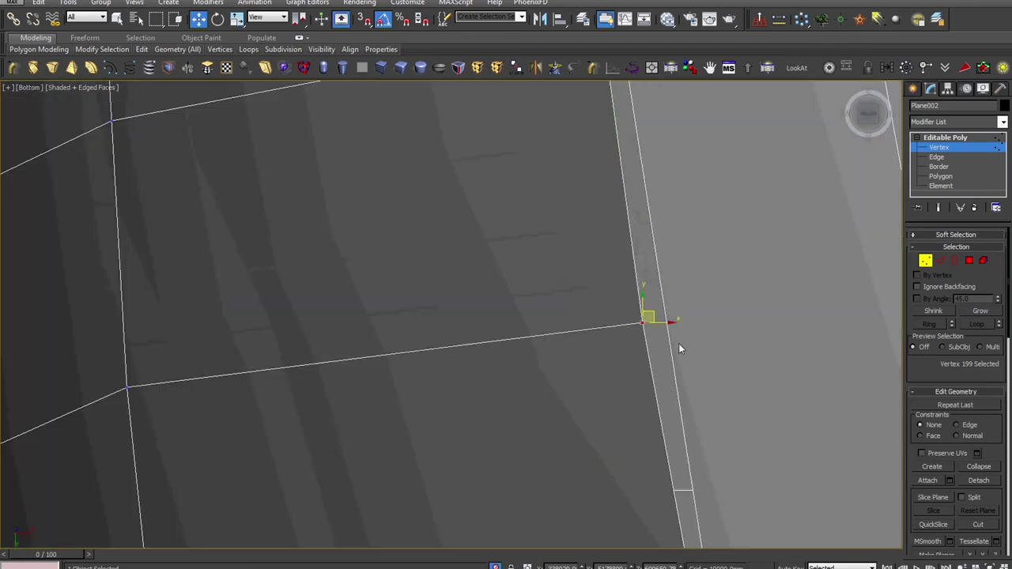
scroll(678, 343, "down", 2)
scroll(676, 342, "up", 1)
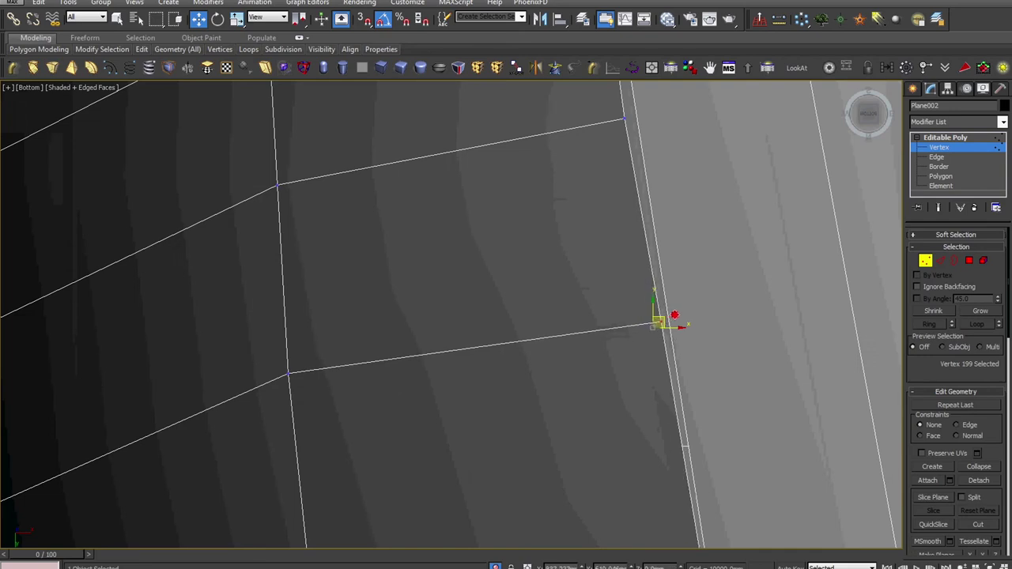
scroll(628, 153, "up", 2)
middle_click_drag(627, 154, 651, 263)
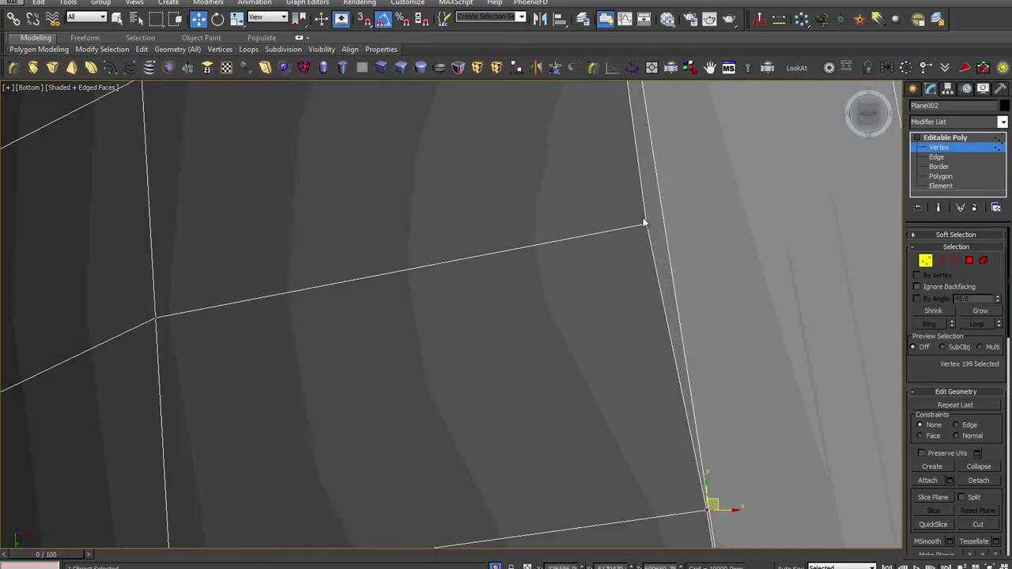
left_click(644, 225)
mouse_move(643, 151)
middle_mouse_down()
mouse_move(672, 220)
mouse_move(697, 365)
middle_mouse_up()
left_click(647, 173)
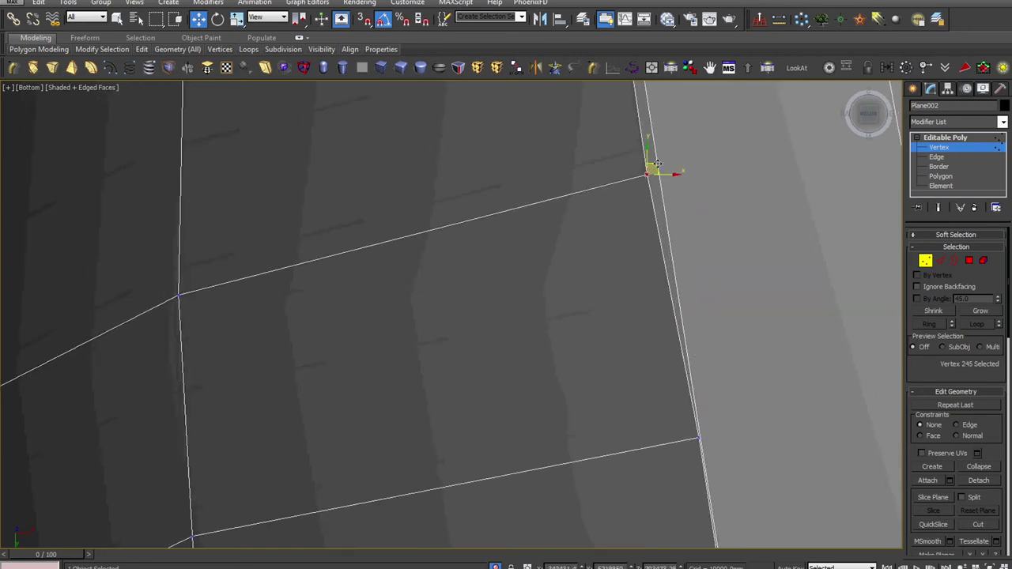
Step: Move the stray border vertex onto its neighbouring vertex to merge them
scroll(666, 198, "down", 2)
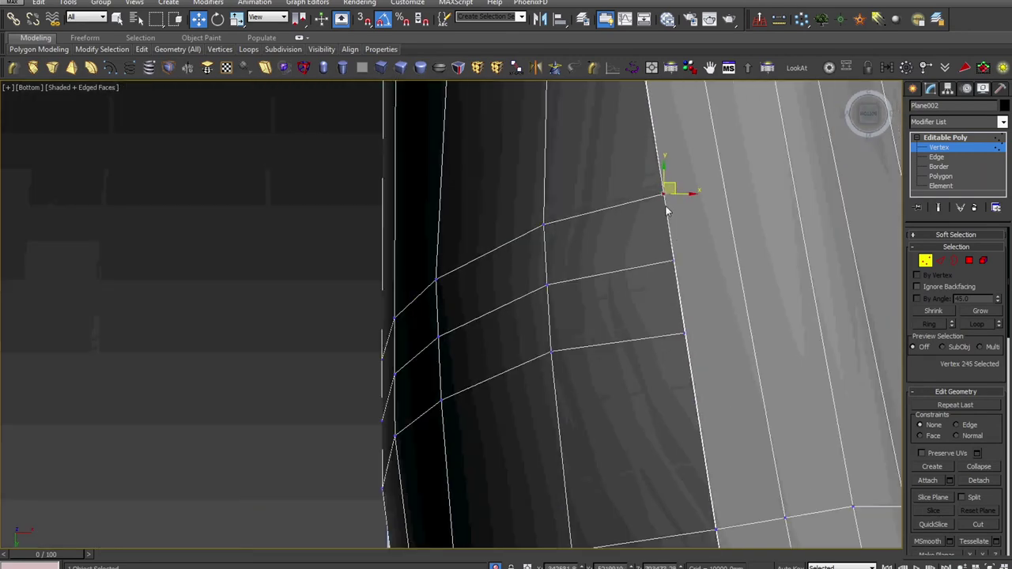
middle_click_drag(667, 209, 709, 439)
scroll(712, 431, "up", 3)
scroll(698, 282, "up", 2)
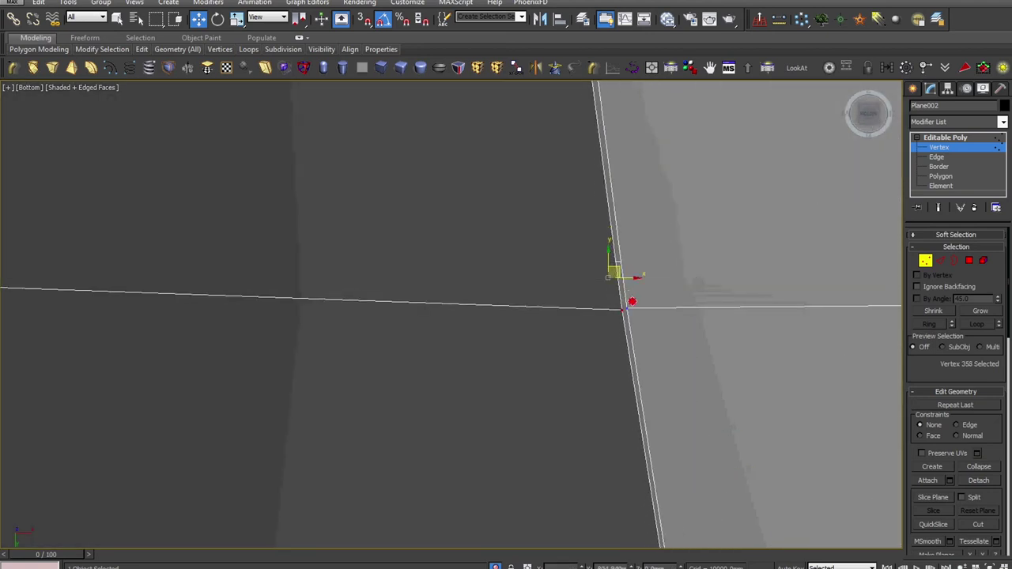
left_click_drag(610, 272, 627, 308)
Step: Slide another border vertex right along X onto the seam line
scroll(635, 305, "down", 2)
scroll(635, 304, "down", 2)
mouse_move(648, 237)
middle_mouse_down()
mouse_move(669, 264)
mouse_move(636, 243)
middle_mouse_up()
scroll(669, 264, "up", 3)
scroll(636, 242, "up", 1)
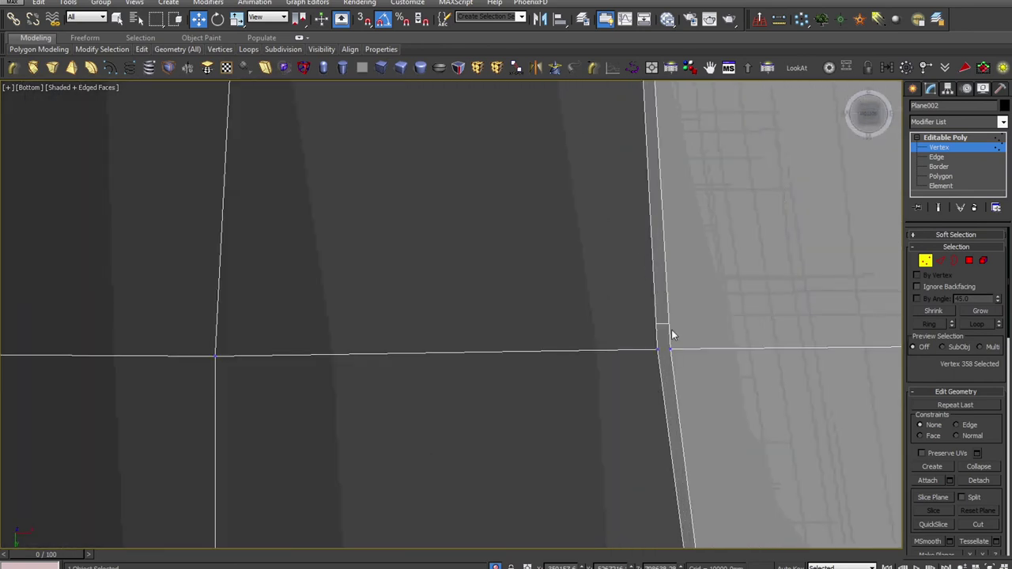
left_click_drag(670, 349, 685, 348)
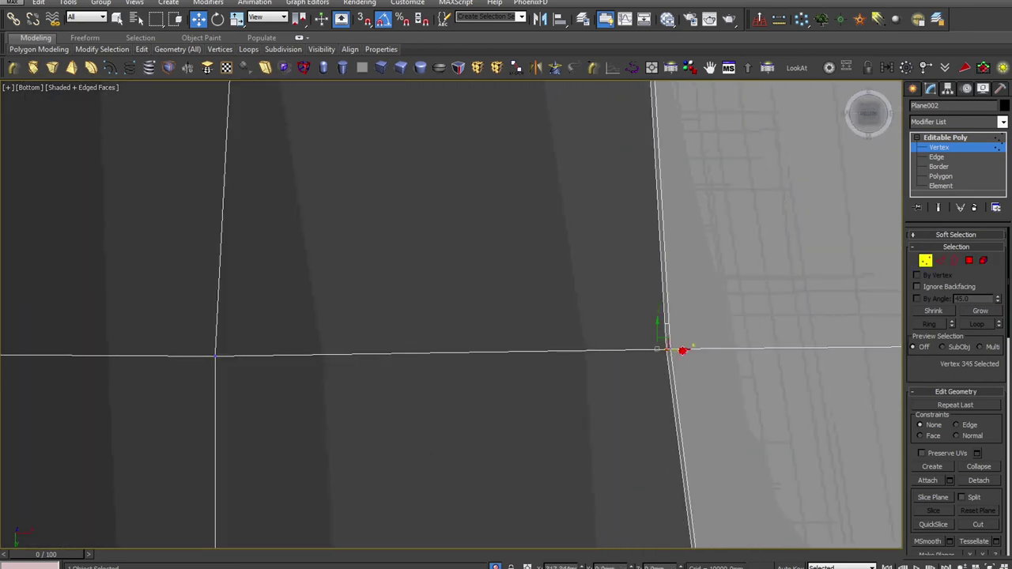
Step: Zoom out over the whole mesh grid and orbit to see the grip end from below
scroll(685, 348, "down", 3)
mouse_move(707, 237)
middle_mouse_down()
mouse_move(707, 321)
mouse_move(599, 243)
middle_mouse_up()
scroll(671, 327, "down", 1)
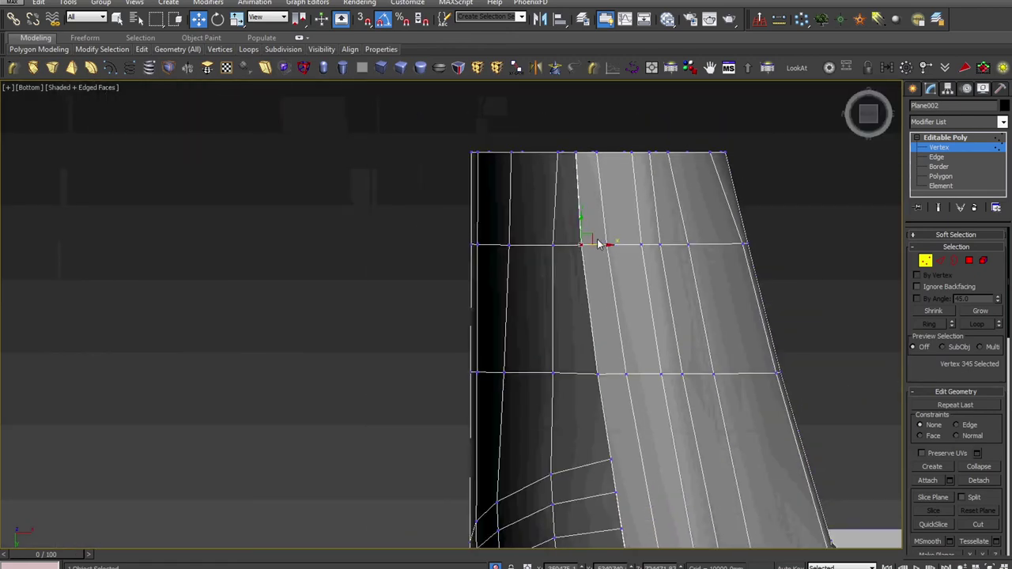
scroll(749, 150, "up", 2)
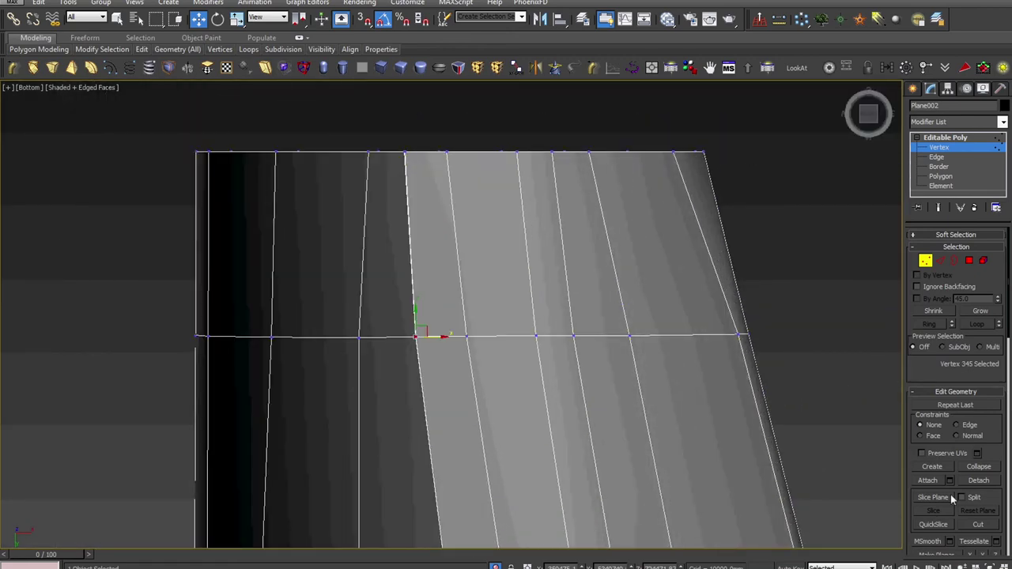
mouse_move(546, 298)
middle_mouse_down("alt")
mouse_move(561, 431)
mouse_move(498, 393)
middle_mouse_up("alt")
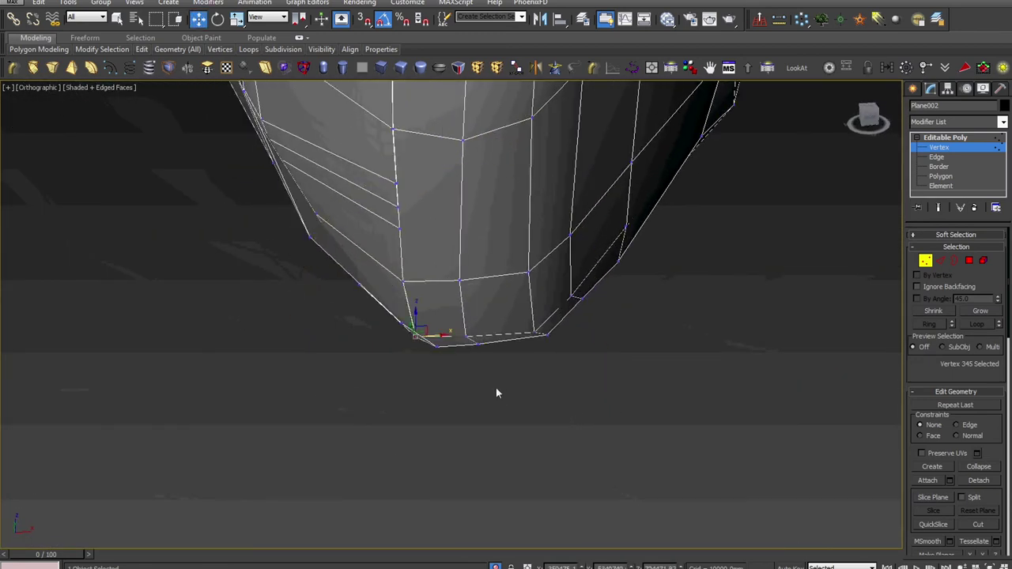
Step: Pull the bottom vertex of the grip end down to round the grip
left_click(477, 345)
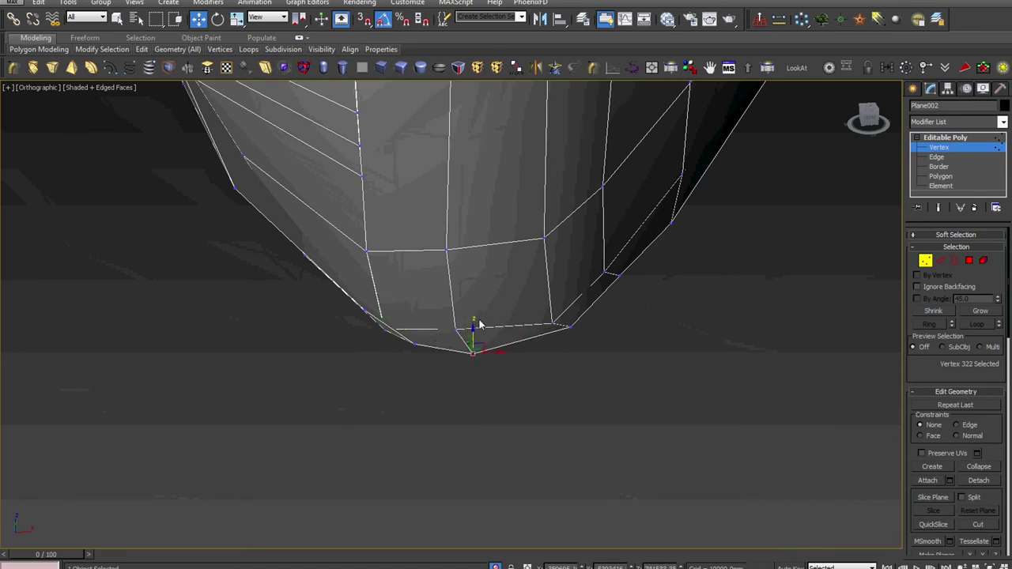
scroll(474, 319, "up", 2)
left_click_drag(430, 357, 436, 346)
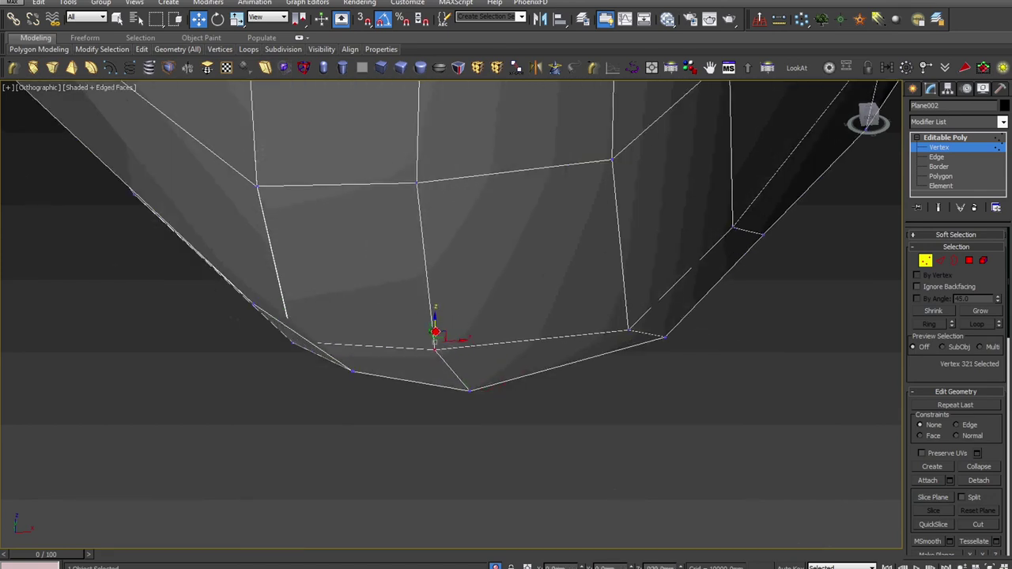
scroll(436, 346, "down", 2)
mouse_move(435, 346)
middle_mouse_down("alt")
mouse_move(507, 332)
mouse_move(506, 362)
middle_mouse_up("alt")
Step: Shift the first upper and lower opening vertices slightly left
scroll(501, 262, "up", 2)
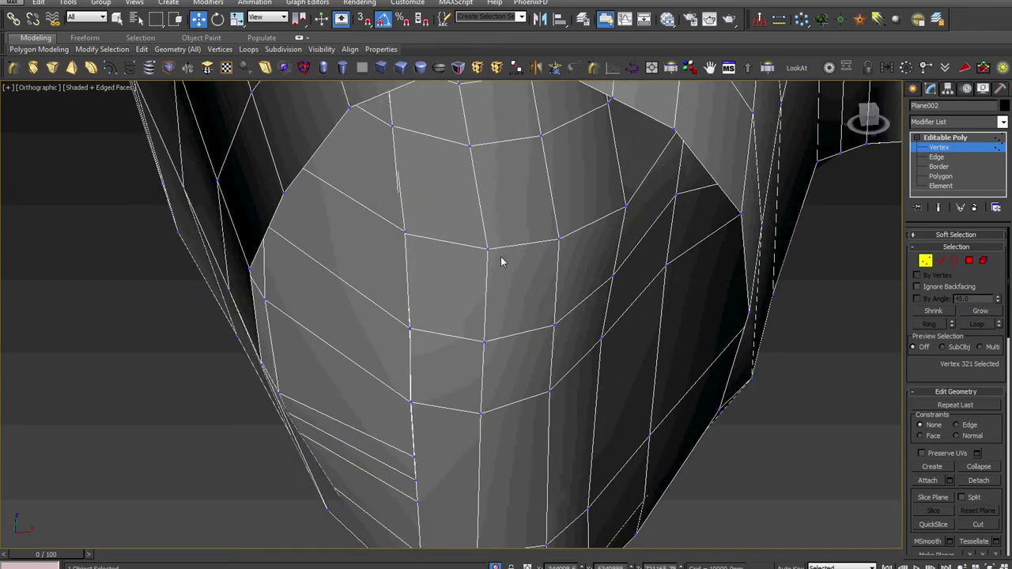
scroll(465, 269, "up", 2)
left_click_drag(490, 251, 475, 251)
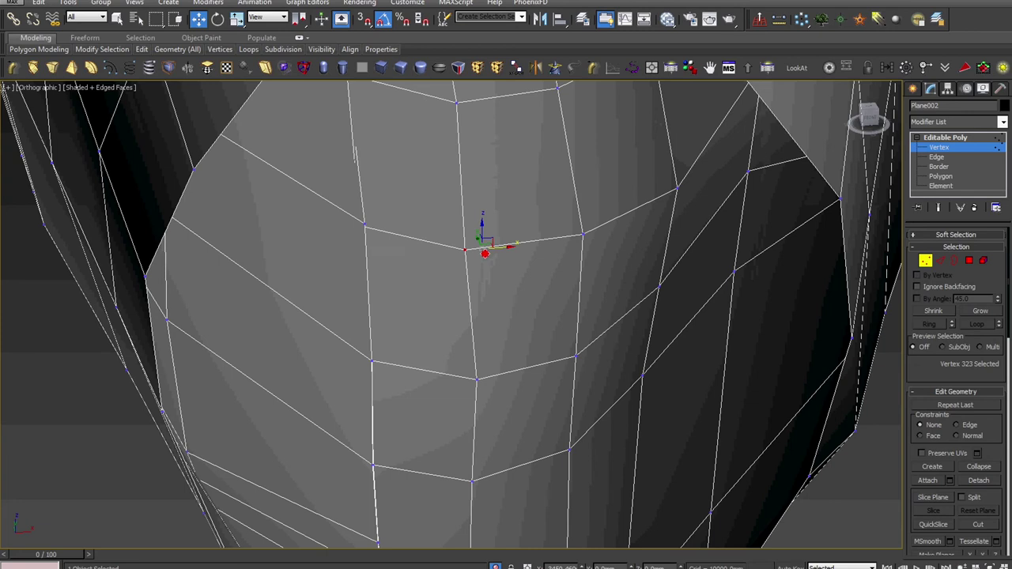
left_click(478, 379)
left_click_drag(496, 380, 490, 379)
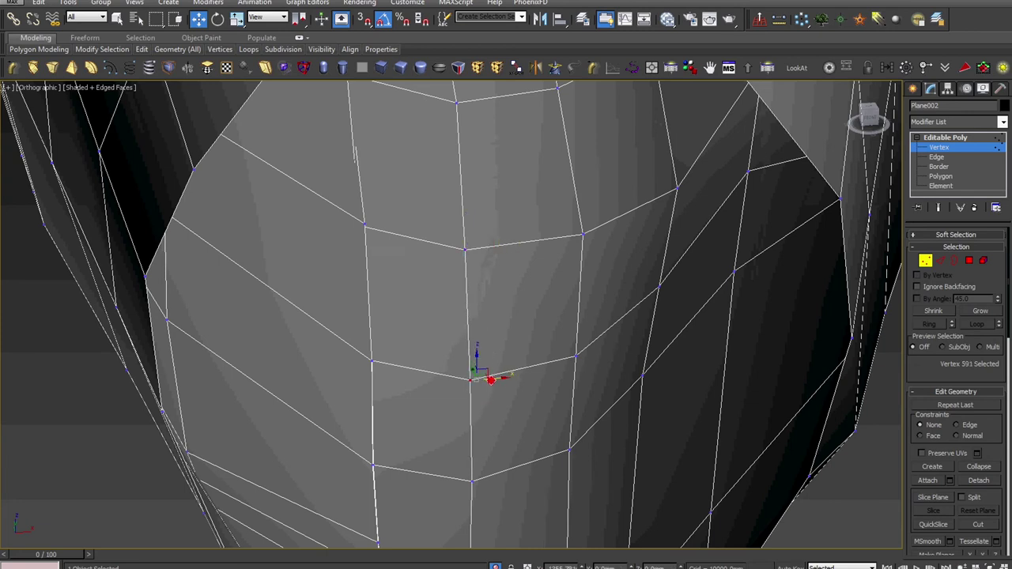
Step: Nudge a second pair of upper and lower opening vertices slightly left
scroll(553, 368, "down", 3)
scroll(577, 316, "up", 3)
left_click(559, 320)
scroll(561, 320, "down", 3)
scroll(570, 323, "up", 3)
left_click_drag(560, 320, 557, 321)
left_click(552, 440)
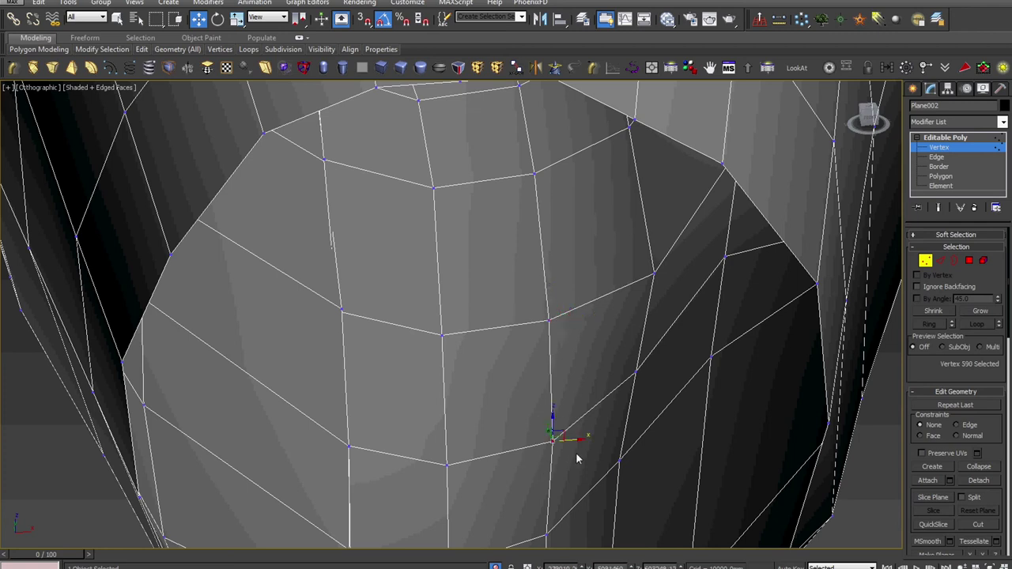
left_click_drag(552, 440, 549, 441)
Step: Select vertex 171 on the grip-end rim
scroll(568, 442, "down", 3)
scroll(585, 419, "up", 2)
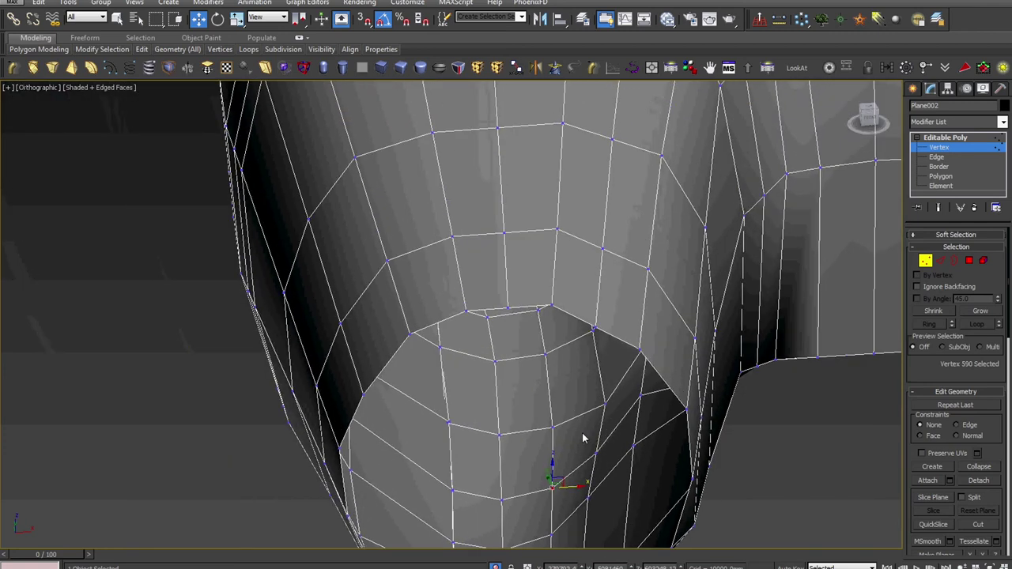
mouse_move(541, 327)
middle_mouse_down()
mouse_move(534, 382)
mouse_move(493, 366)
mouse_move(567, 343)
mouse_move(590, 391)
mouse_move(562, 404)
mouse_move(535, 380)
mouse_move(535, 407)
mouse_move(519, 316)
middle_mouse_up()
left_click(517, 368)
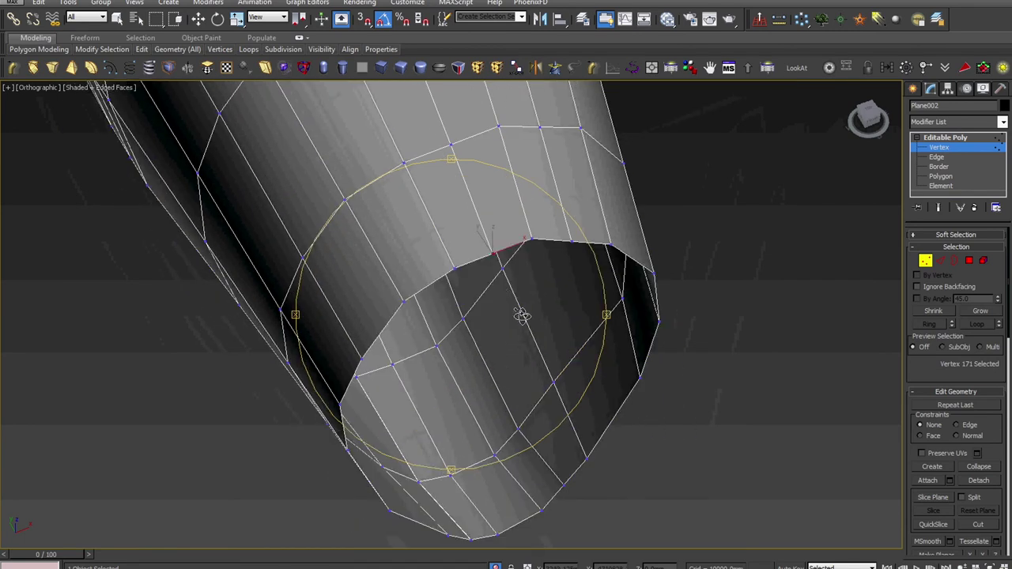
Step: At Edge level, Shift-drag the six grip-opening rim edges out into a new band of faces
left_click(949, 157)
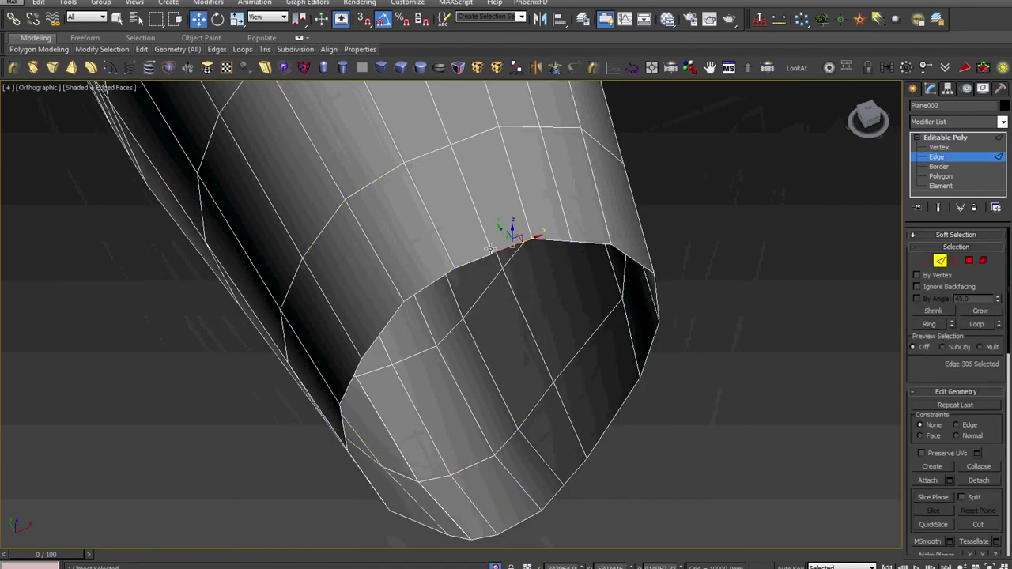
left_click(467, 267, "ctrl")
left_click(427, 284, "ctrl")
left_click(554, 242, "ctrl")
left_click(582, 243, "ctrl")
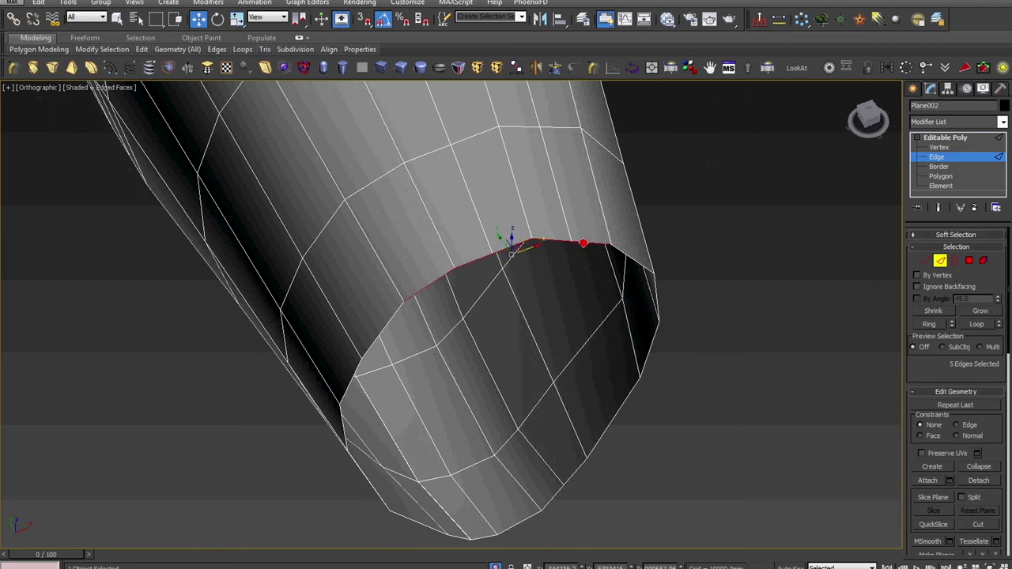
left_click(391, 318, "ctrl")
middle_click_drag(412, 333, 477, 319, "alt")
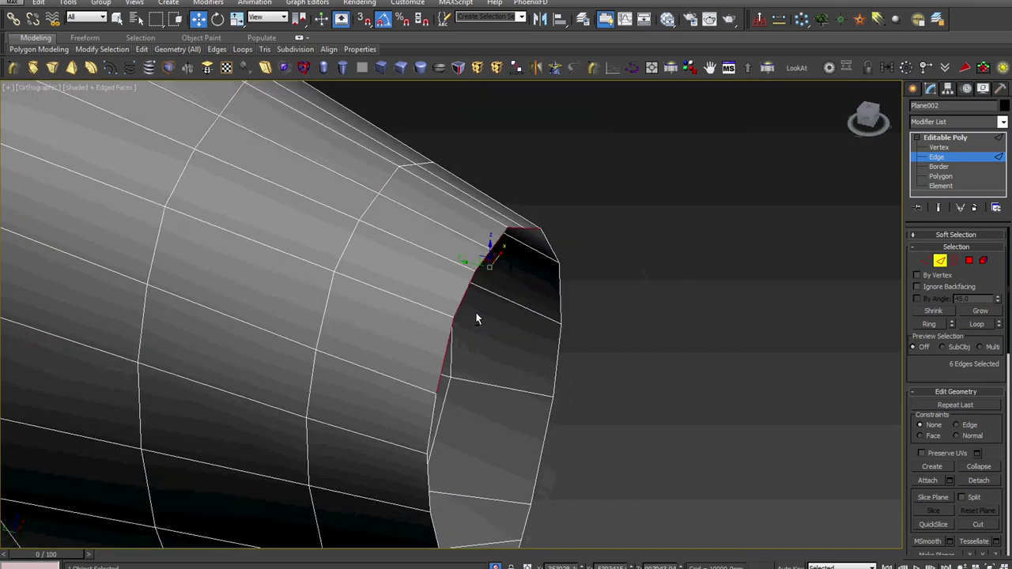
left_click_drag(483, 259, 543, 297, "shift")
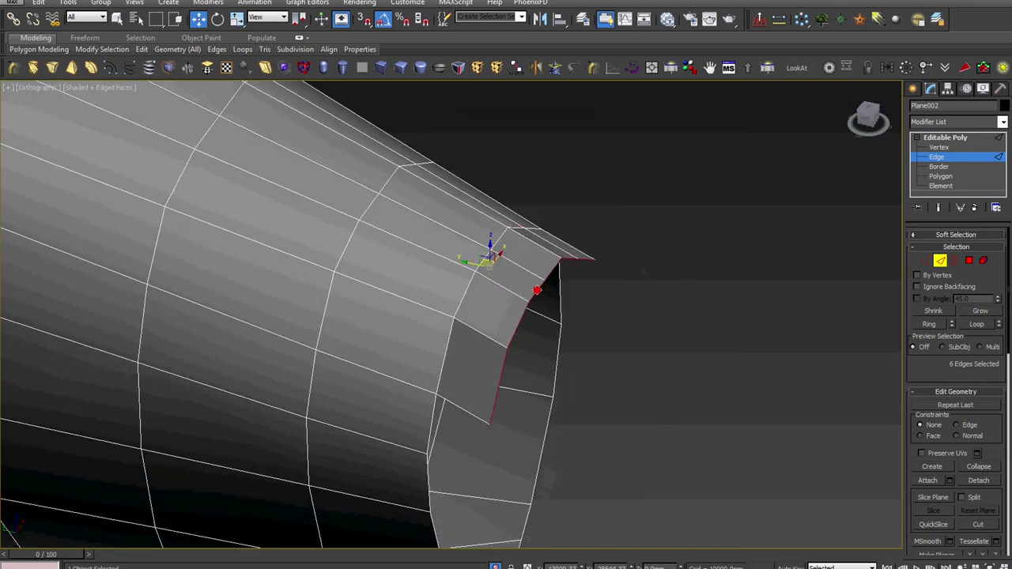
mouse_move(530, 334)
middle_mouse_down("alt")
mouse_move(578, 300)
mouse_move(514, 276)
mouse_move(564, 290)
mouse_move(487, 292)
mouse_move(572, 220)
mouse_move(646, 278)
middle_mouse_up("alt")
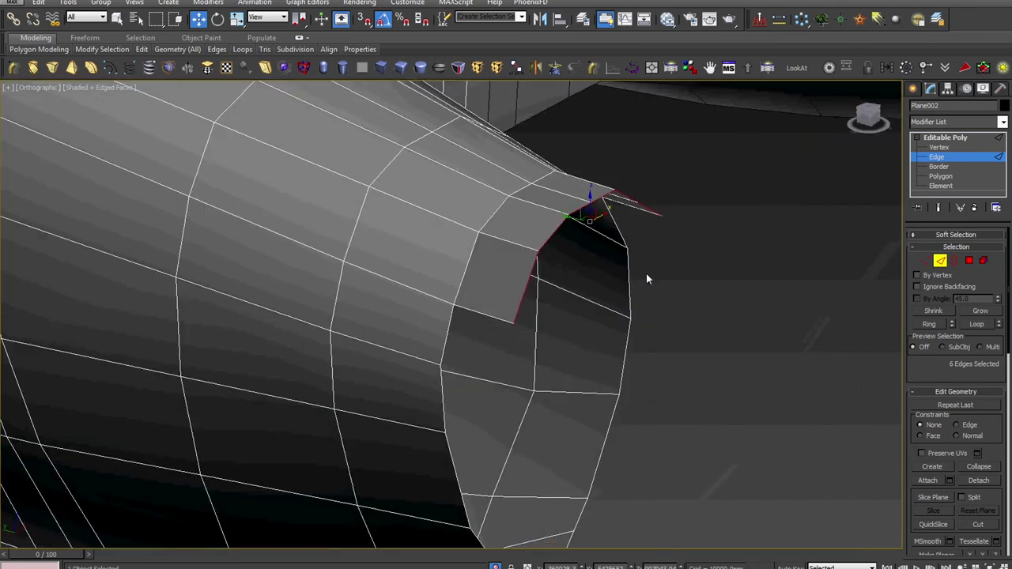
Step: In Left view, lower the extended end edges slightly, then undo that move
key("l")
scroll(638, 270, "down", 3)
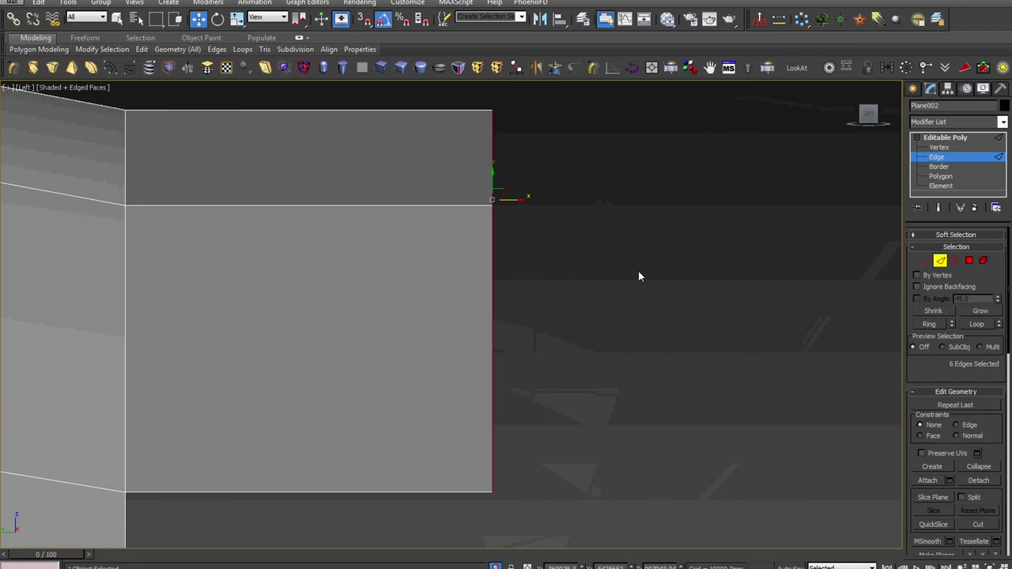
scroll(638, 270, "down", 2)
scroll(689, 196, "down", 2)
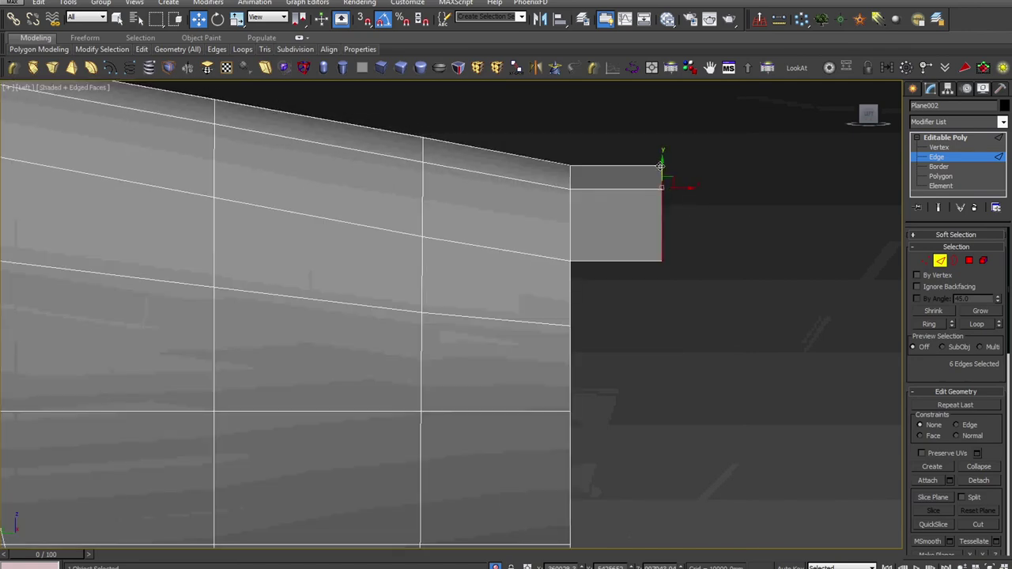
left_click_drag(661, 166, 665, 182)
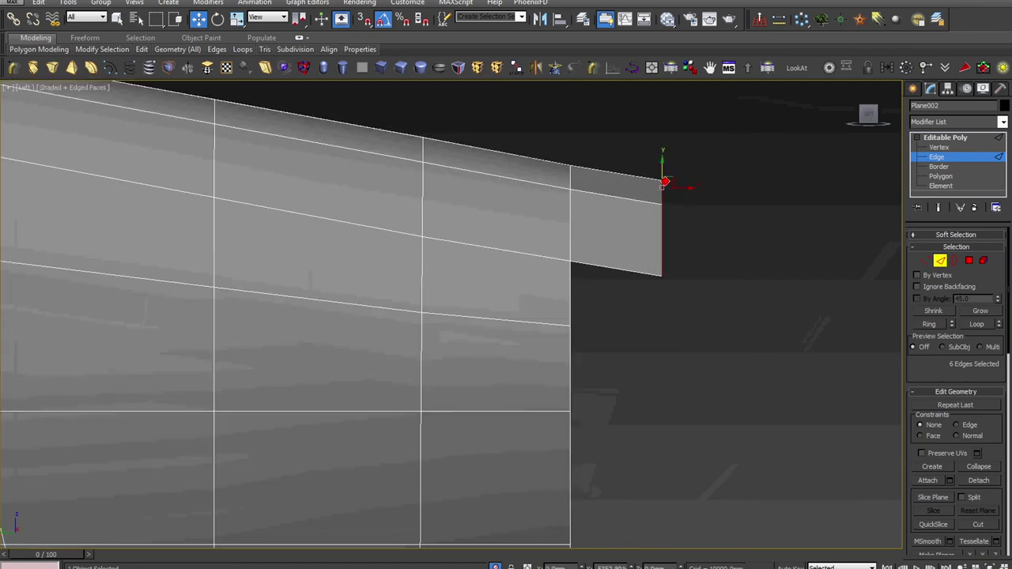
left_click(937, 148)
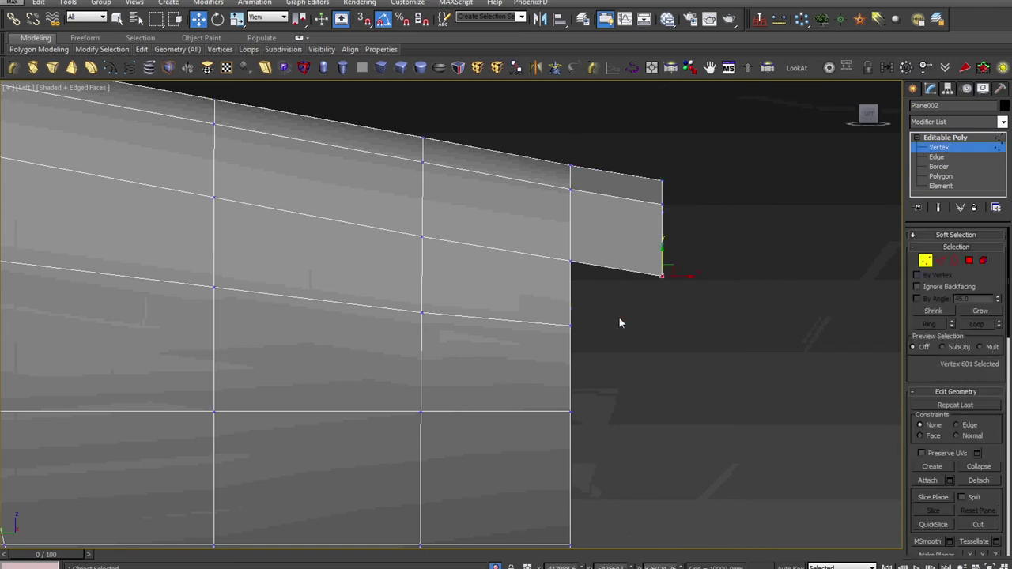
key("ctrl+z")
Step: Slope the six tube-end vertices downward and pull a lower-edge vertex down
left_click_drag(740, 292, 644, 150)
left_click_drag(673, 192, 668, 236)
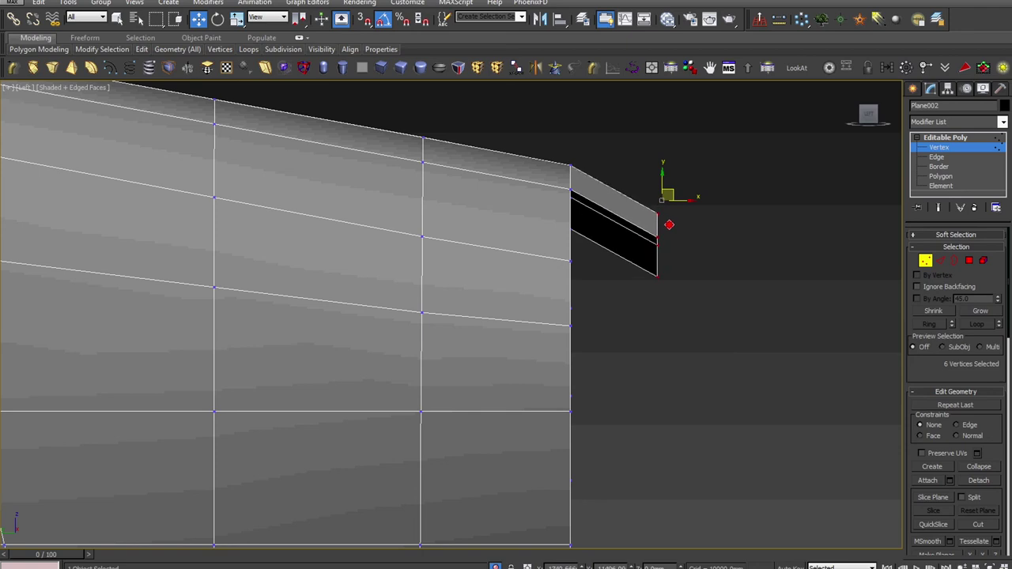
scroll(639, 226, "down", 3)
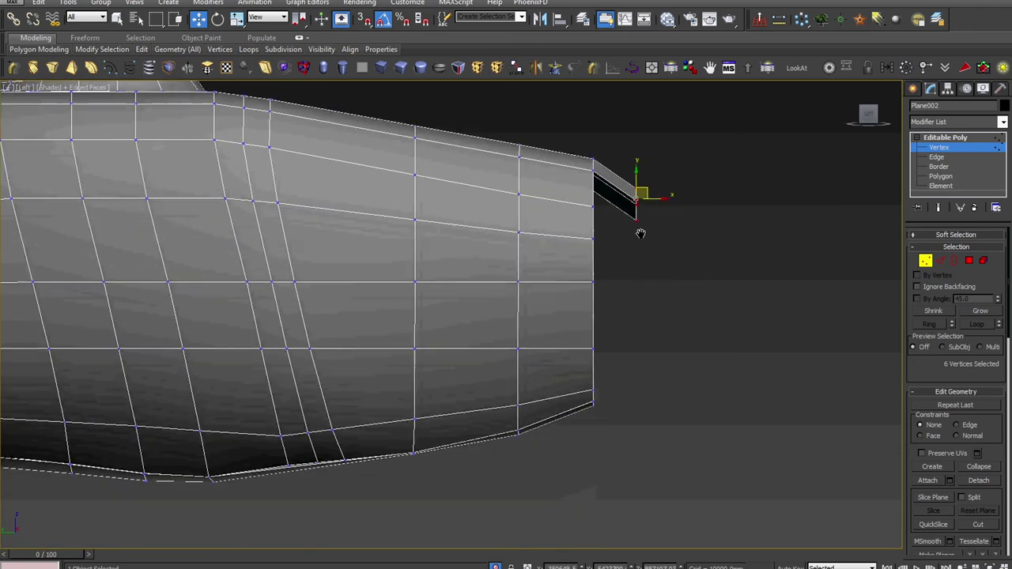
middle_click_drag(643, 235, 612, 294)
scroll(415, 427, "up", 3)
scroll(433, 410, "up", 2)
scroll(436, 411, "up", 2)
scroll(407, 270, "up", 2)
left_click_drag(292, 266, 293, 267)
middle_click_drag(292, 268, 346, 303)
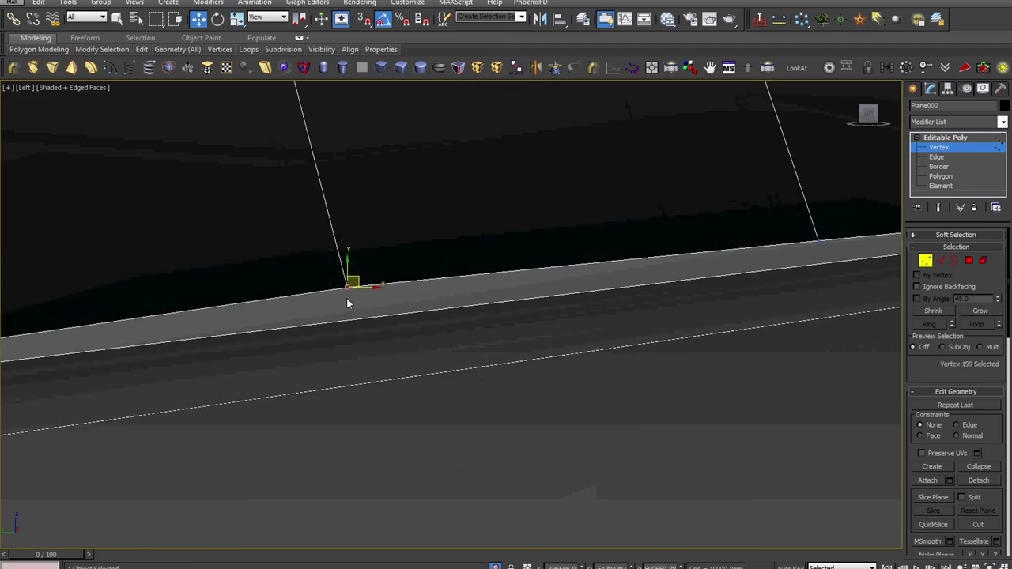
left_click_drag(354, 283, 357, 309)
Step: Lower the vertex at the vertical edge's end slightly
mouse_move(768, 293)
middle_mouse_down()
mouse_move(584, 348)
mouse_move(594, 343)
middle_mouse_up()
mouse_move(635, 295)
left_mouse_down()
mouse_move(602, 326)
mouse_move(642, 342)
left_mouse_up()
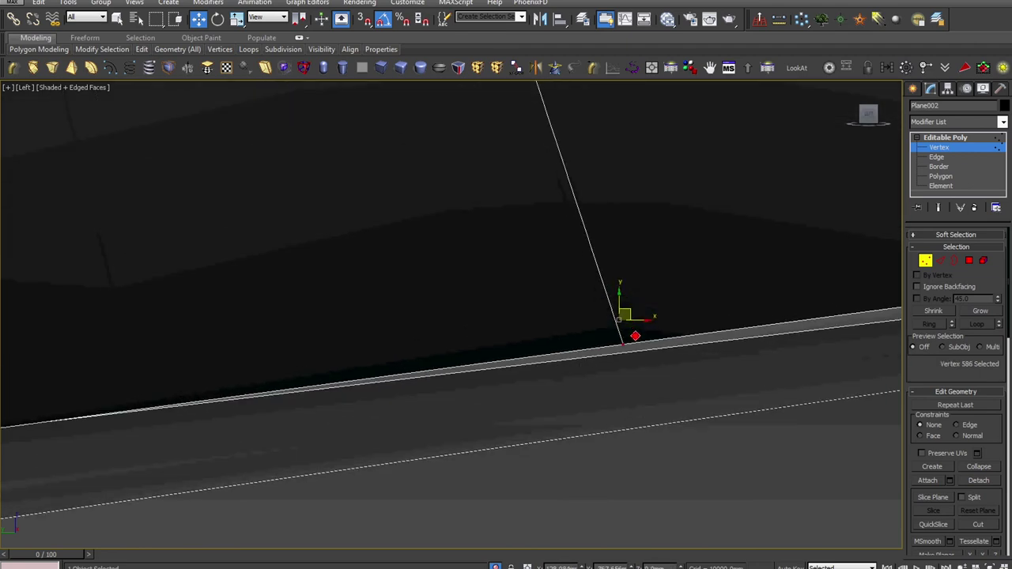
mouse_move(642, 341)
middle_mouse_down()
mouse_move(467, 393)
mouse_move(197, 427)
middle_mouse_up()
mouse_move(715, 336)
left_mouse_down()
mouse_move(680, 371)
mouse_move(707, 368)
left_mouse_up()
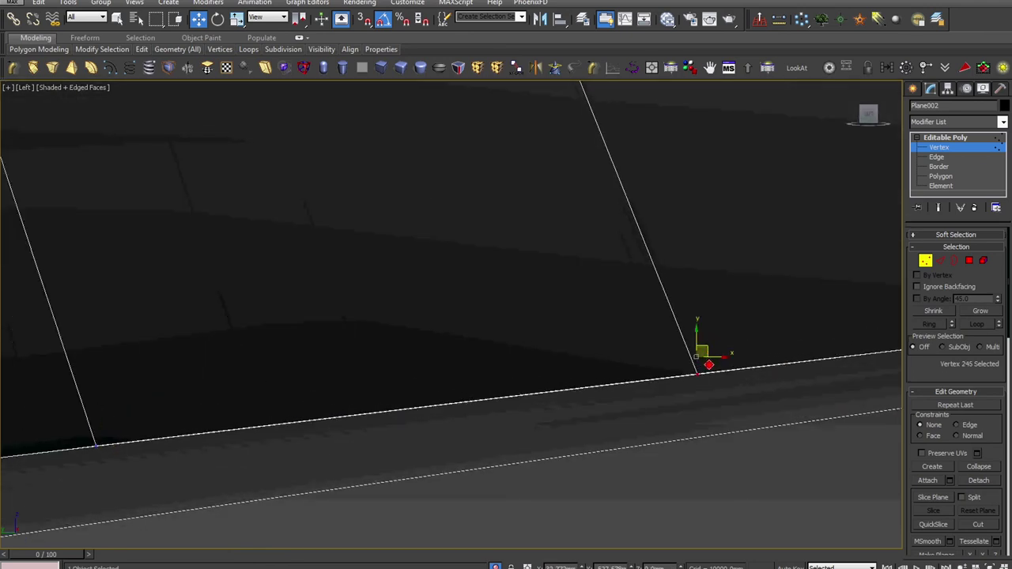
scroll(707, 368, "down", 3)
scroll(707, 368, "down", 2)
scroll(631, 335, "up", 4)
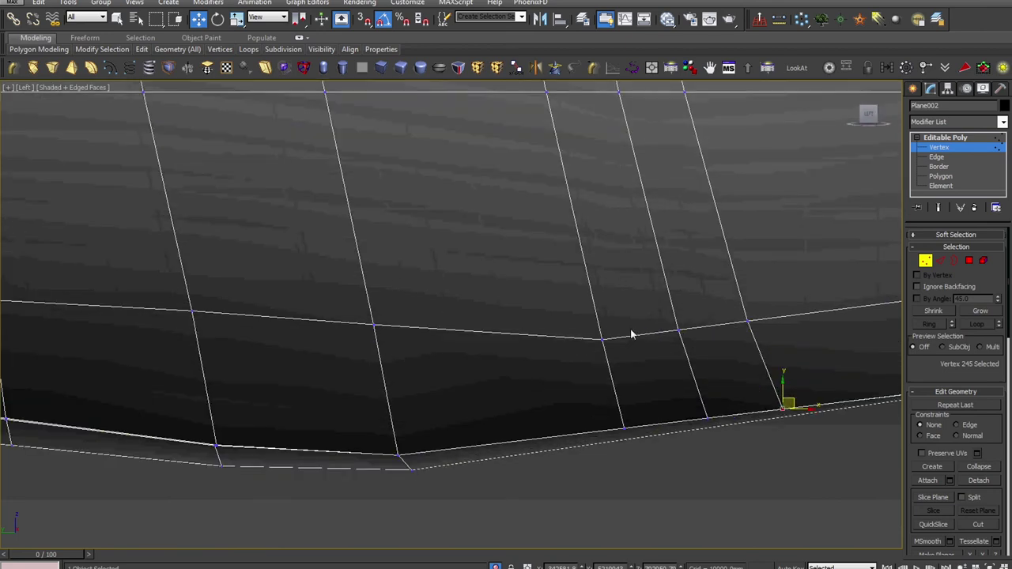
Step: Raise the upper-edge vertices slightly to flatten that edge
left_click(593, 353)
mouse_move(613, 329)
left_mouse_down()
mouse_move(611, 319)
mouse_move(699, 346)
mouse_move(690, 335)
mouse_move(759, 302)
left_mouse_up()
left_click(735, 304)
left_click(751, 312)
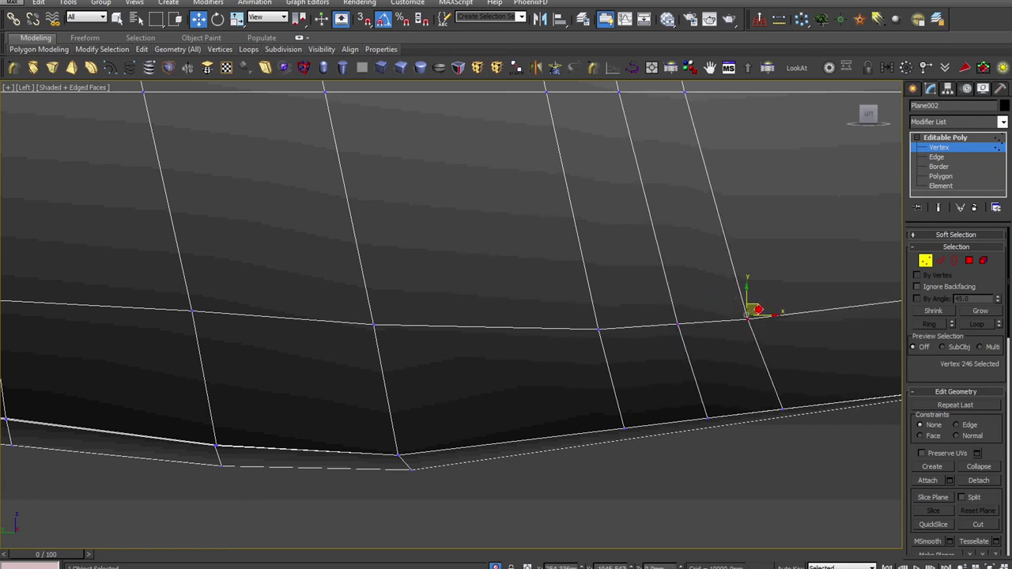
scroll(598, 367, "down", 3)
scroll(576, 366, "up", 2)
scroll(413, 355, "up", 2)
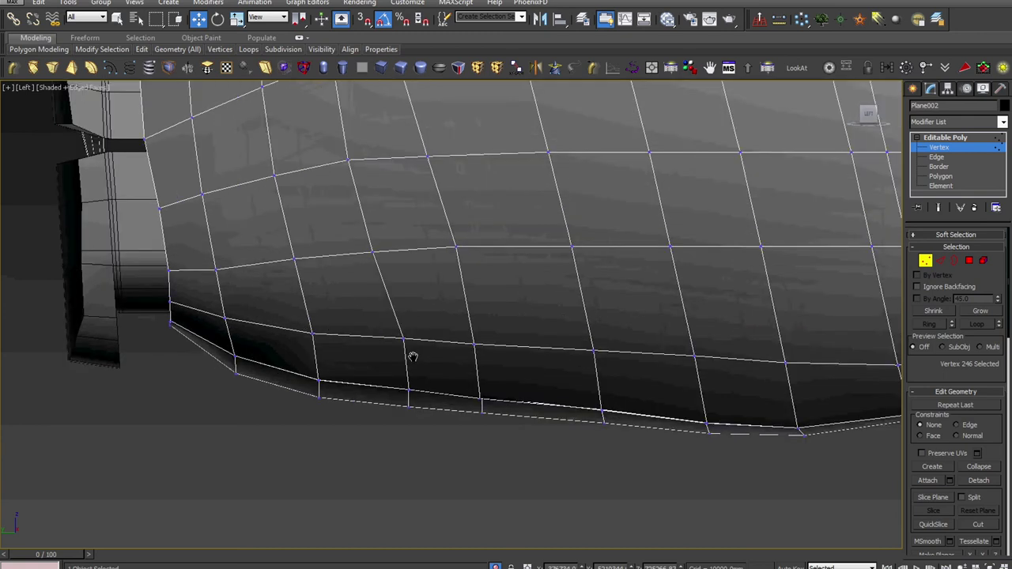
scroll(482, 388, "up", 2)
Step: Shift a column of six vertices left and smooth out the kinked bottom-edge vertex
middle_click_drag(481, 388, 505, 308)
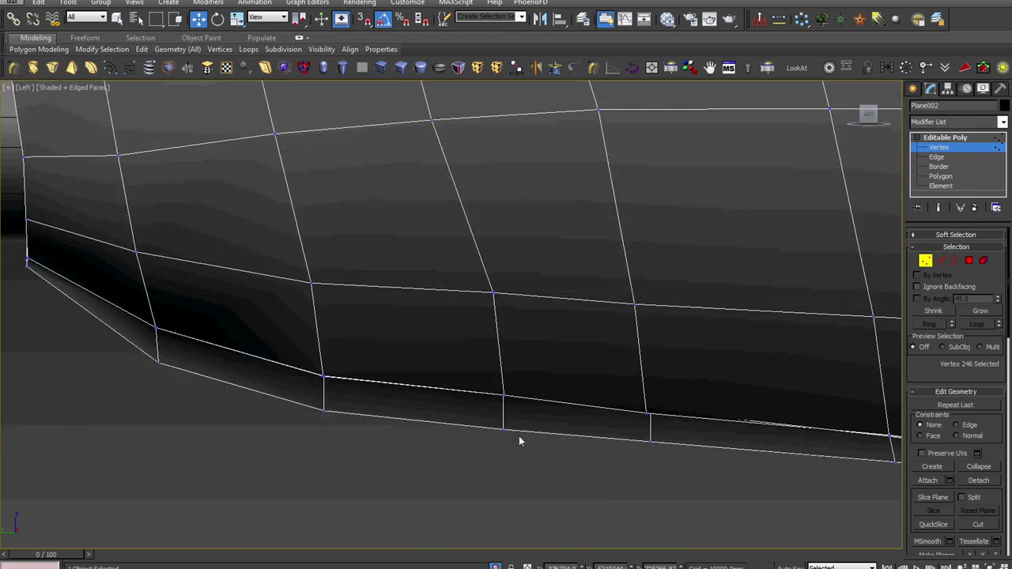
left_click_drag(500, 292, 497, 290)
left_click_drag(515, 377, 471, 377)
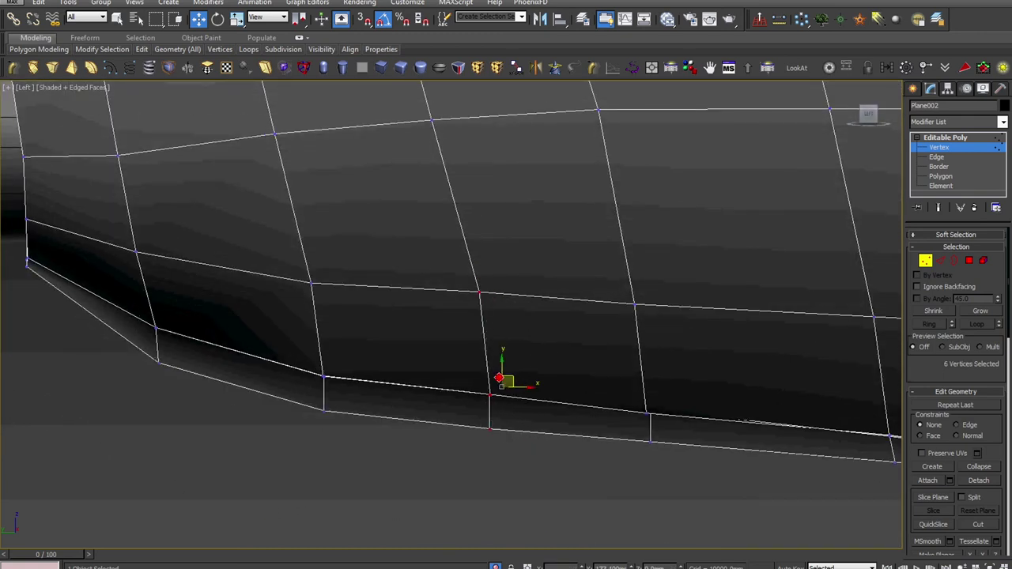
scroll(471, 377, "up", 3)
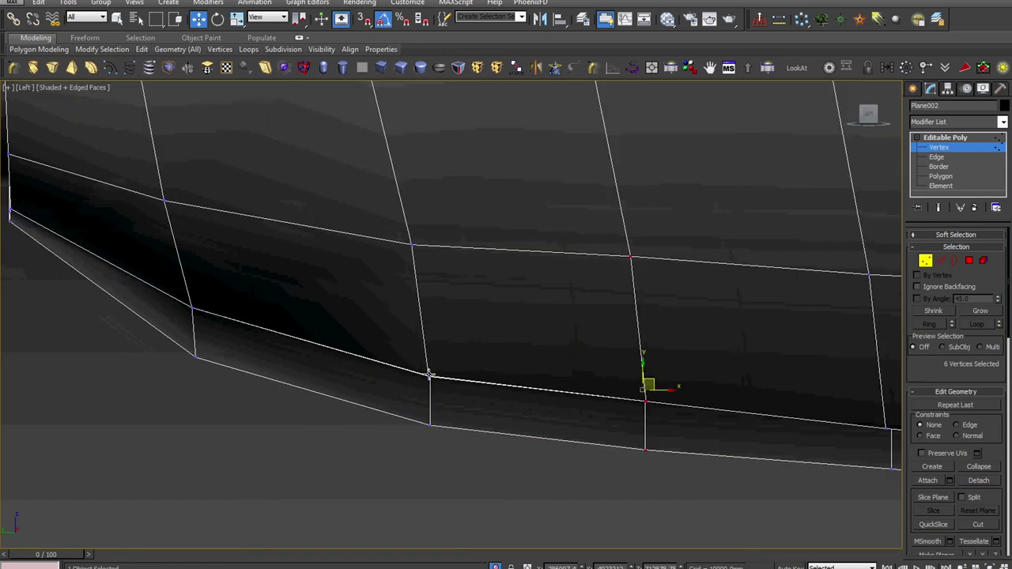
scroll(432, 385, "up", 5)
left_click(414, 353)
left_click_drag(432, 348, 448, 357)
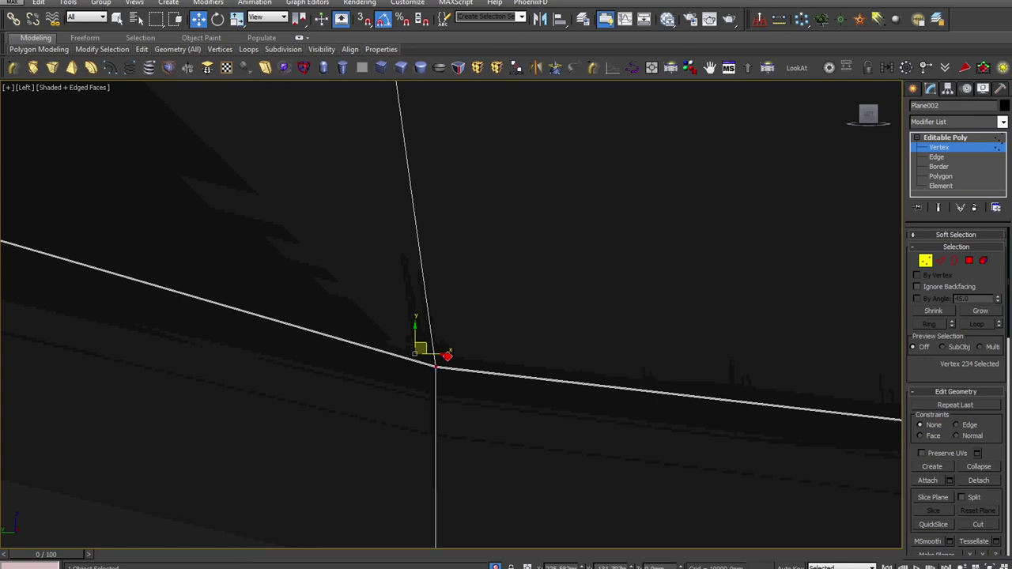
Step: Pan right along the strip and select the face's corner vertex
scroll(449, 357, "down", 2)
scroll(448, 360, "down", 3)
scroll(449, 361, "down", 3)
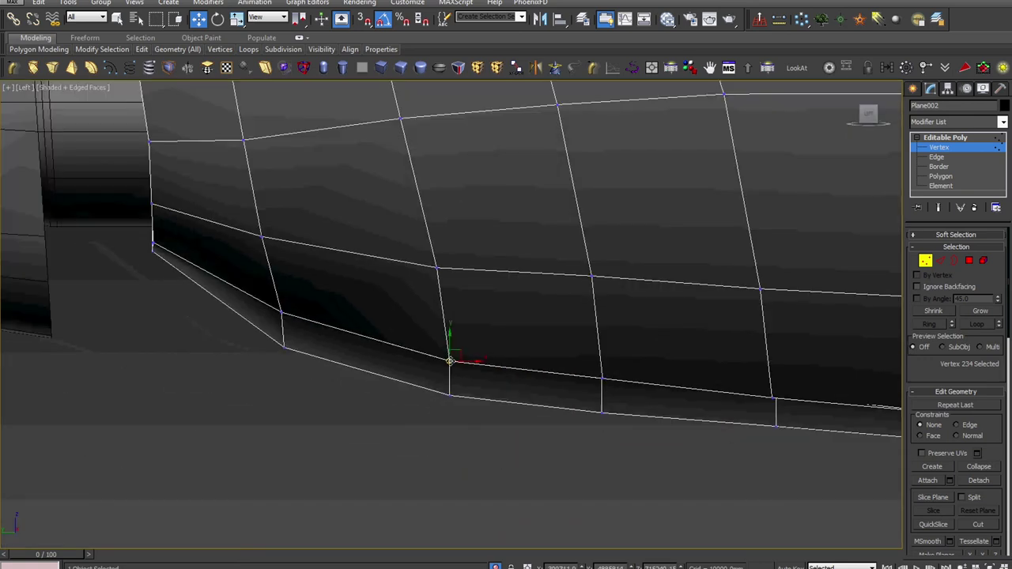
middle_click_drag(325, 360, 447, 383)
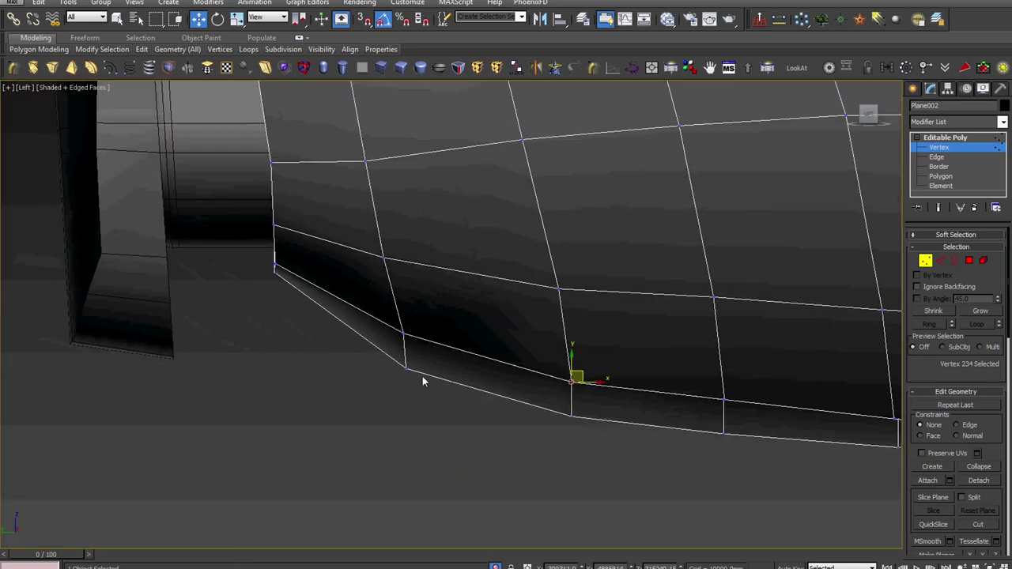
scroll(411, 356, "up", 2)
scroll(363, 332, "up", 3)
scroll(372, 344, "up", 2)
scroll(385, 300, "up", 2)
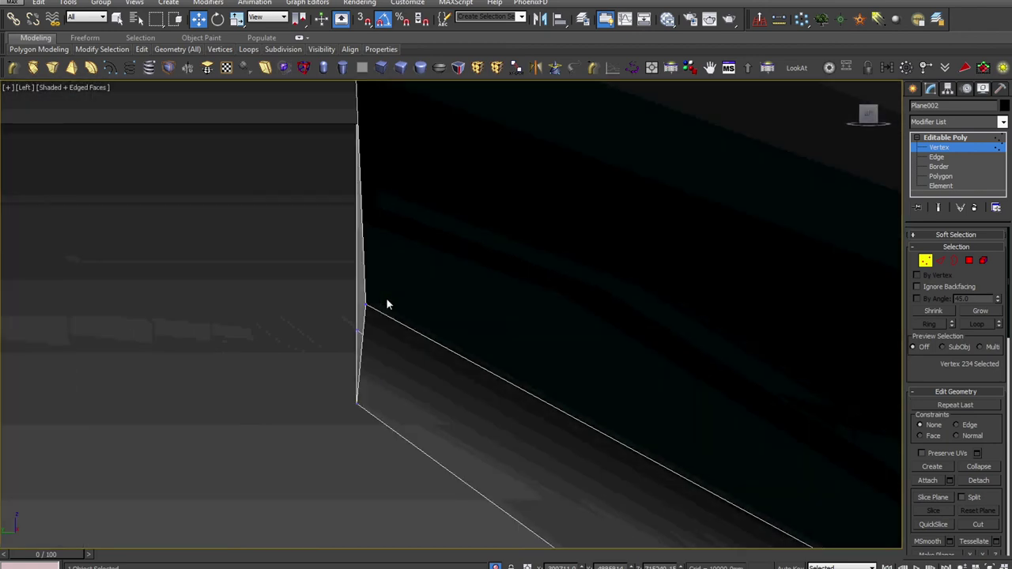
left_click(366, 306)
Step: Slide a lower grip-edge vertex left to align it with the edge
middle_click_drag(474, 317, 466, 340, "alt")
scroll(449, 343, "down", 1)
scroll(449, 343, "down", 3)
scroll(449, 344, "down", 2)
scroll(449, 343, "down", 2)
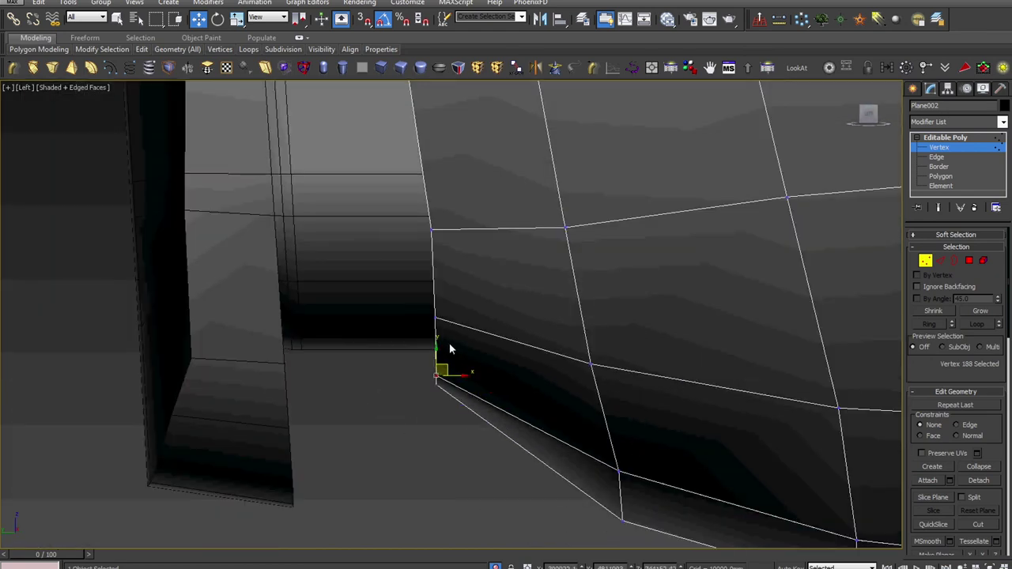
scroll(449, 345, "down", 2)
scroll(449, 342, "down", 2)
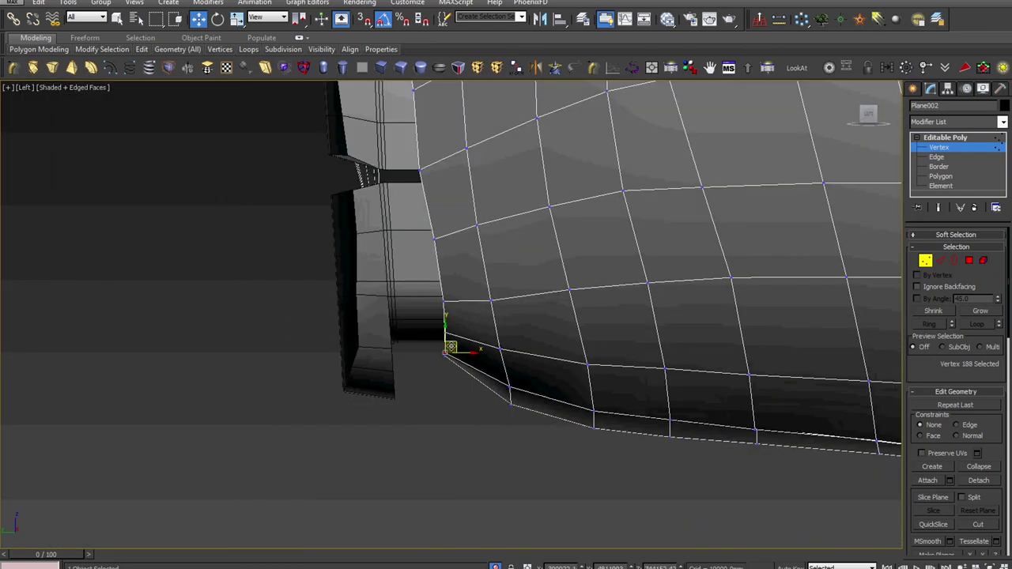
scroll(449, 343, "down", 1)
middle_click_drag(450, 289, 463, 332)
scroll(463, 330, "up", 4)
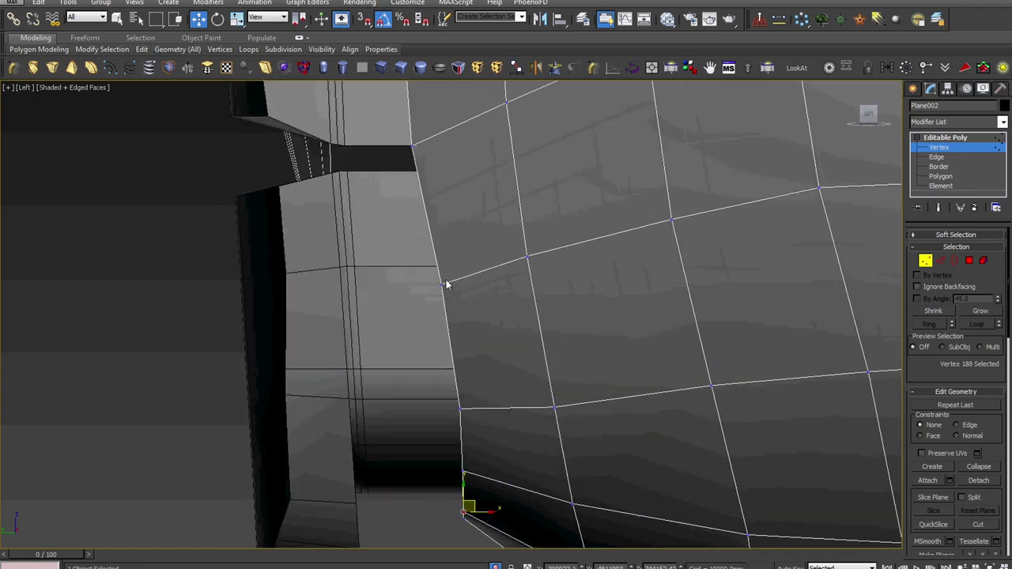
left_click_drag(431, 298, 459, 289)
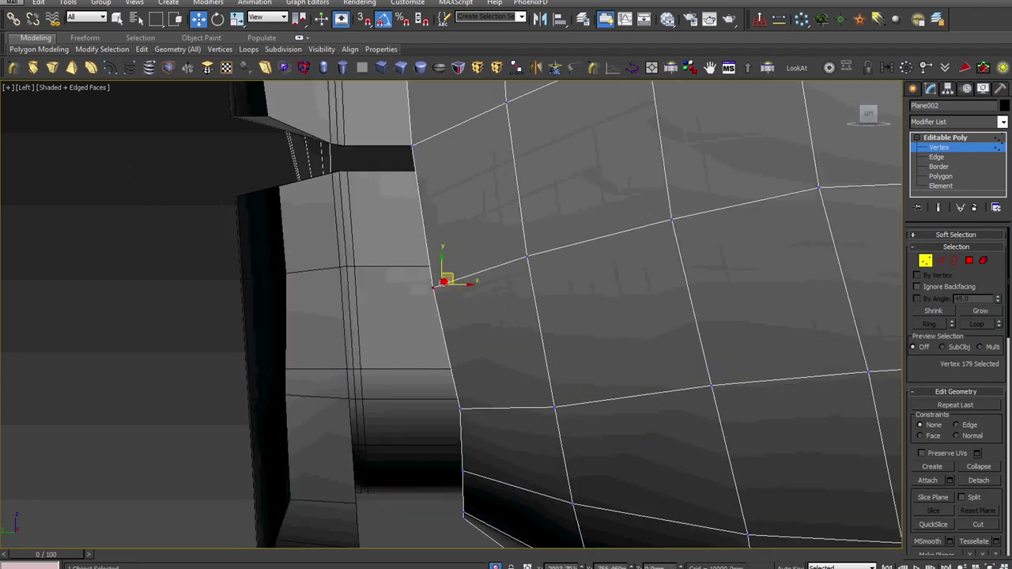
scroll(482, 389, "up", 2)
left_click(465, 409)
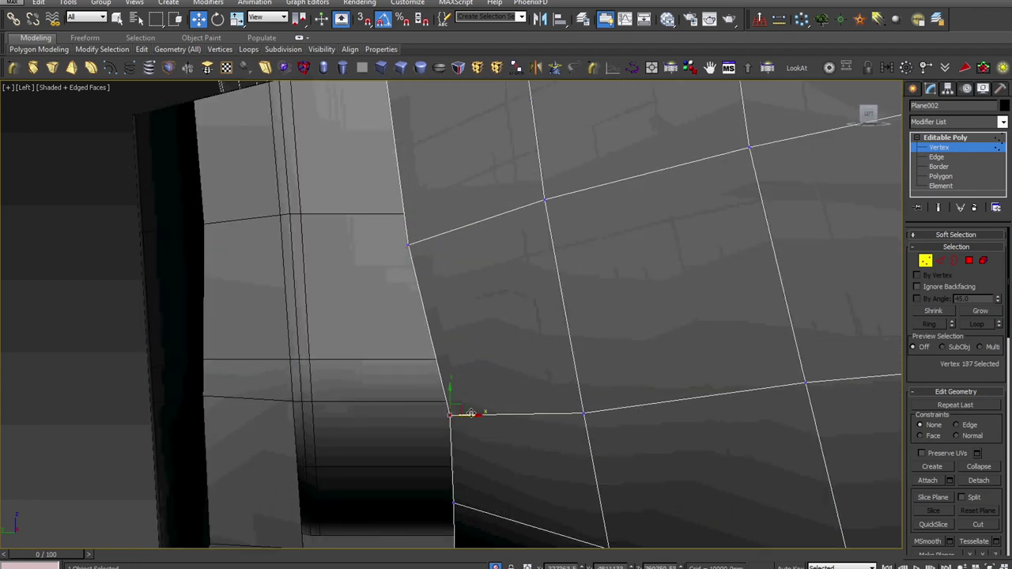
left_click_drag(459, 405, 446, 406)
Step: Box-select the five lower front vertices and move them slightly left along X
scroll(446, 405, "up", 3)
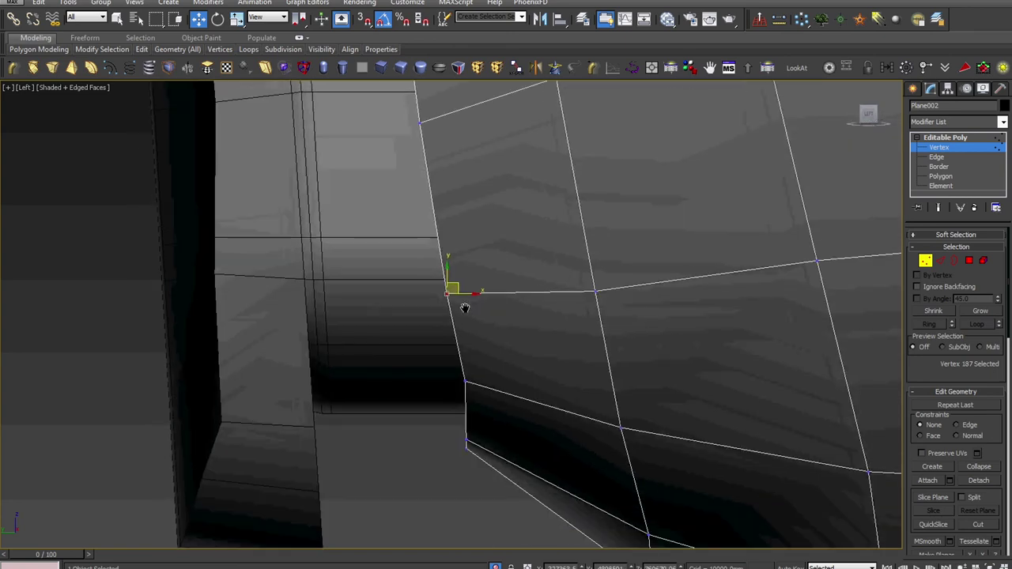
scroll(463, 305, "up", 2)
middle_click_drag(482, 391, 503, 313)
left_click_drag(485, 331, 485, 300)
scroll(486, 298, "down", 2)
left_click_drag(475, 352, 464, 353)
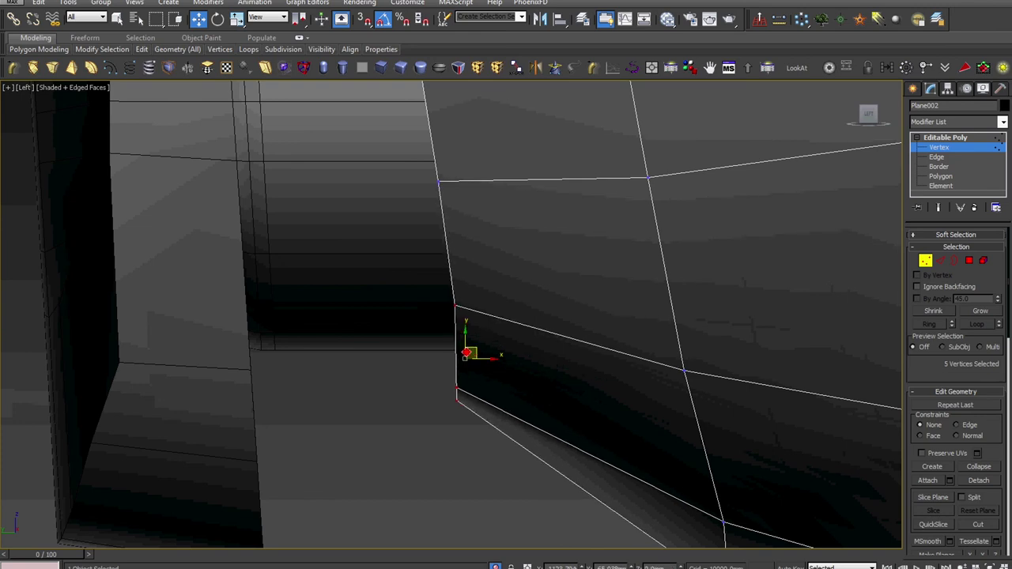
scroll(465, 355, "down", 3)
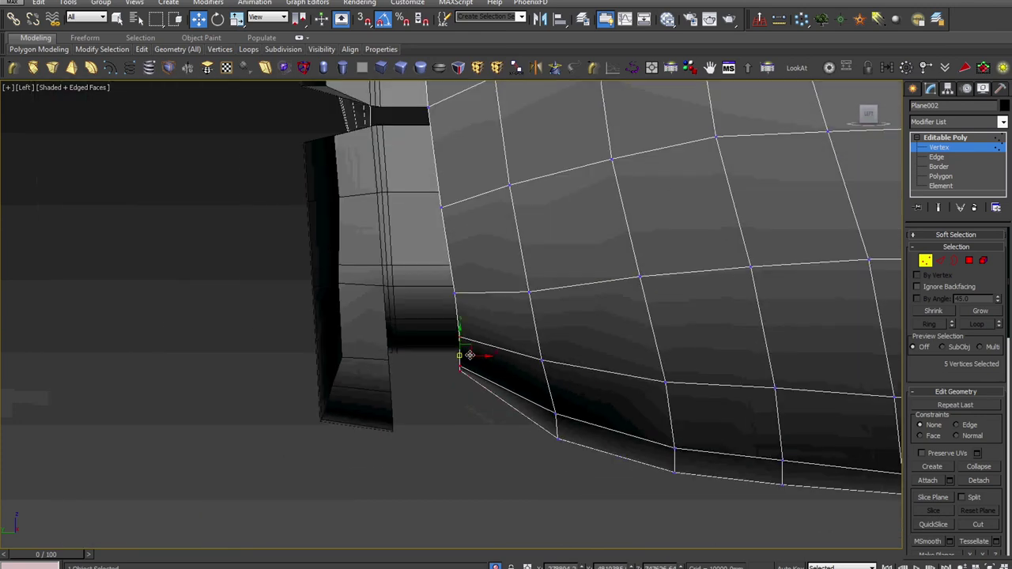
scroll(467, 360, "down", 3)
scroll(467, 367, "down", 1)
scroll(503, 186, "up", 3)
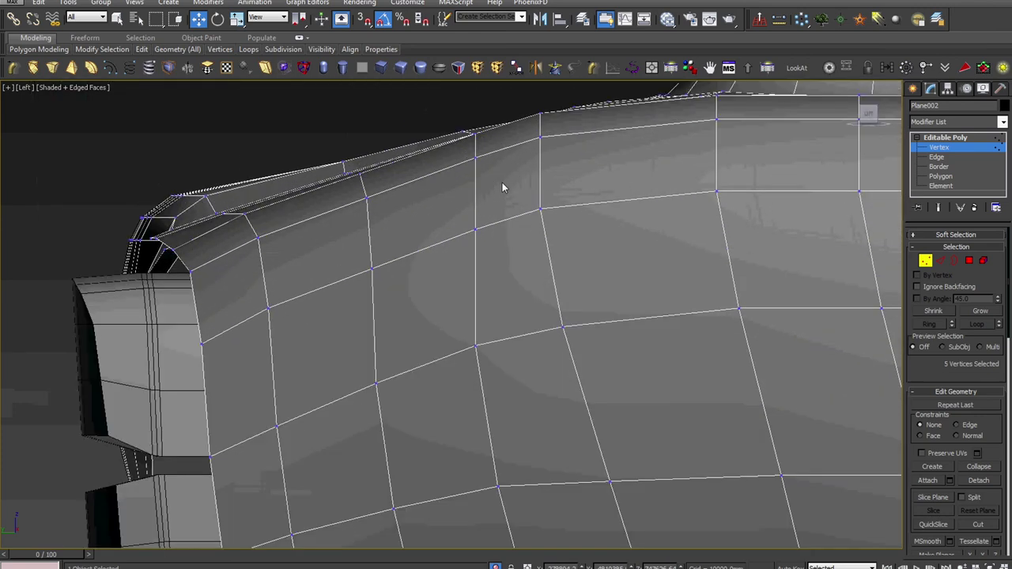
scroll(479, 233, "up", 2)
Step: Select the two vertices at the grip's upper front corner and move them into place
left_click(475, 228)
left_click(568, 200)
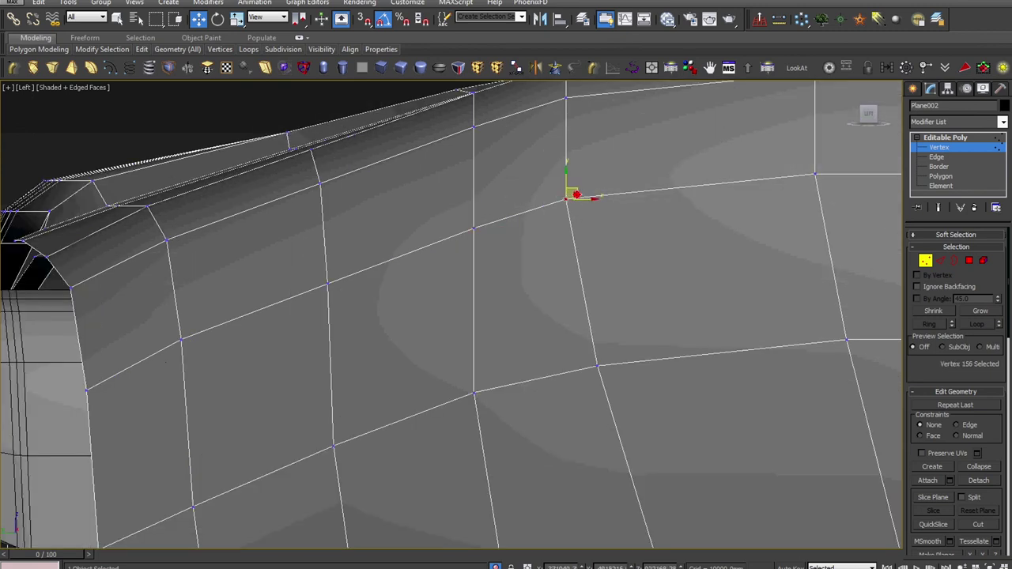
middle_click_drag(417, 222, 629, 233)
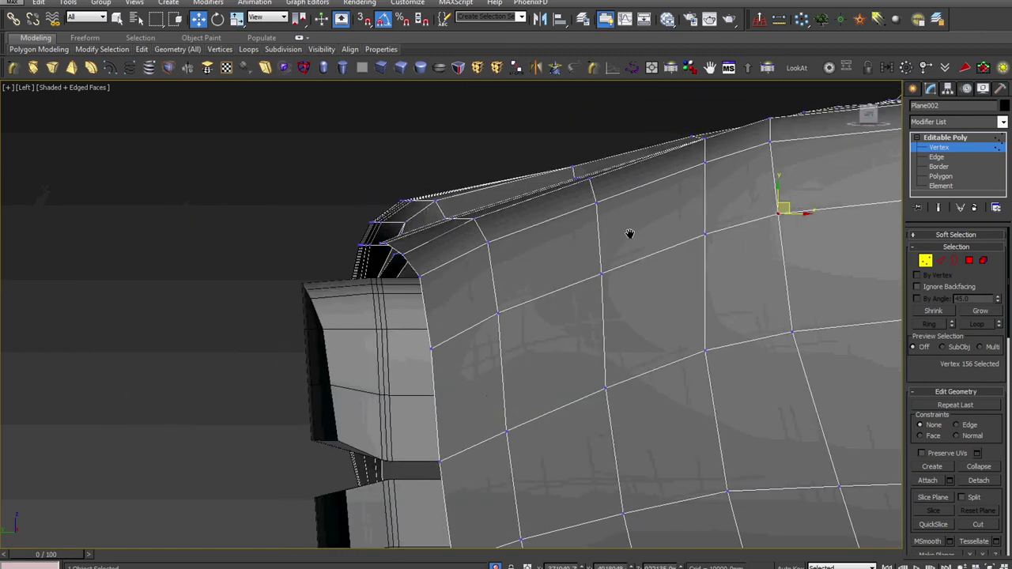
scroll(290, 255, "up", 3)
scroll(366, 264, "up", 2)
scroll(362, 266, "up", 2)
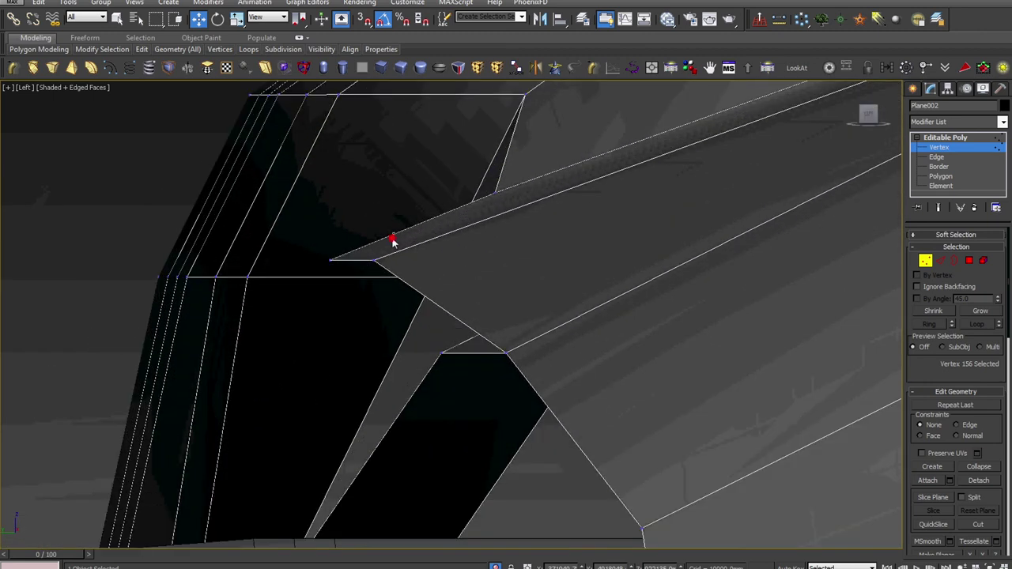
left_click_drag(319, 271, 420, 329)
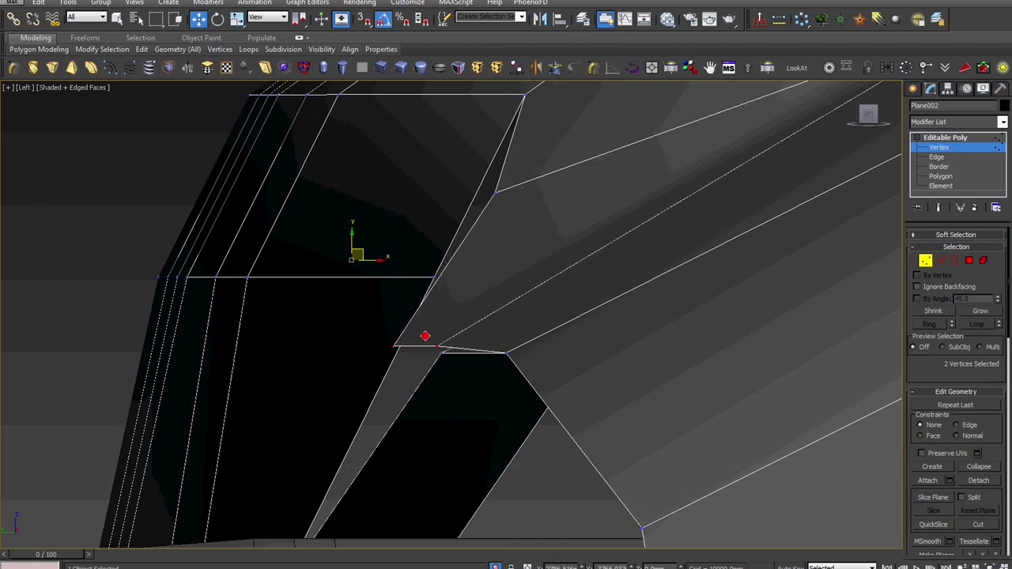
left_click_drag(421, 328, 425, 343)
Step: Slide the corner's tip vertex 132 left along X to straighten the corner
scroll(427, 341, "down", 5)
scroll(450, 278, "up", 4)
left_click(457, 298)
left_click_drag(478, 303, 451, 313)
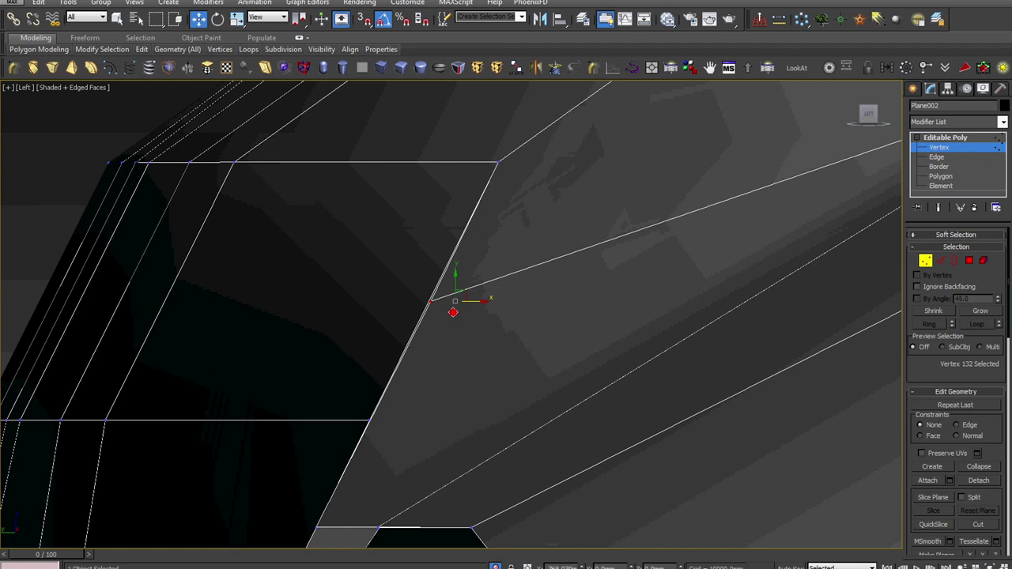
scroll(450, 314, "down", 3)
scroll(461, 330, "down", 2)
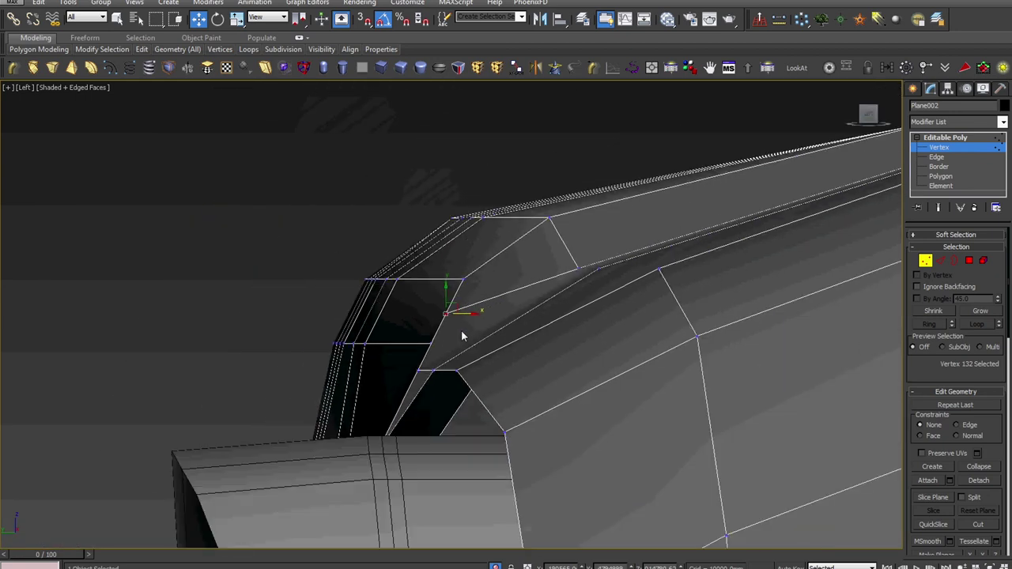
Step: Pan and zoom the viewport to bring the grip's open end into view
middle_click_drag(461, 330, 326, 308)
scroll(330, 308, "down", 2)
scroll(316, 232, "down", 2)
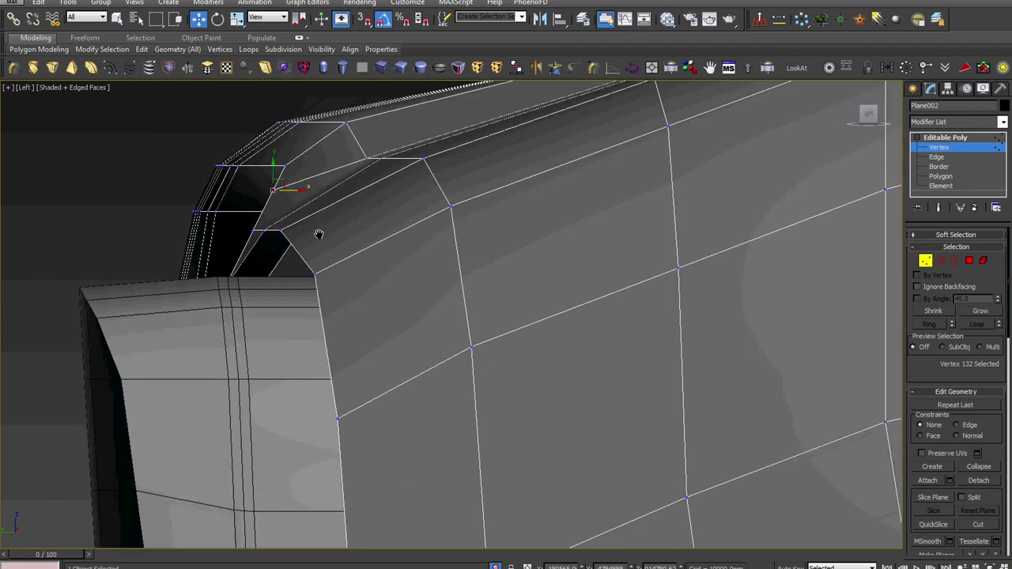
scroll(321, 237, "down", 1)
scroll(321, 240, "down", 2)
scroll(314, 271, "down", 2)
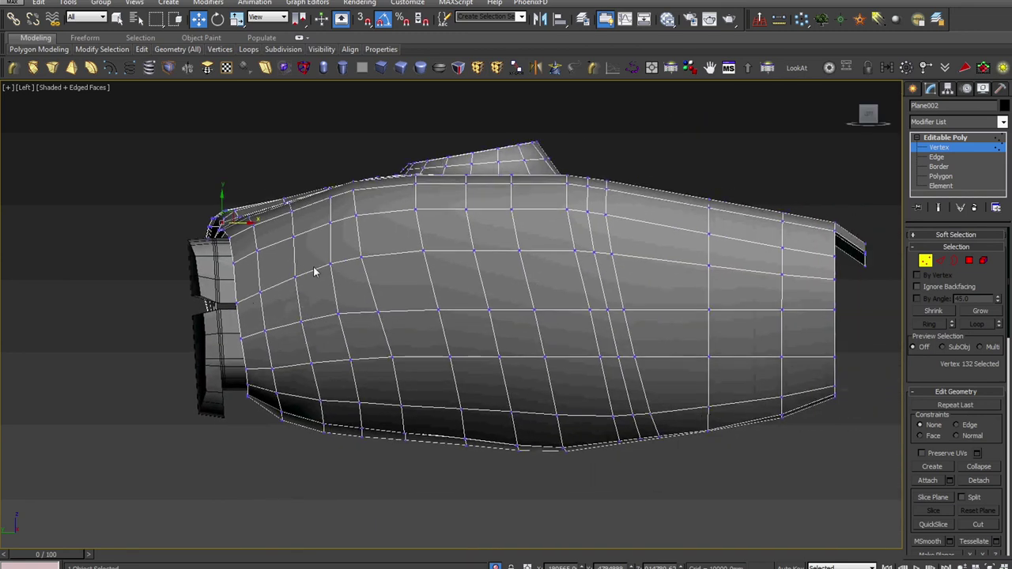
scroll(581, 356, "up", 1)
scroll(588, 411, "up", 3)
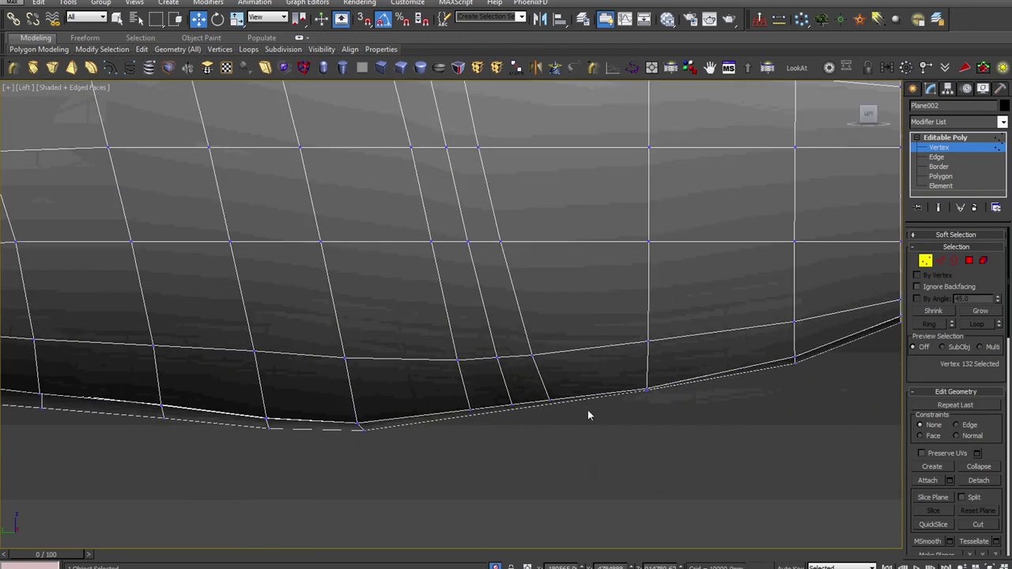
scroll(499, 426, "up", 2)
scroll(544, 425, "down", 2)
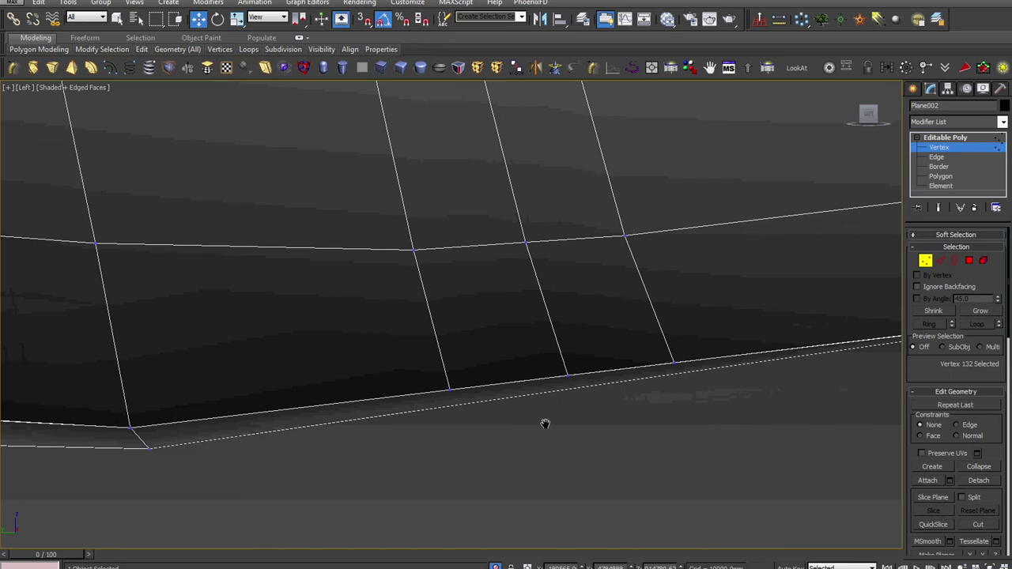
scroll(546, 422, "down", 2)
mouse_move(546, 422)
middle_mouse_down()
mouse_move(653, 418)
mouse_move(421, 425)
middle_mouse_up()
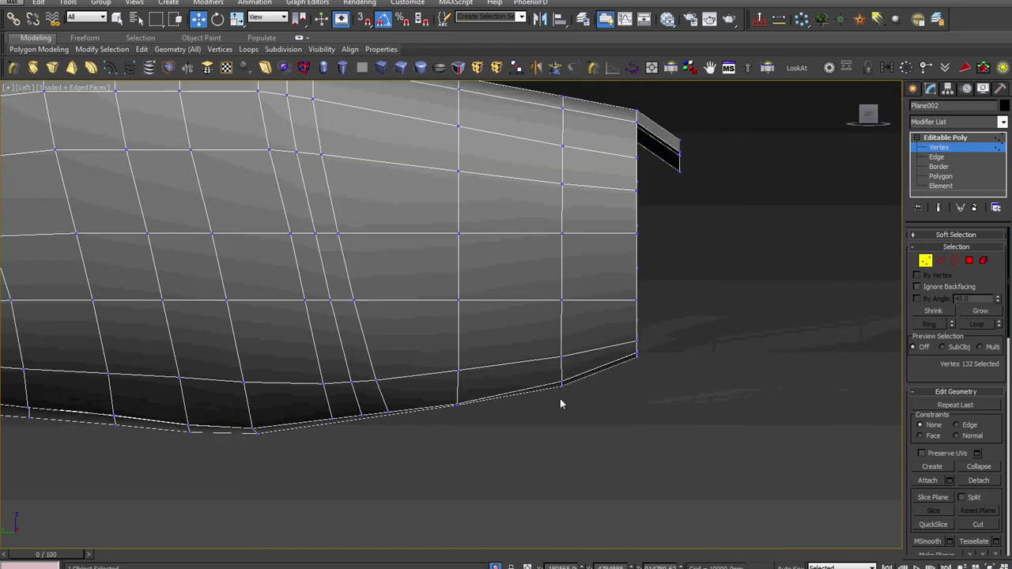
scroll(538, 371, "up", 2)
scroll(533, 369, "up", 1)
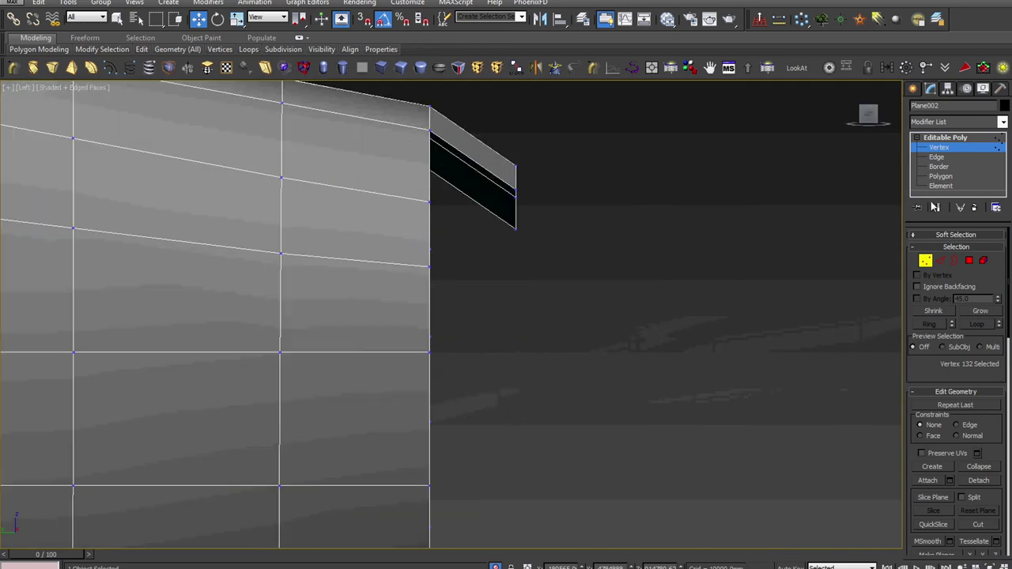
Step: Shift-drag the grip's five end edges to extrude a new band of faces angled steeply downward
left_click(937, 157)
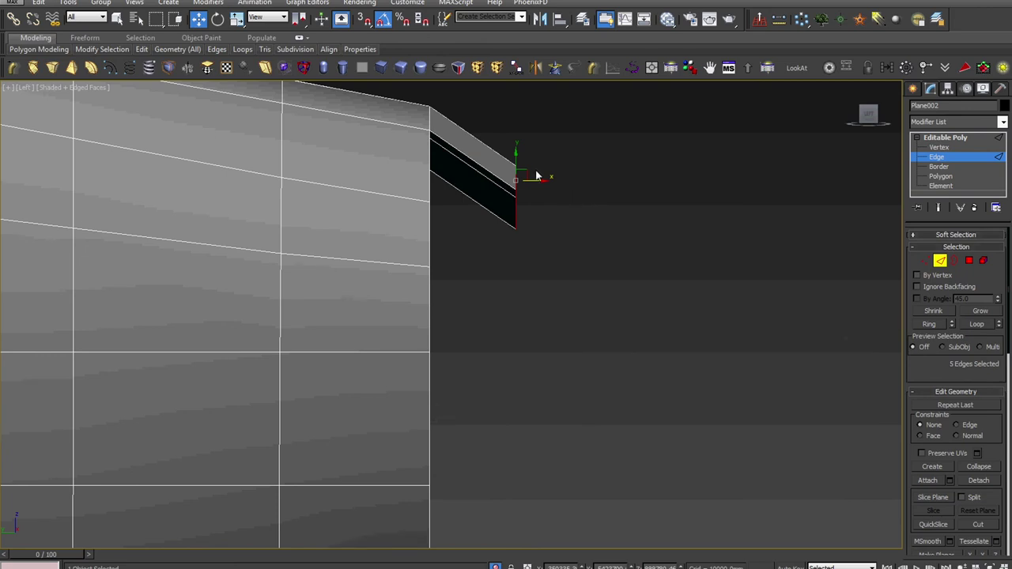
mouse_move(524, 174)
left_mouse_down("shift")
mouse_move(551, 232)
mouse_move(556, 299)
left_mouse_up("shift")
mouse_move(556, 299)
middle_mouse_down("alt")
mouse_move(564, 307)
mouse_move(479, 326)
middle_mouse_up("alt")
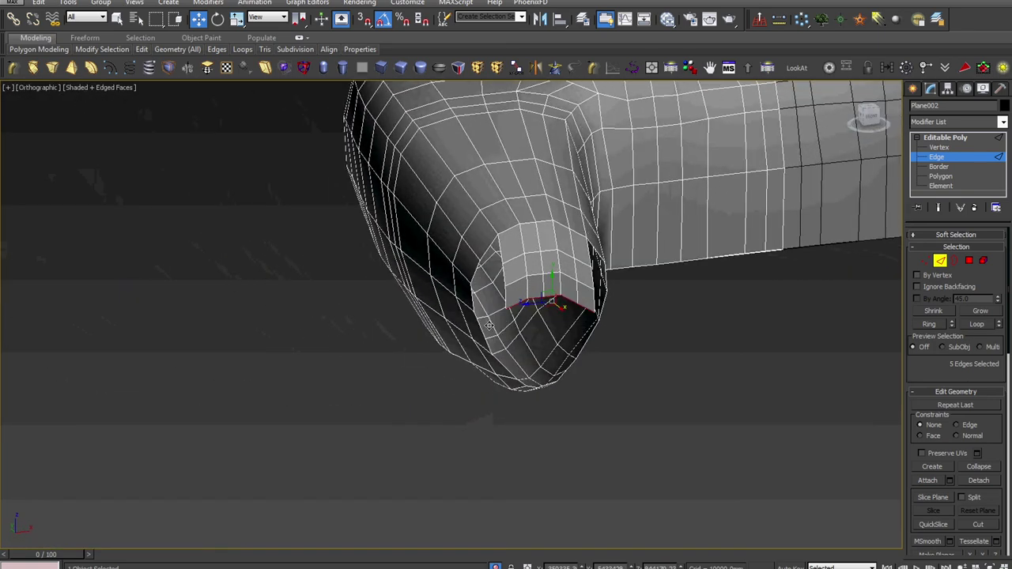
key("alt+Tab")
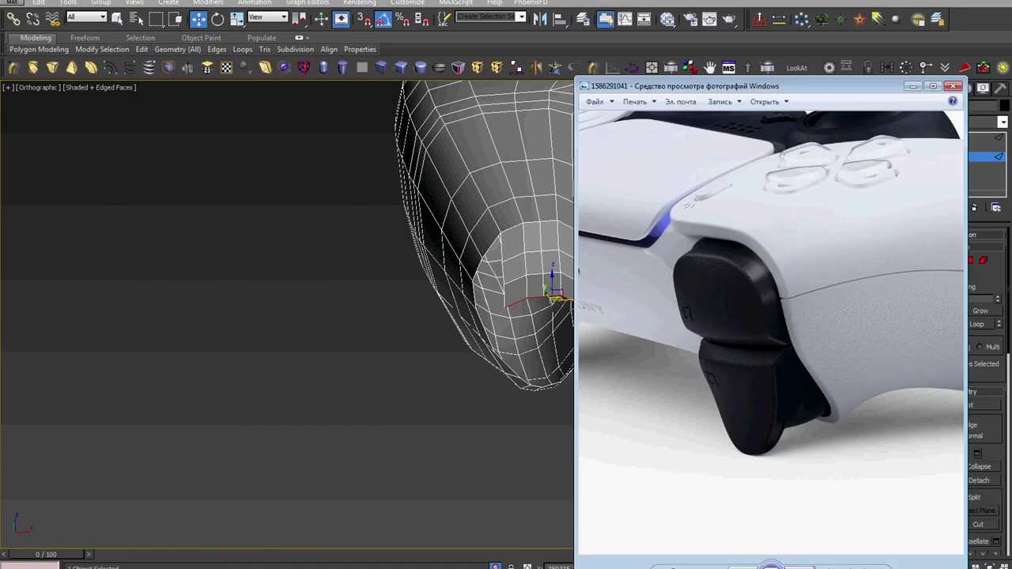
scroll(743, 387, "down", 1)
scroll(737, 375, "down", 1)
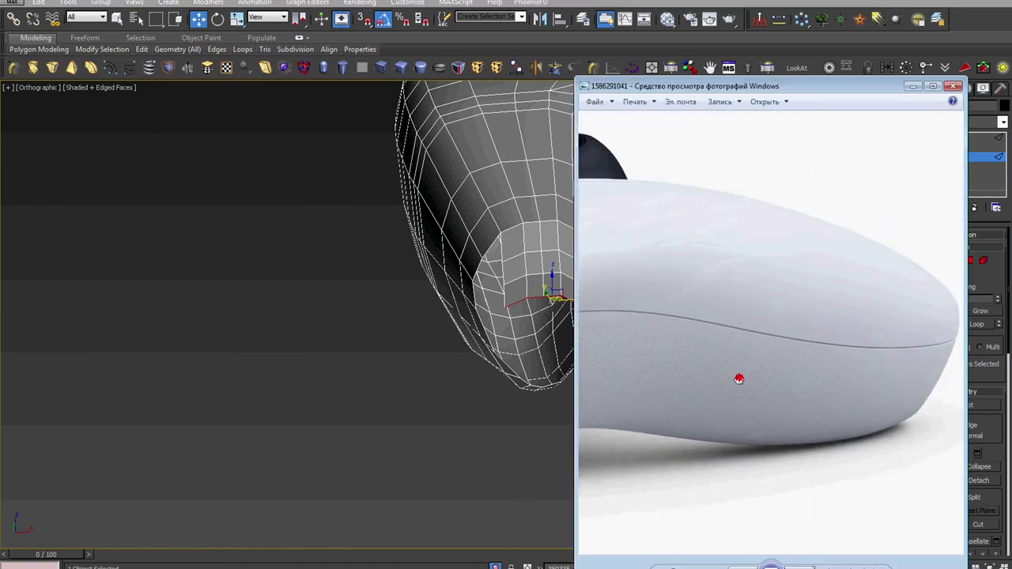
scroll(736, 378, "down", 1)
left_click(743, 568)
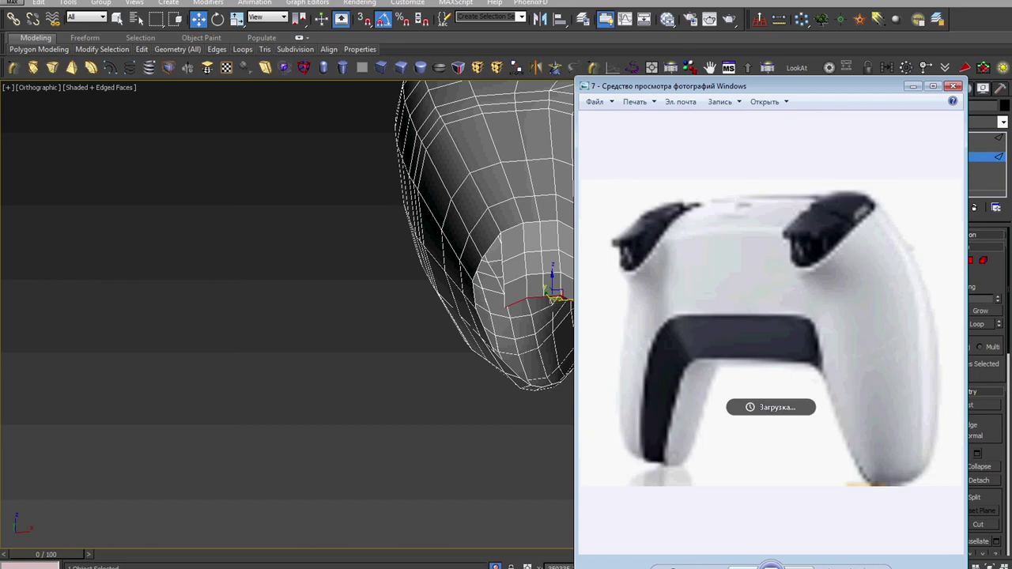
left_click_drag(844, 94, 250, 70)
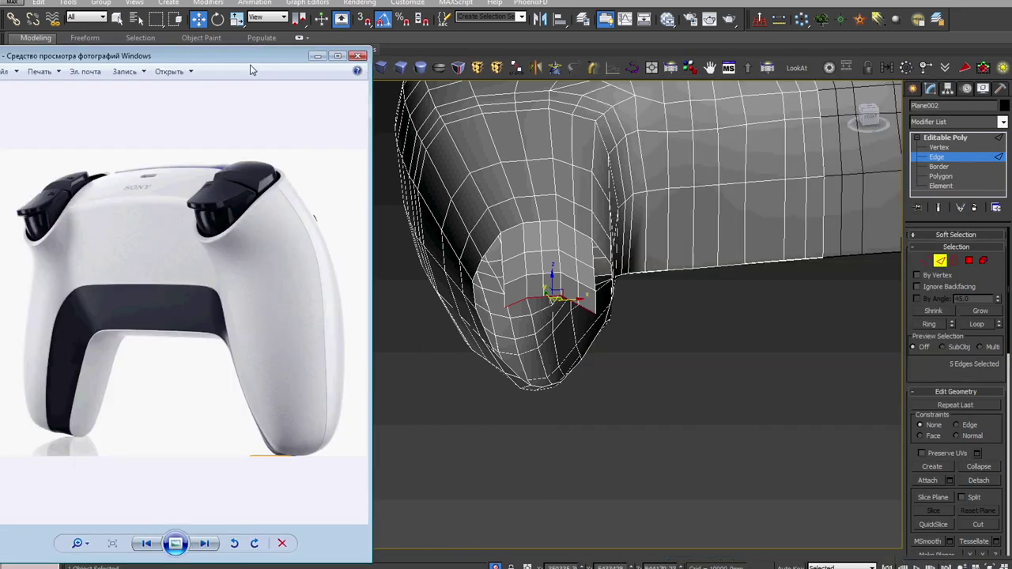
middle_click_drag(599, 347, 673, 393)
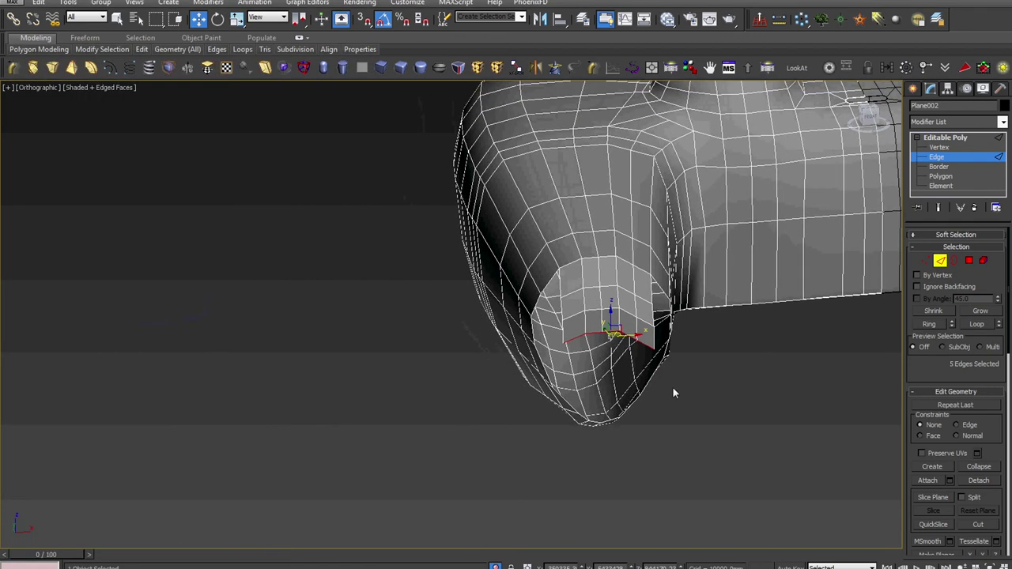
Step: Exit Edge mode, clear the selection and orbit to view the controller from above
left_click(977, 139)
left_click(795, 390)
scroll(581, 422, "down", 5)
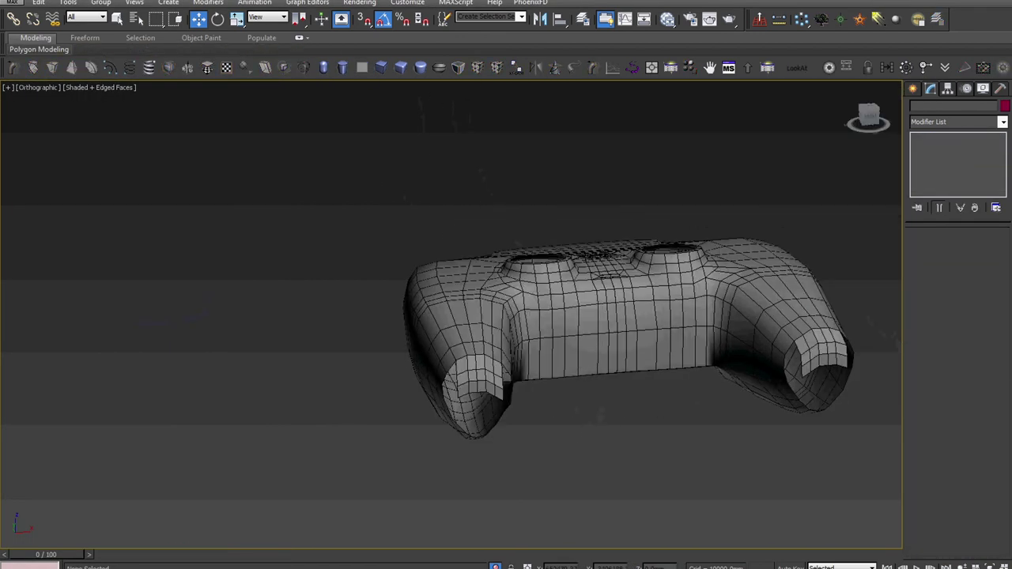
mouse_move(691, 434)
middle_mouse_down("alt")
mouse_move(530, 389)
mouse_move(544, 409)
mouse_move(541, 371)
mouse_move(591, 339)
middle_mouse_up("alt")
scroll(643, 296, "up", 5)
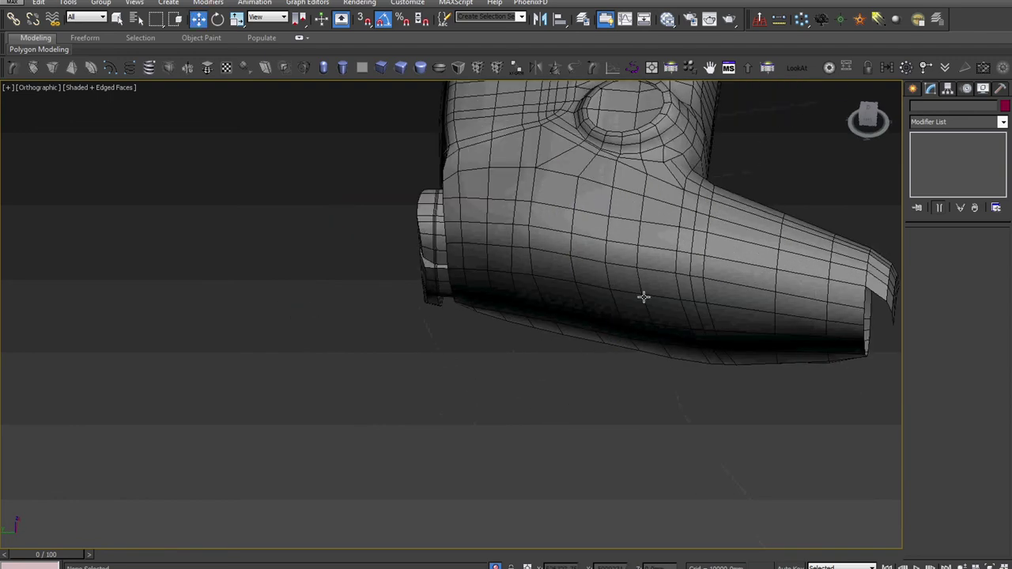
Step: Select Plane002, orbit to a front view, and switch to Select and Move
left_click(643, 295)
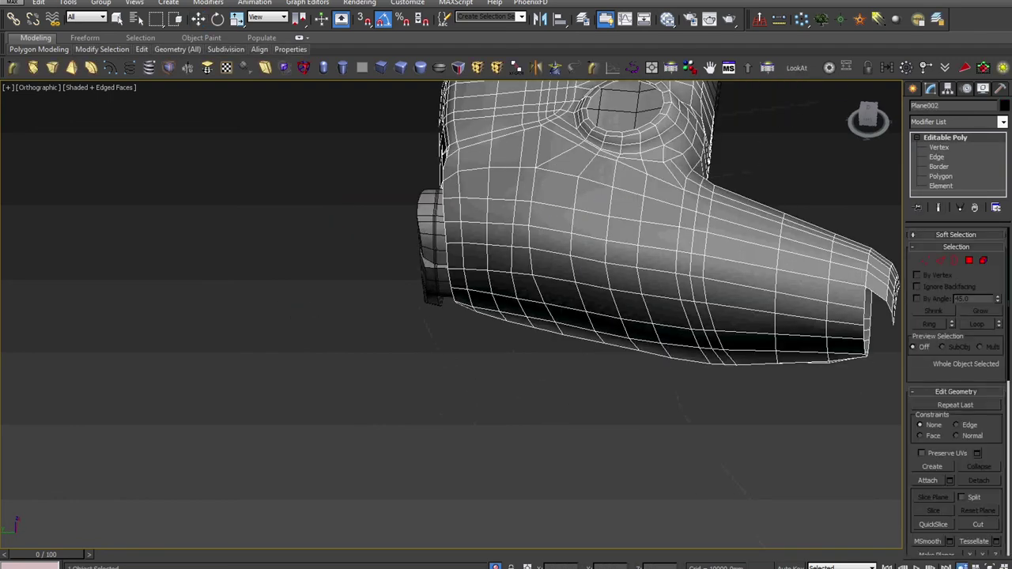
mouse_move(490, 392)
middle_mouse_down("alt")
mouse_move(535, 373)
mouse_move(489, 414)
middle_mouse_up("alt")
scroll(489, 415, "up", 3)
key("w")
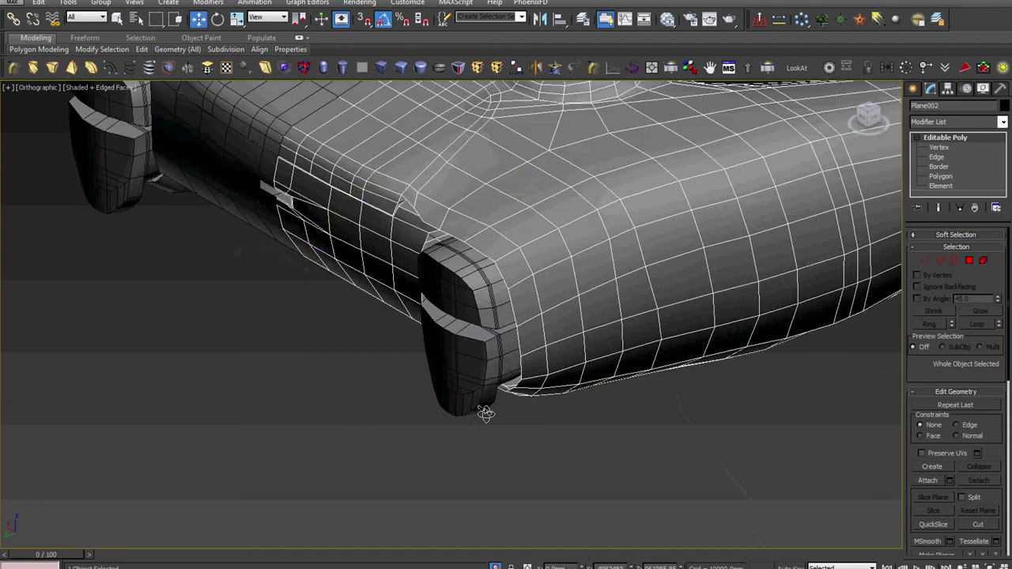